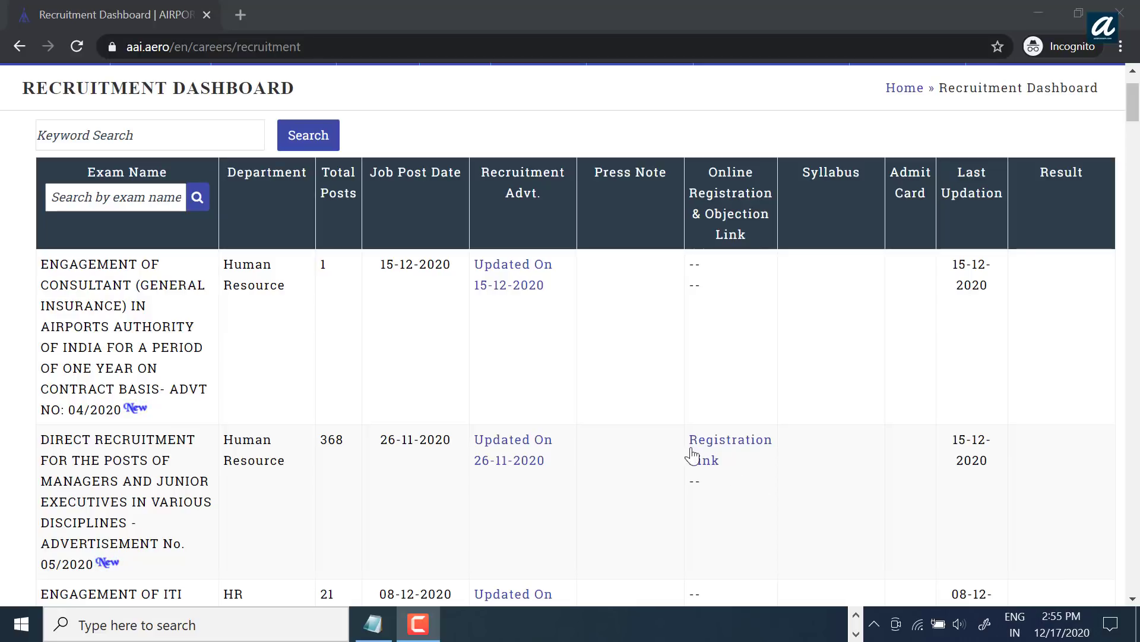
Step: Open the ATC registration instructions and tick I Agree to the eligibility conditions
{"action": "left_click", "coordinate": [716, 463]}
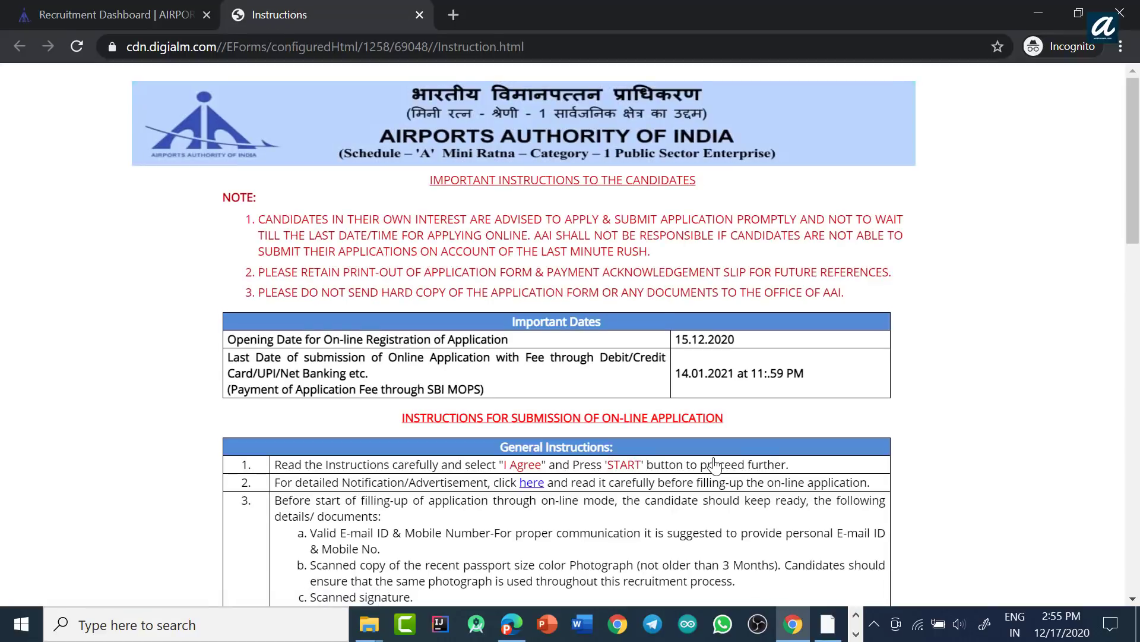
{"action": "scroll", "coordinate": [716, 463], "scroll_direction": "down", "scroll_amount": 15}
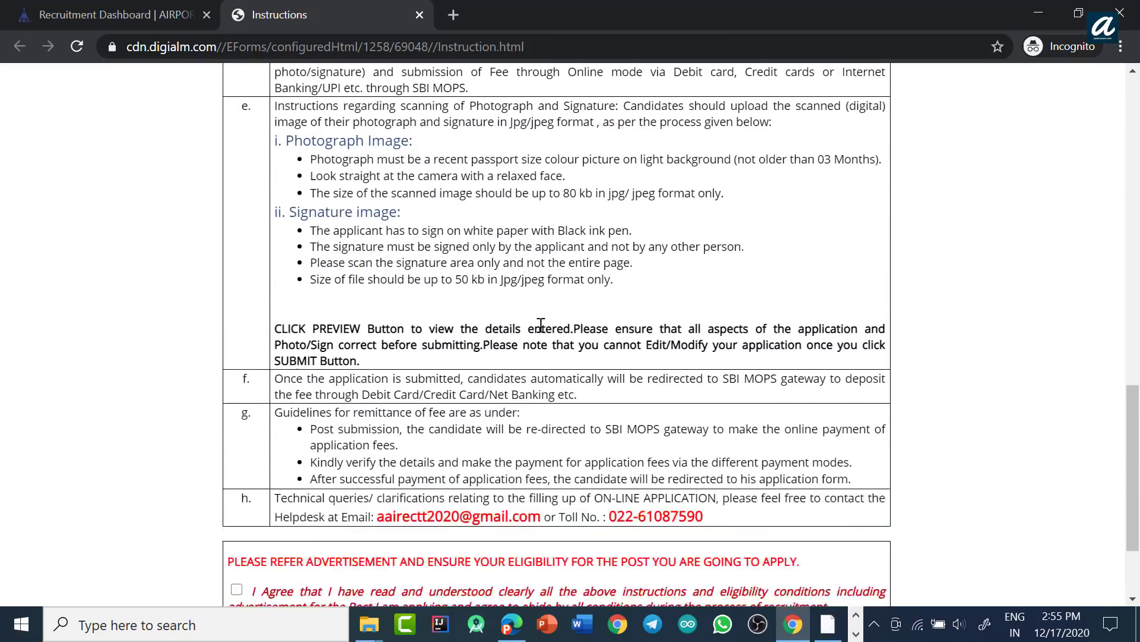
{"action": "scroll", "coordinate": [540, 325], "scroll_direction": "down", "scroll_amount": 2}
{"action": "left_click", "coordinate": [237, 455]}
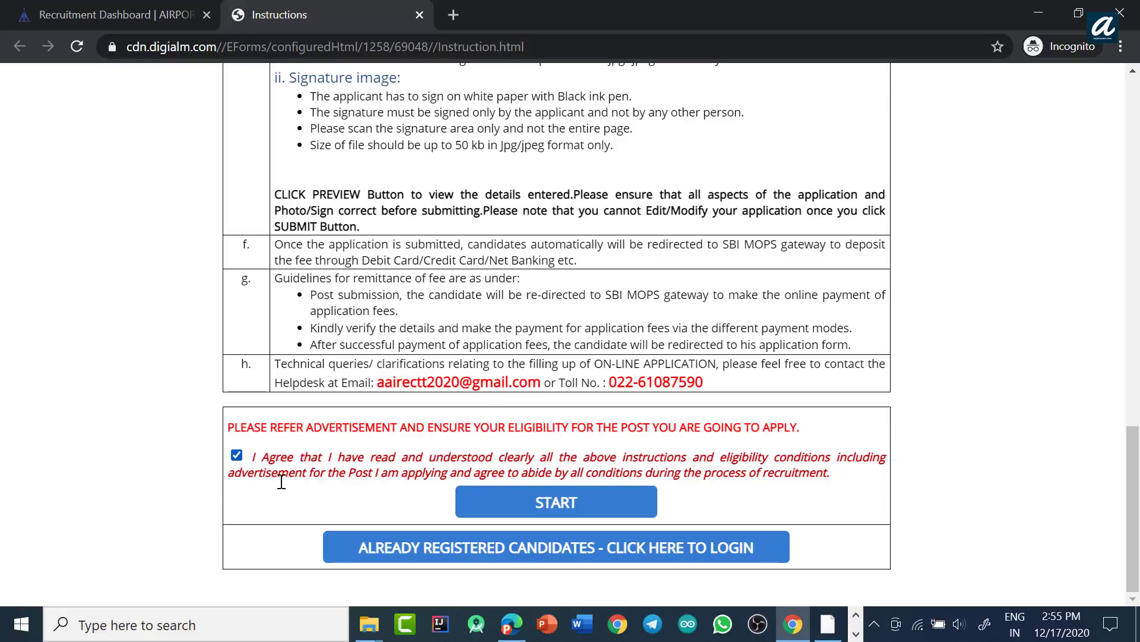
Step: Start a new registration and dismiss the recommended-browser note to reach Personal Details
{"action": "left_click", "coordinate": [505, 502]}
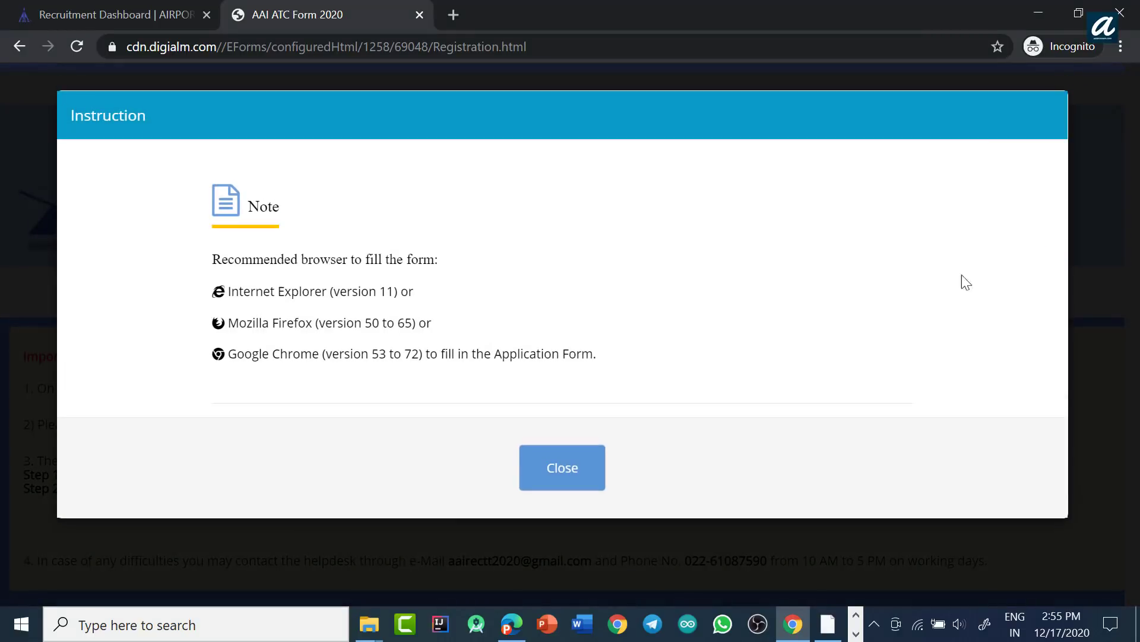
{"action": "left_click", "coordinate": [549, 473]}
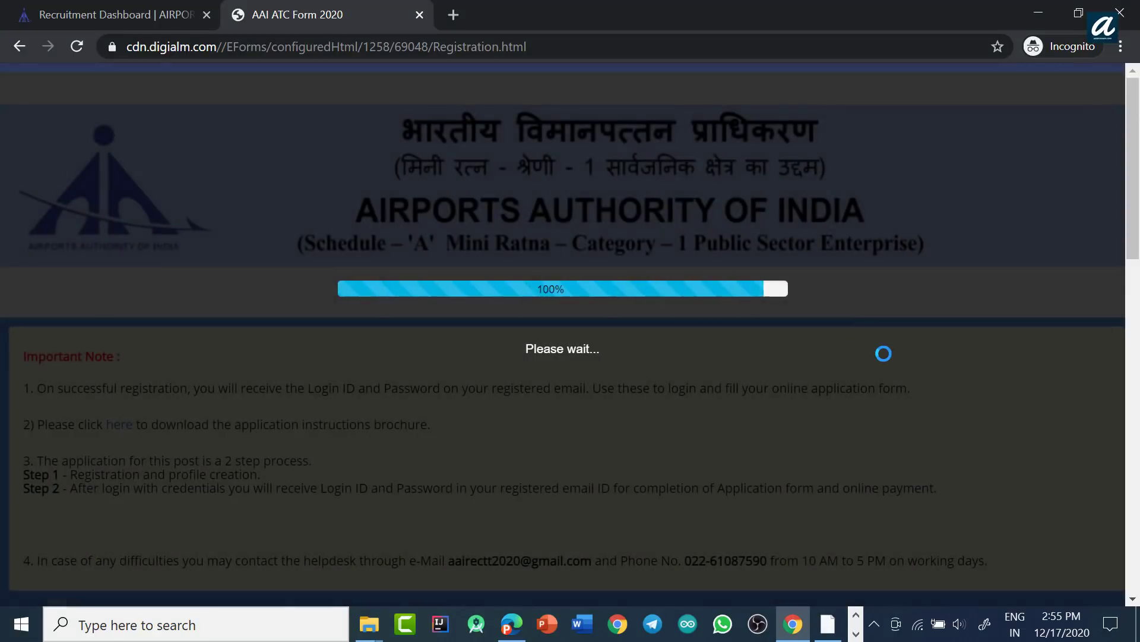
{"action": "scroll", "coordinate": [827, 290], "scroll_direction": "down", "scroll_amount": 6}
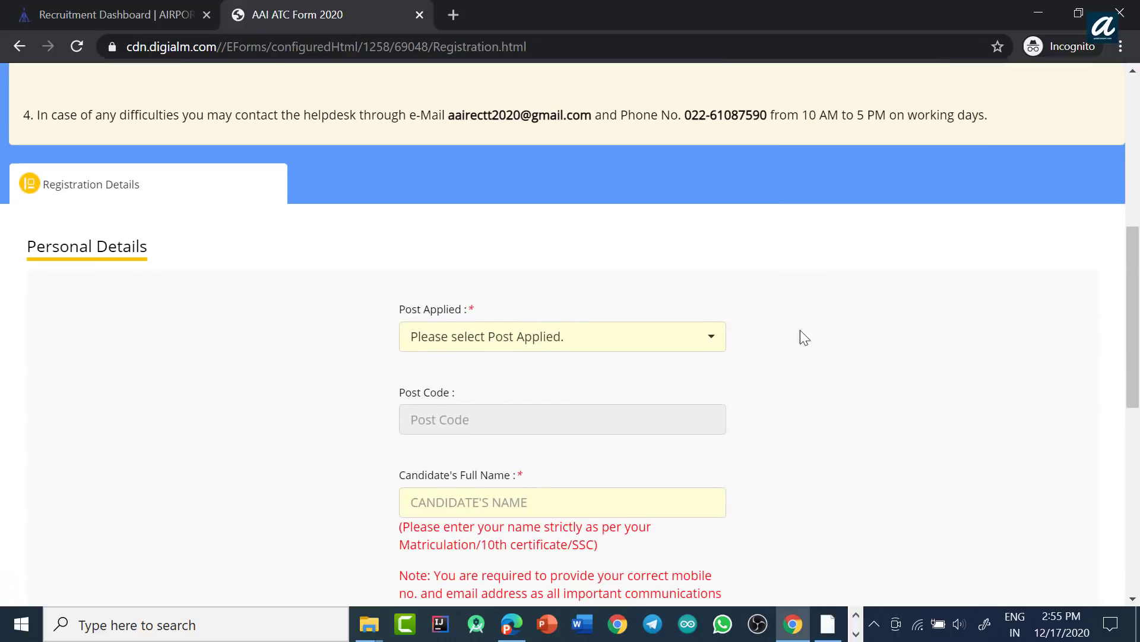
Step: Choose Junior Executive (Airport Operations) as the post, then fill in the candidate's contact fields and captcha
{"action": "left_click", "coordinate": [654, 346]}
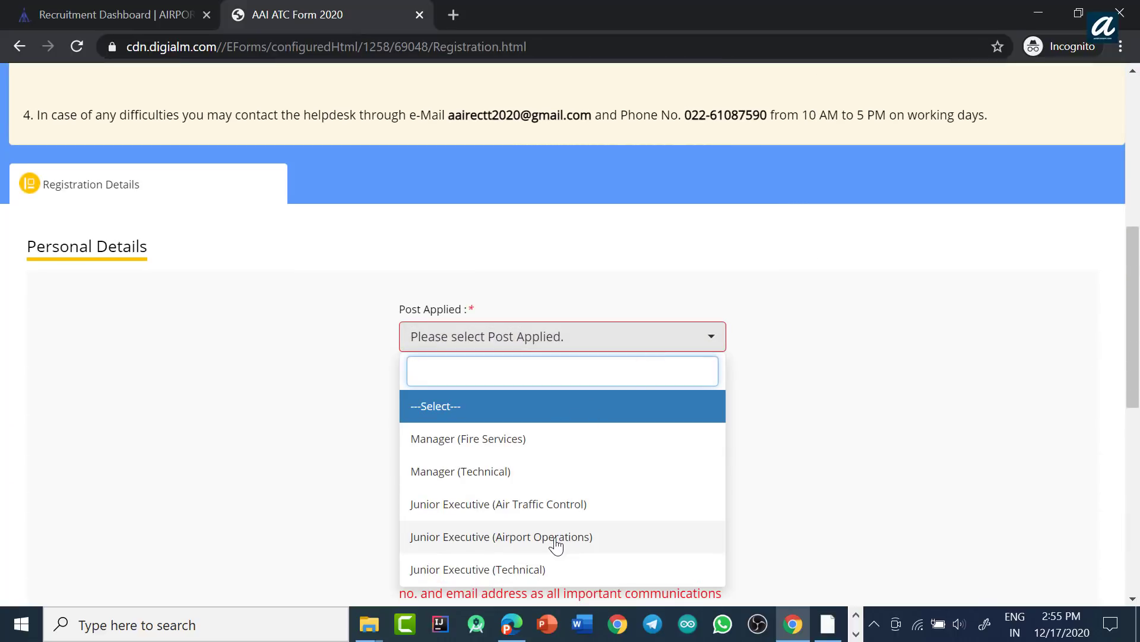
{"action": "left_click", "coordinate": [556, 537]}
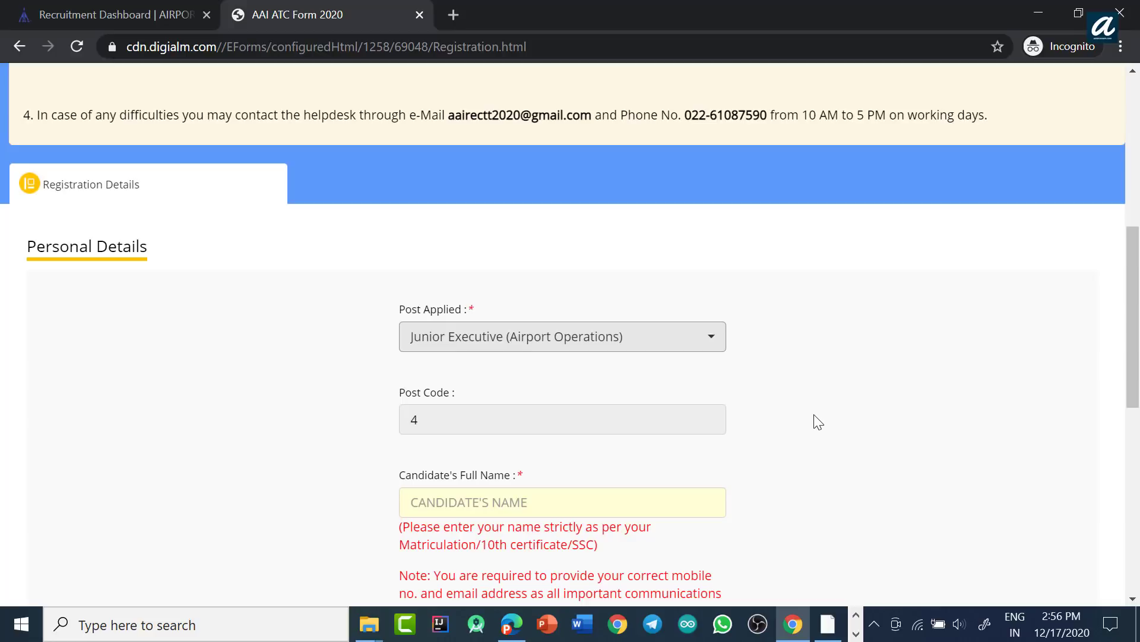
{"action": "scroll", "coordinate": [814, 364], "scroll_direction": "down", "scroll_amount": 3}
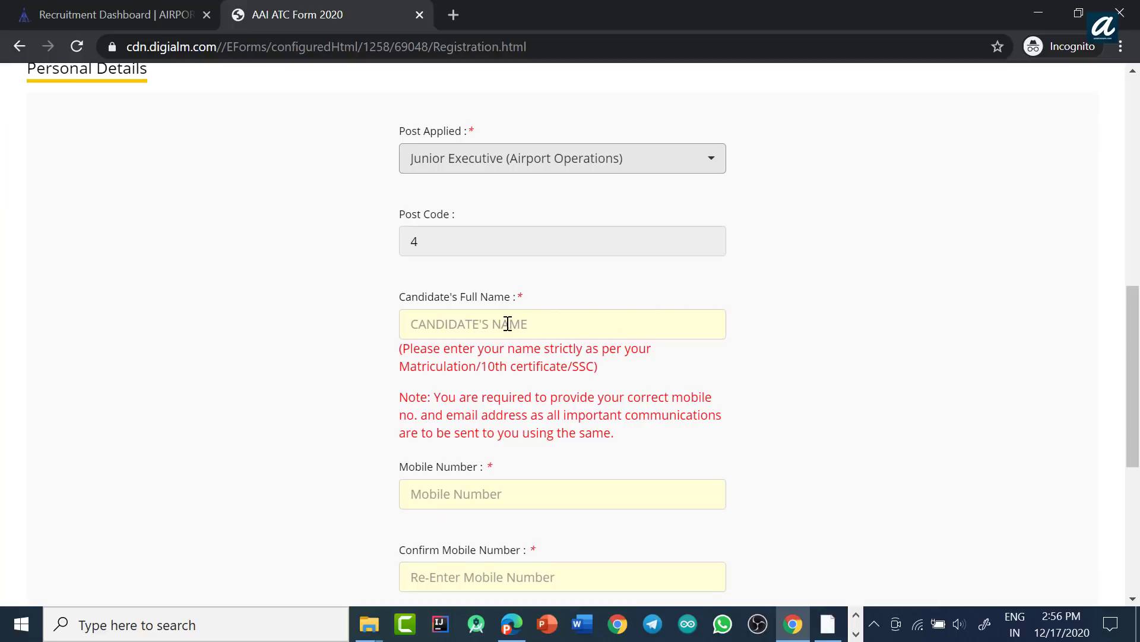
{"action": "scroll", "coordinate": [817, 356], "scroll_direction": "down", "scroll_amount": 3}
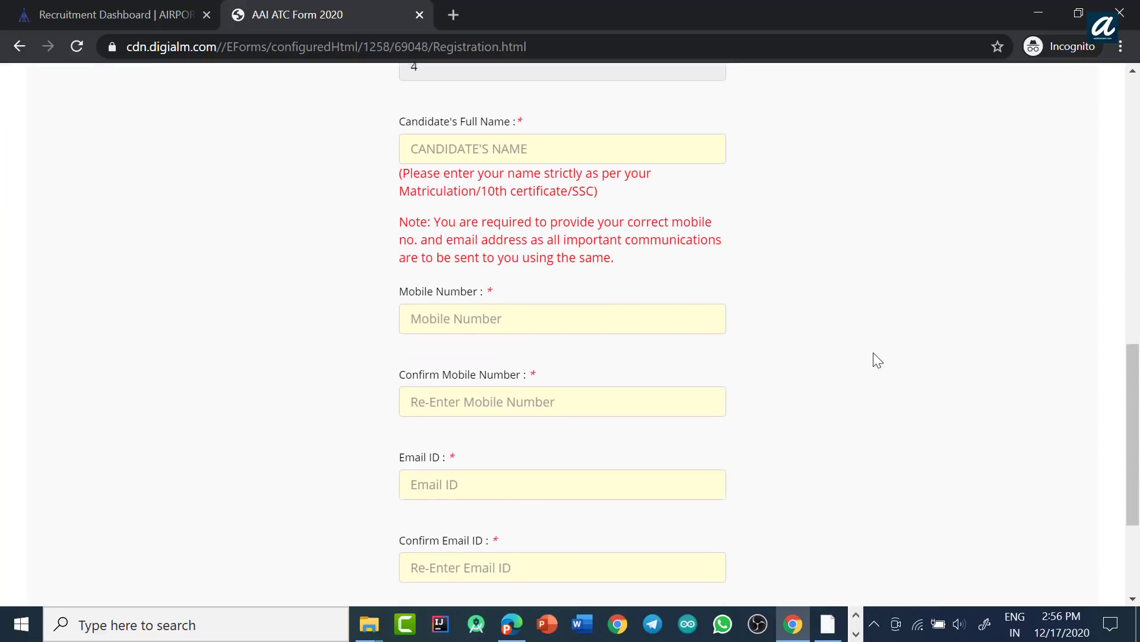
{"action": "scroll", "coordinate": [870, 355], "scroll_direction": "down", "scroll_amount": 2}
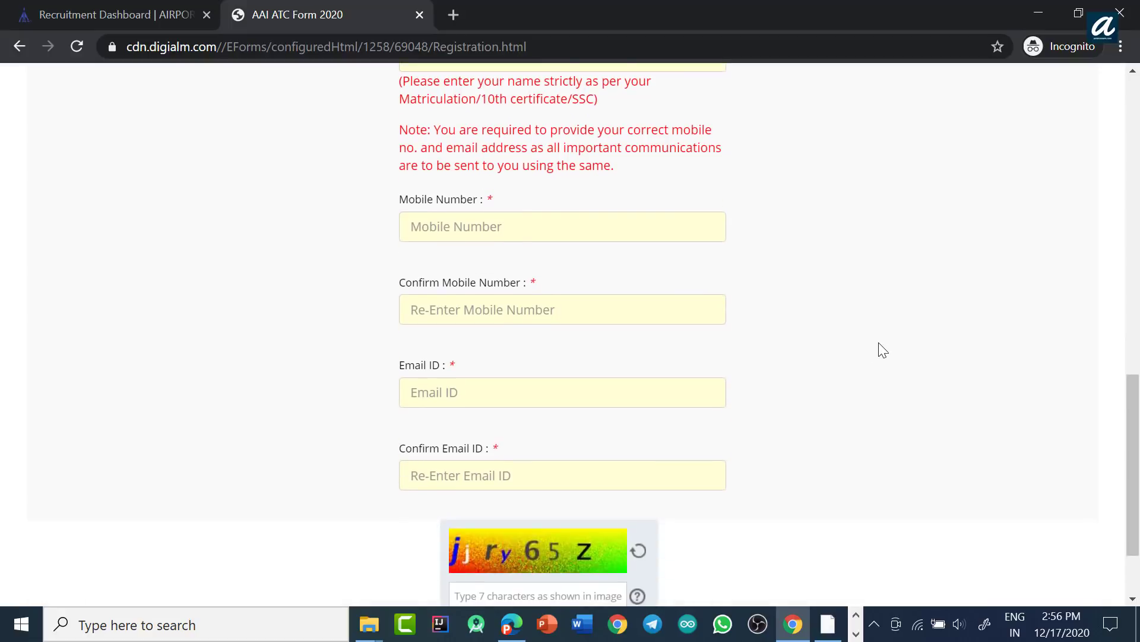
{"action": "scroll", "coordinate": [882, 350], "scroll_direction": "down", "scroll_amount": 2}
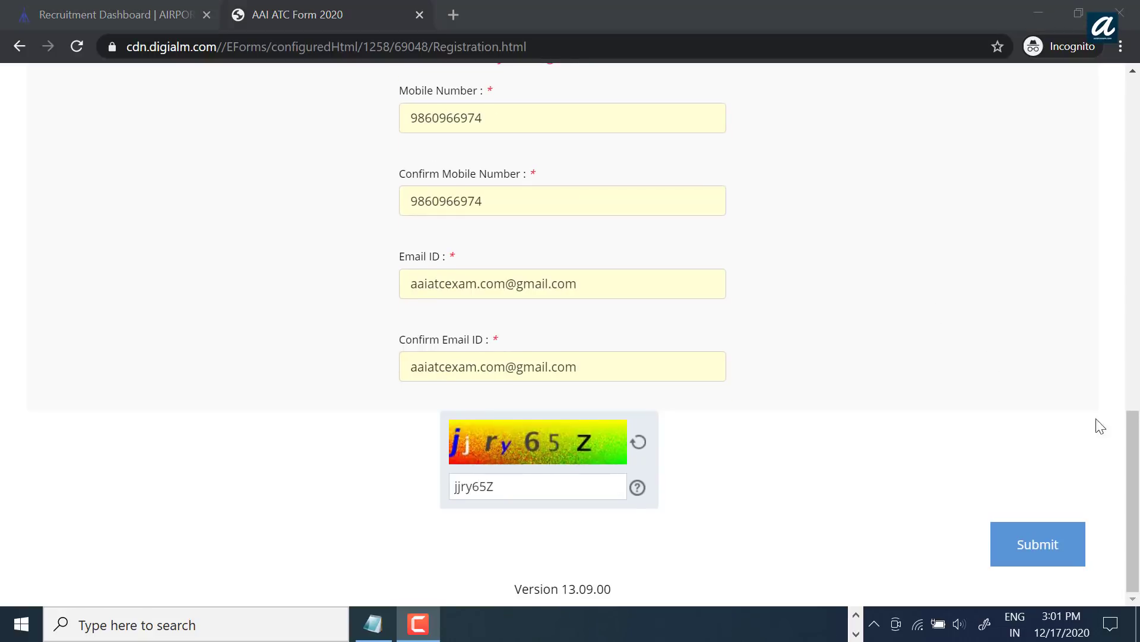
Step: Submit the registration form and confirm the details are correct with OK
{"action": "left_click", "coordinate": [1040, 553]}
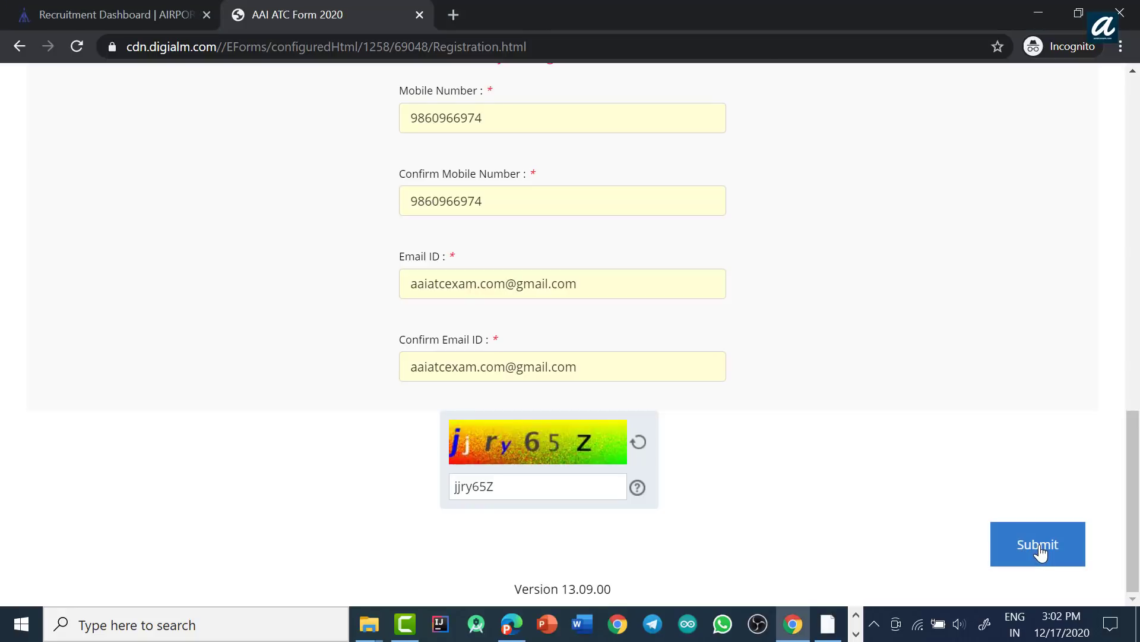
{"action": "left_click", "coordinate": [1041, 552]}
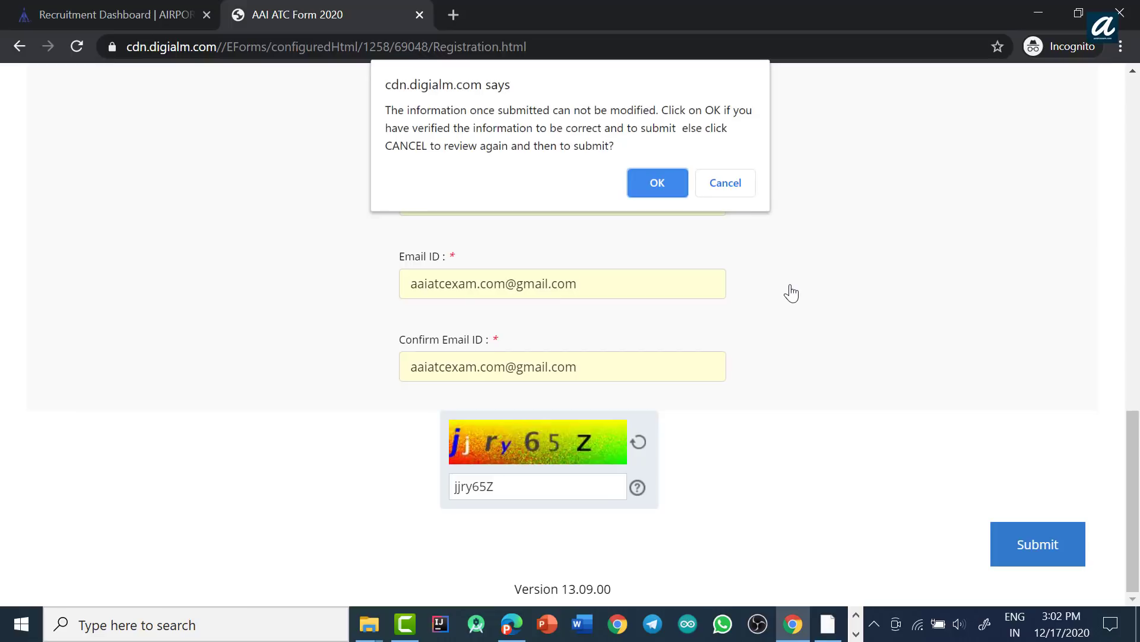
{"action": "left_click", "coordinate": [647, 180]}
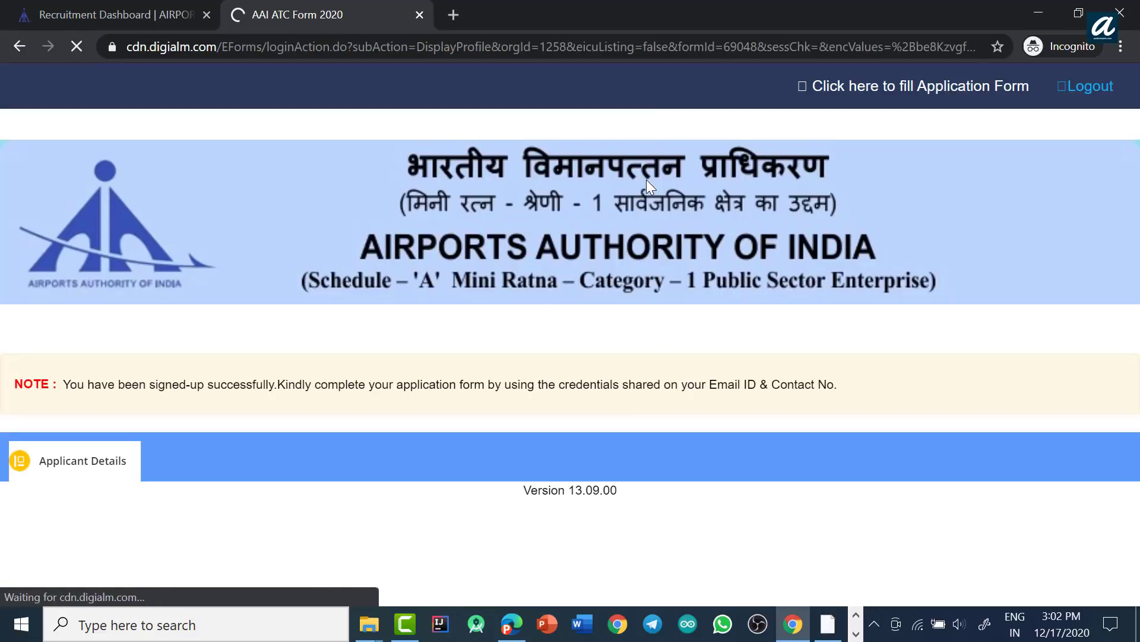
Step: Review Applicant Details, highlighting the sign-up success message and the credentials-sent-by-email note
{"action": "scroll", "coordinate": [682, 326], "scroll_direction": "down", "scroll_amount": 4}
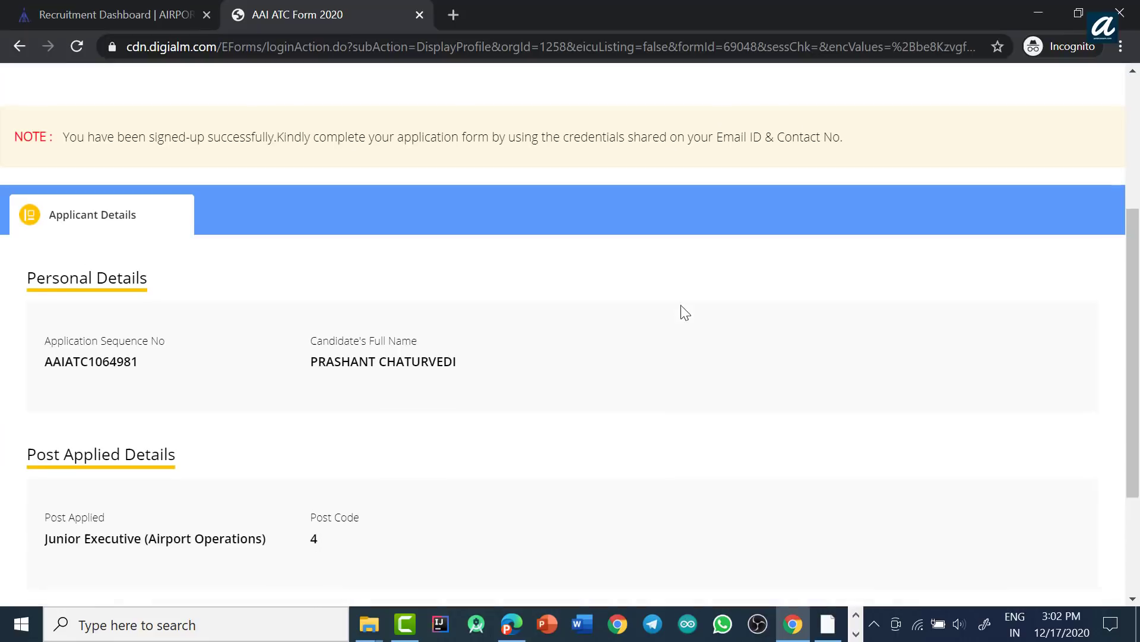
{"action": "scroll", "coordinate": [671, 339], "scroll_direction": "down", "scroll_amount": 3}
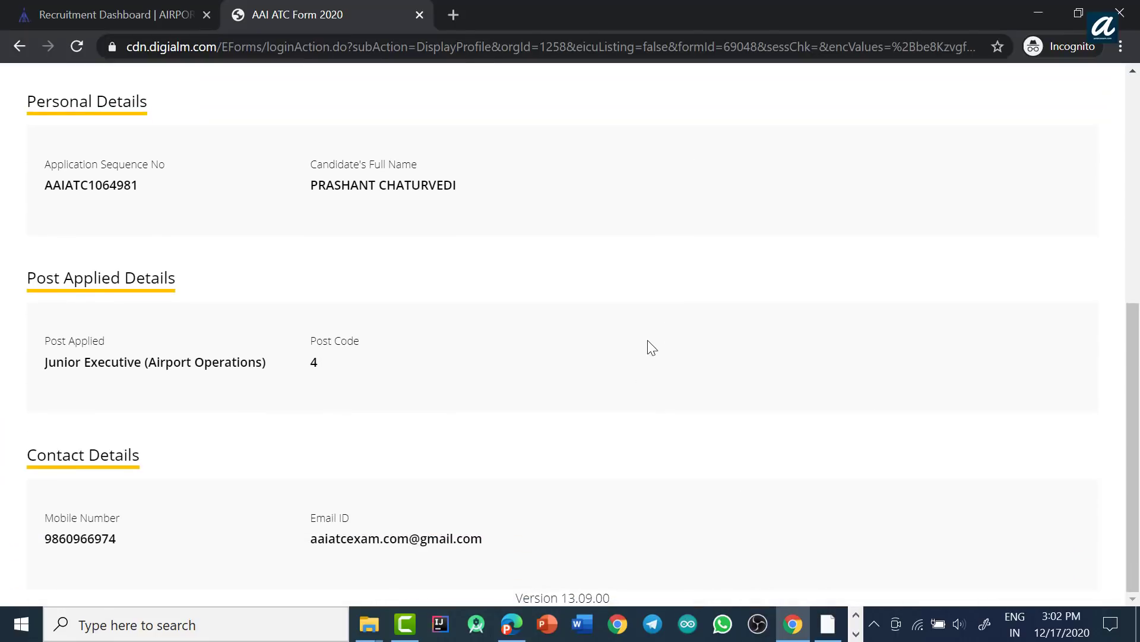
{"action": "scroll", "coordinate": [895, 440], "scroll_direction": "up", "scroll_amount": 7}
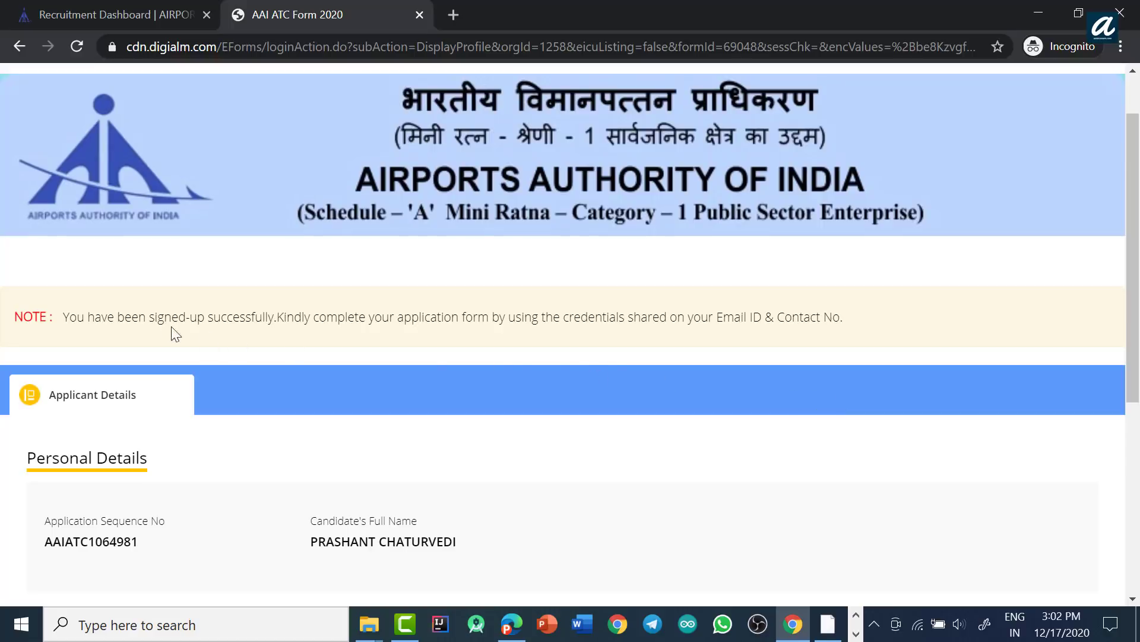
{"action": "left_click_drag", "start_coordinate": [66, 317], "coordinate": [275, 319]}
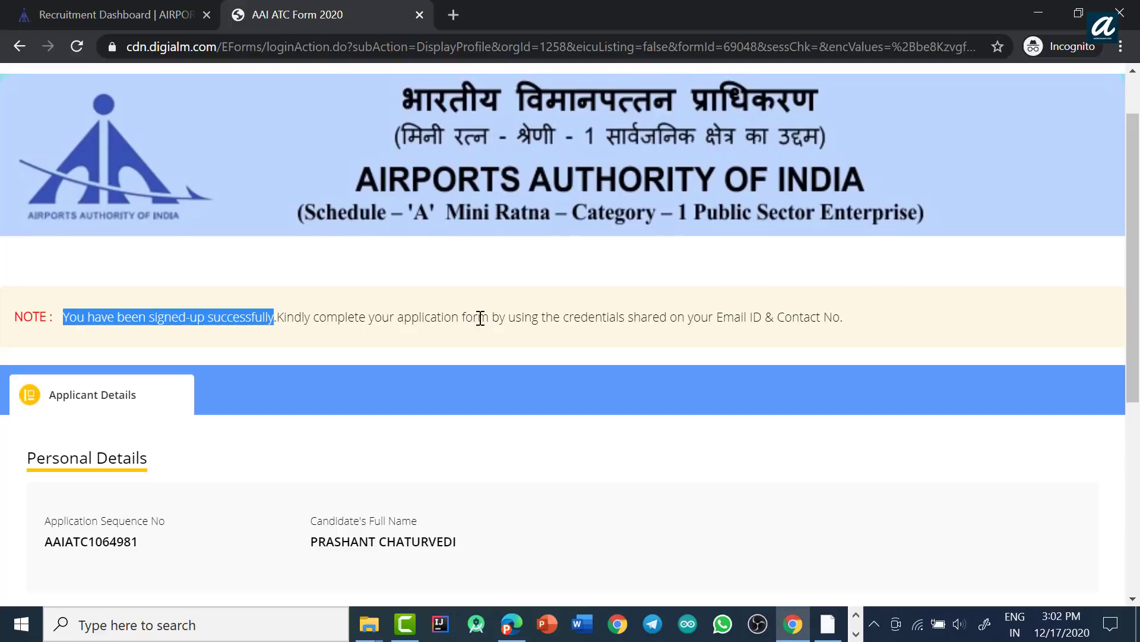
{"action": "left_click", "coordinate": [568, 316]}
{"action": "left_click_drag", "start_coordinate": [566, 315], "coordinate": [853, 324]}
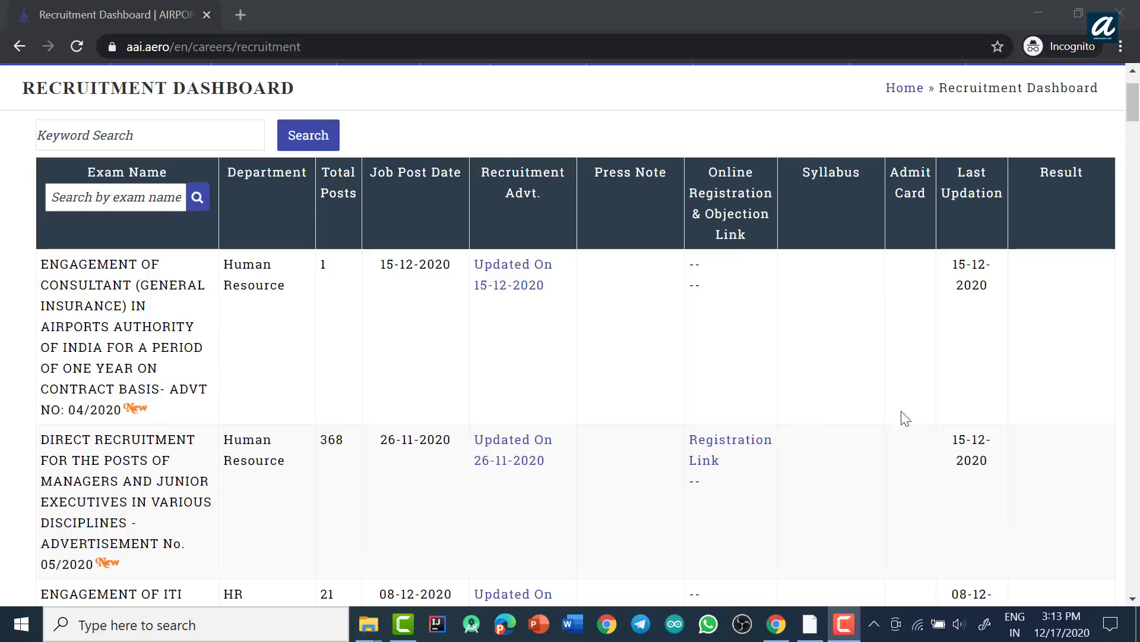
Step: Reopen the registration instructions, accept the terms, and go to the registered candidates' login page
{"action": "left_click", "coordinate": [707, 462]}
{"action": "scroll", "coordinate": [442, 371], "scroll_direction": "down", "scroll_amount": 15}
{"action": "scroll", "coordinate": [442, 370], "scroll_direction": "down", "scroll_amount": 4}
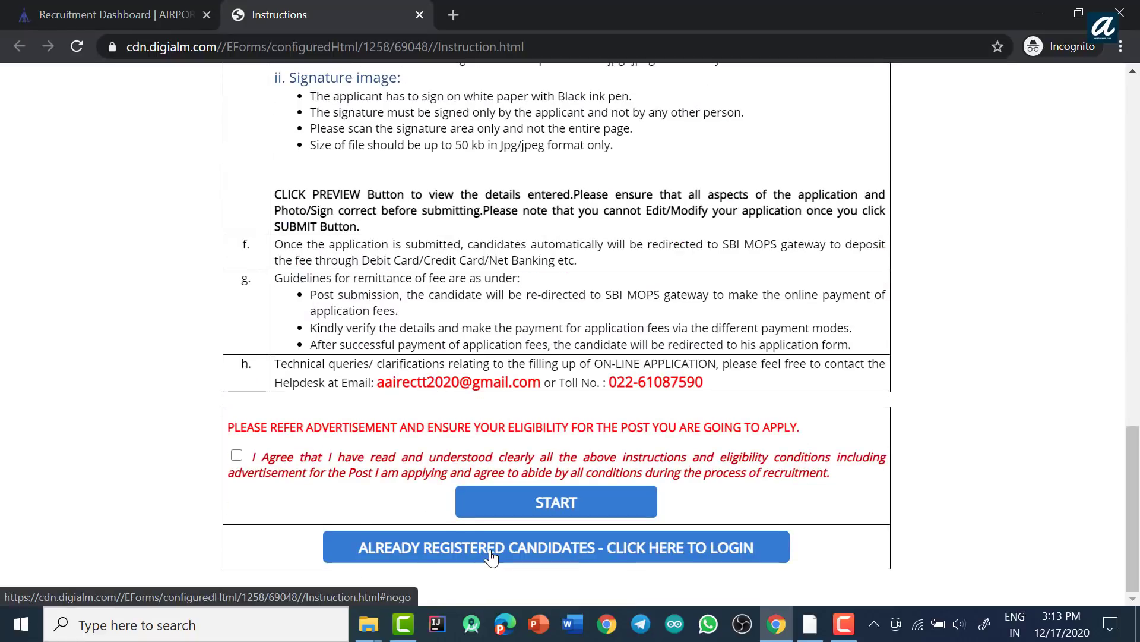
{"action": "left_click", "coordinate": [491, 557]}
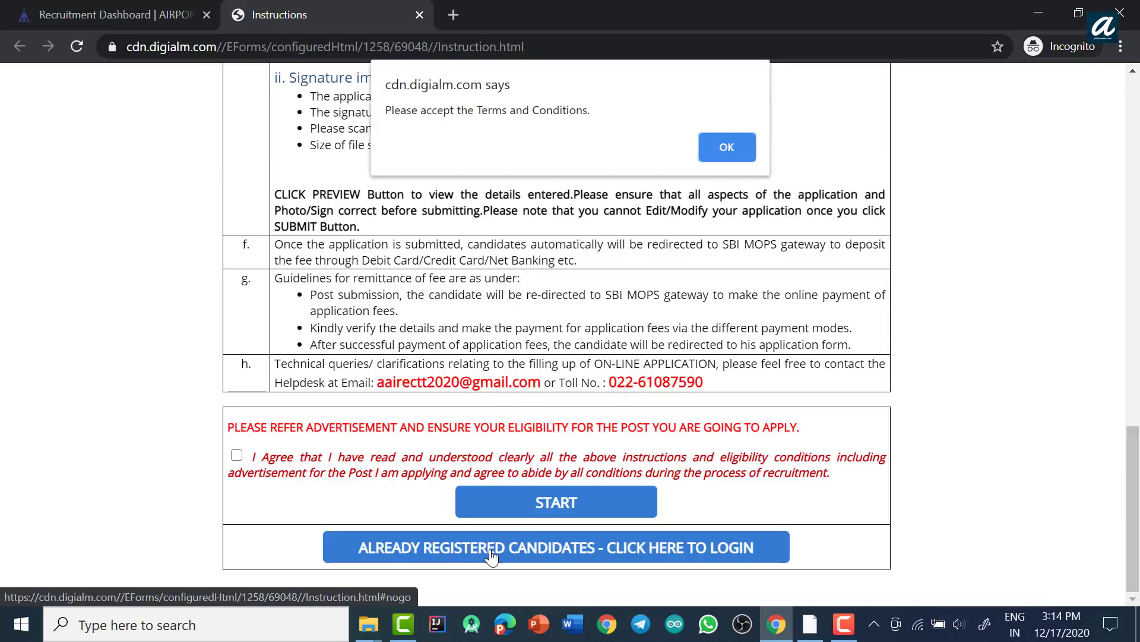
{"action": "left_click", "coordinate": [732, 146]}
{"action": "left_click", "coordinate": [237, 455]}
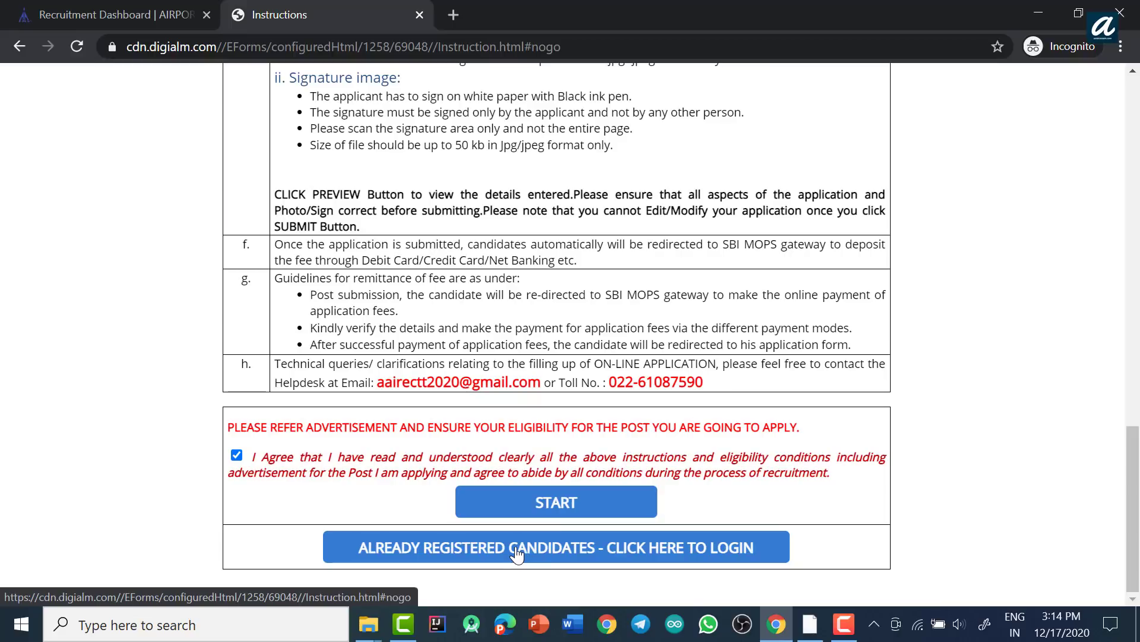
{"action": "left_click", "coordinate": [517, 549]}
{"action": "scroll", "coordinate": [642, 351], "scroll_direction": "down", "scroll_amount": 2}
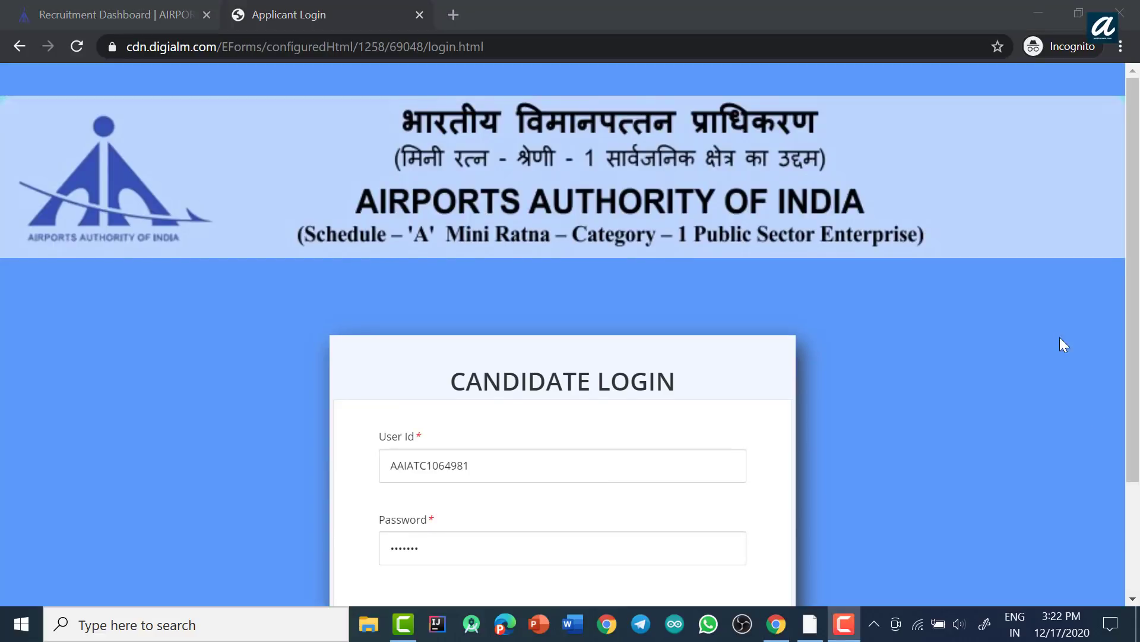
Step: Log in with the registered user ID and password and open the application form
{"action": "scroll", "coordinate": [1082, 355], "scroll_direction": "down", "scroll_amount": 2}
{"action": "left_click", "coordinate": [421, 492]}
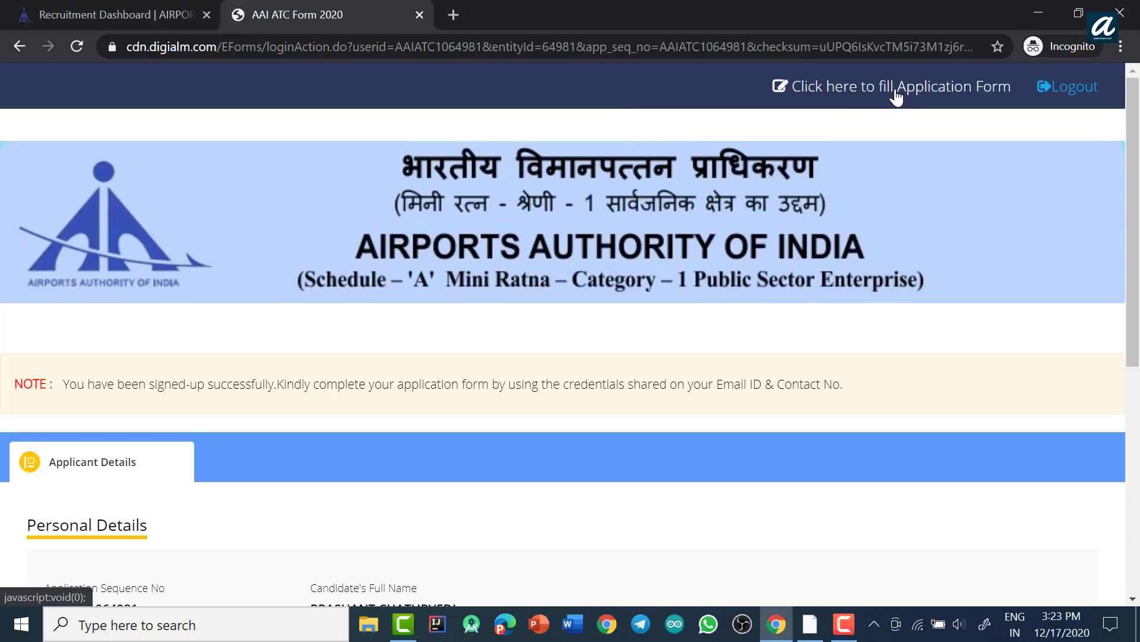
{"action": "left_click", "coordinate": [896, 90]}
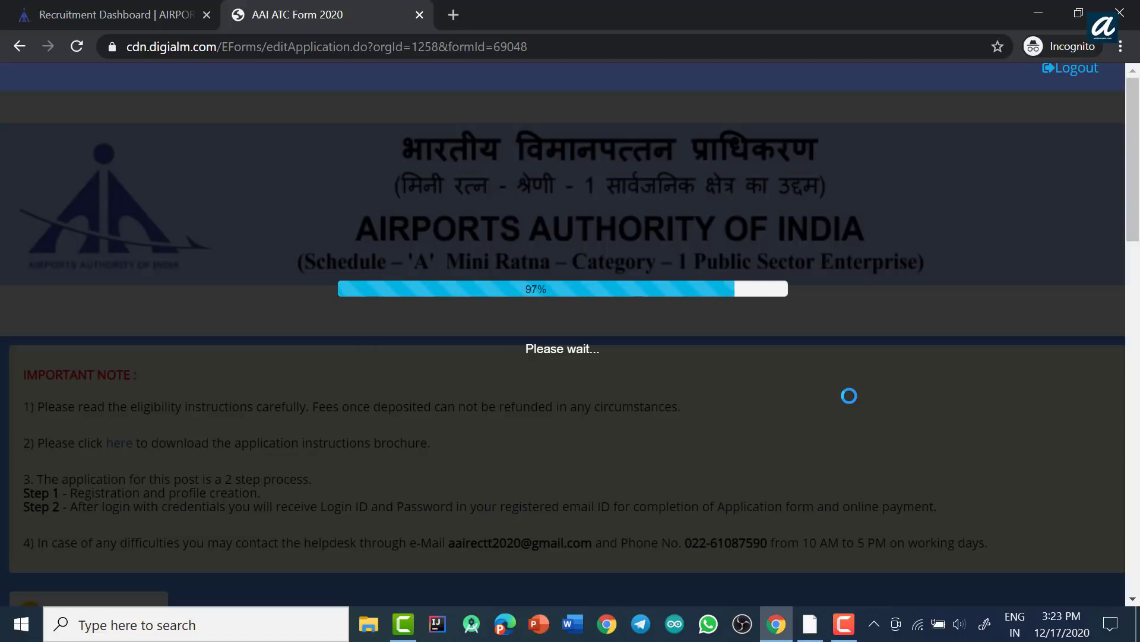
Step: Close the form instructions and move down to the Post Applied Details section
{"action": "scroll", "coordinate": [722, 335], "scroll_direction": "down", "scroll_amount": 3}
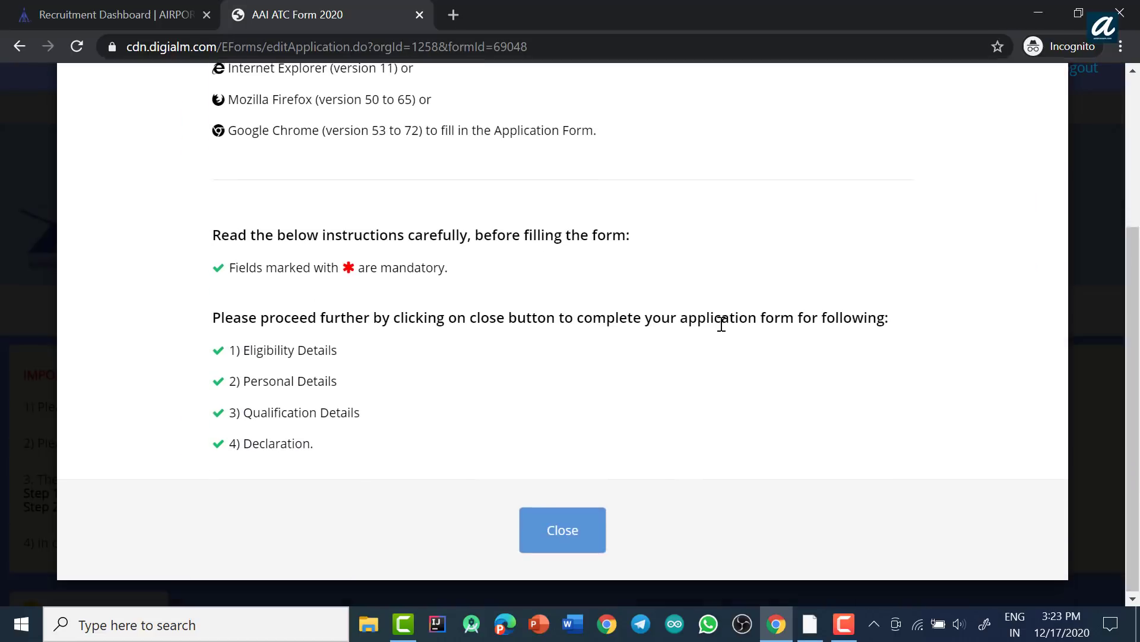
{"action": "left_click", "coordinate": [557, 541]}
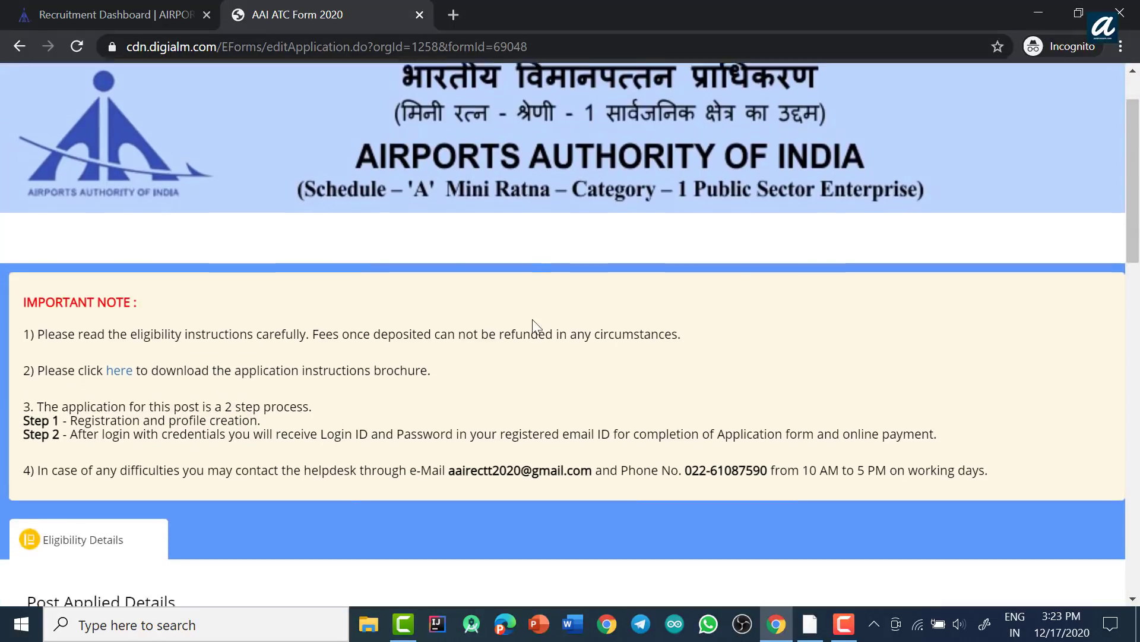
{"action": "scroll", "coordinate": [520, 317], "scroll_direction": "down", "scroll_amount": 5}
{"action": "scroll", "coordinate": [490, 310], "scroll_direction": "down", "scroll_amount": 3}
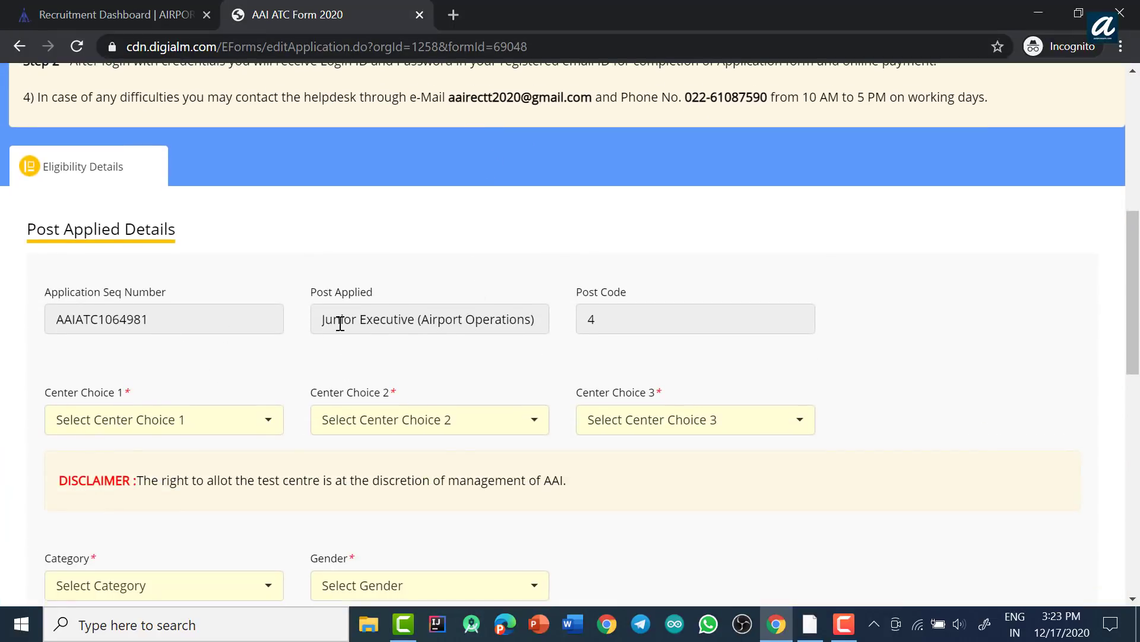
{"action": "scroll", "coordinate": [248, 356], "scroll_direction": "down", "scroll_amount": 1}
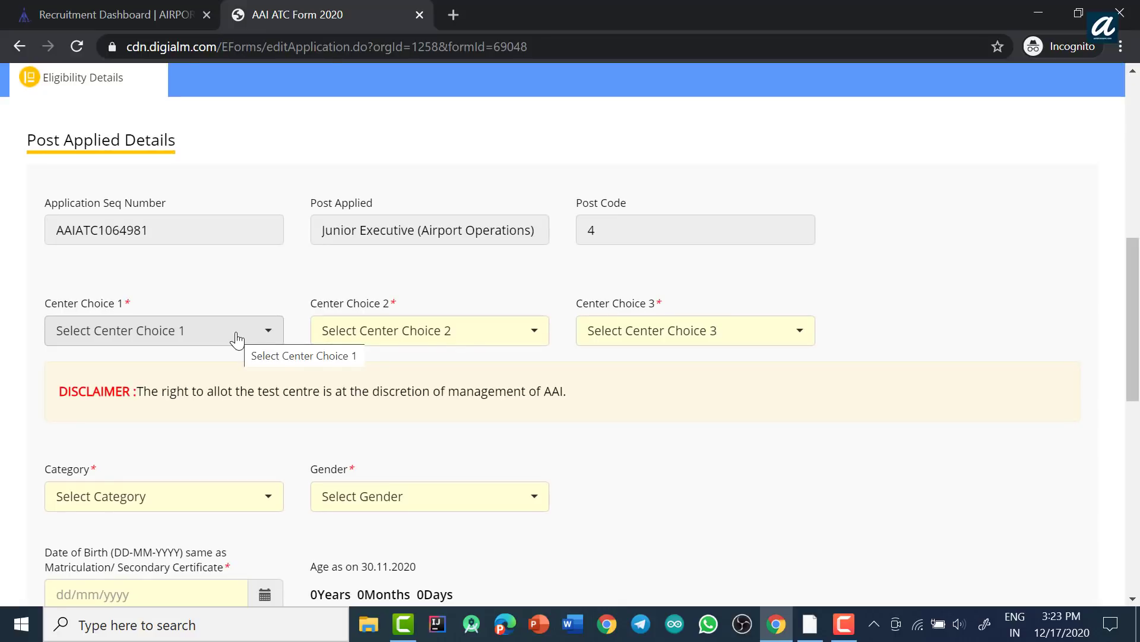
Step: Set the three exam centre choices to Agra, Allahabad and Ahmedabad
{"action": "left_click", "coordinate": [236, 343]}
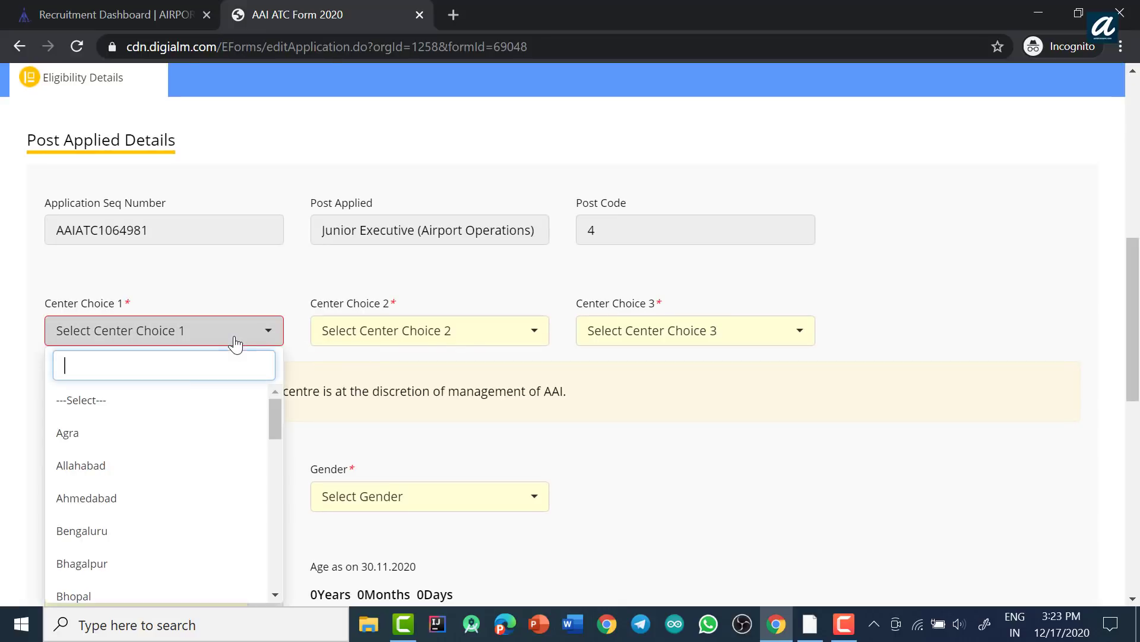
{"action": "left_click", "coordinate": [122, 436]}
{"action": "left_click", "coordinate": [399, 340]}
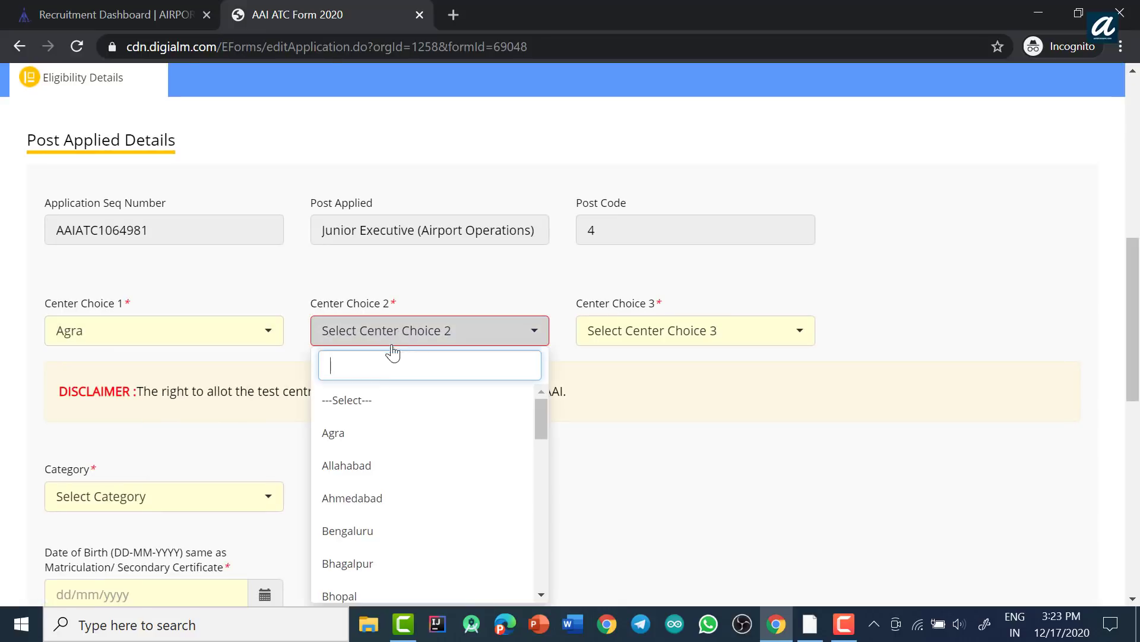
{"action": "left_click", "coordinate": [356, 466]}
{"action": "left_click", "coordinate": [650, 336]}
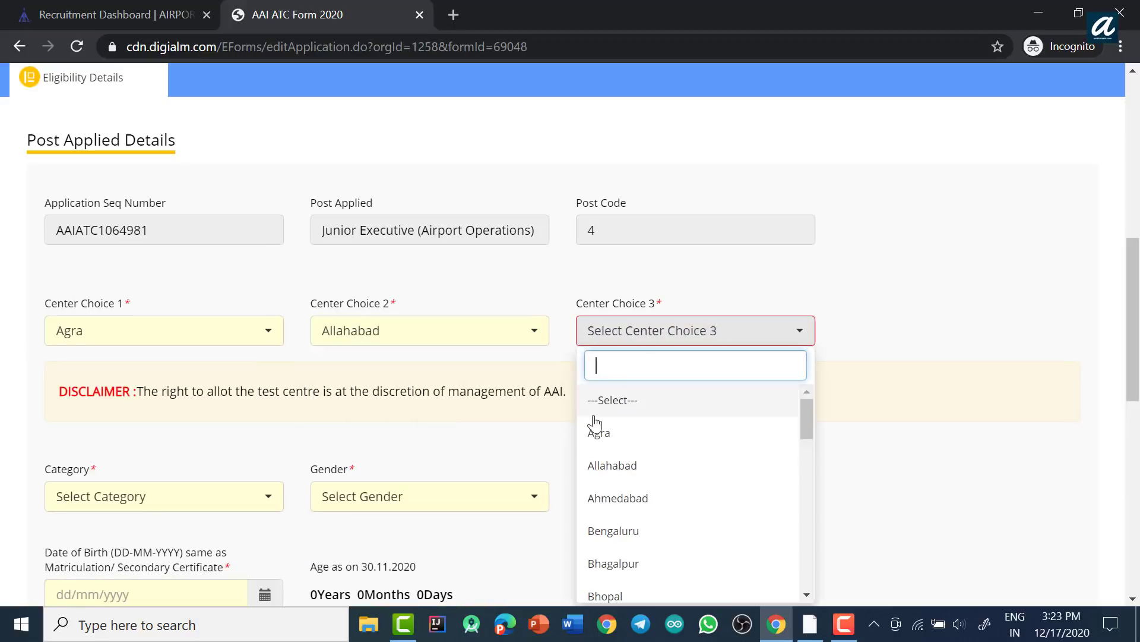
{"action": "left_click", "coordinate": [598, 497]}
Step: Set the category to UR and the gender to Male
{"action": "scroll", "coordinate": [377, 298], "scroll_direction": "down", "scroll_amount": 3}
{"action": "left_click", "coordinate": [248, 326]}
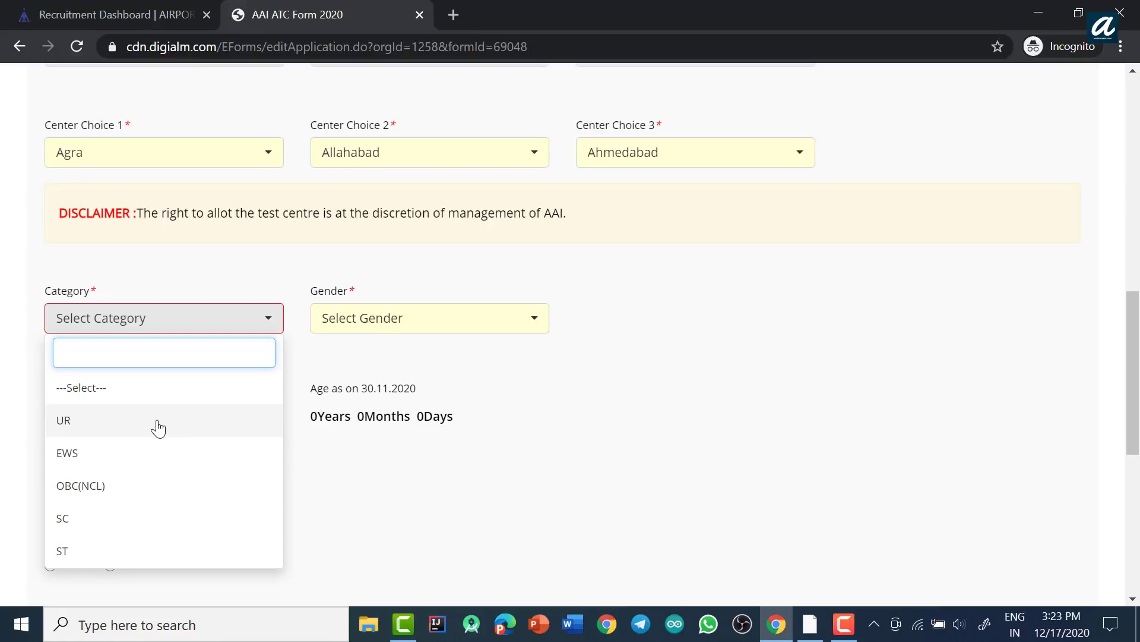
{"action": "left_click", "coordinate": [158, 428]}
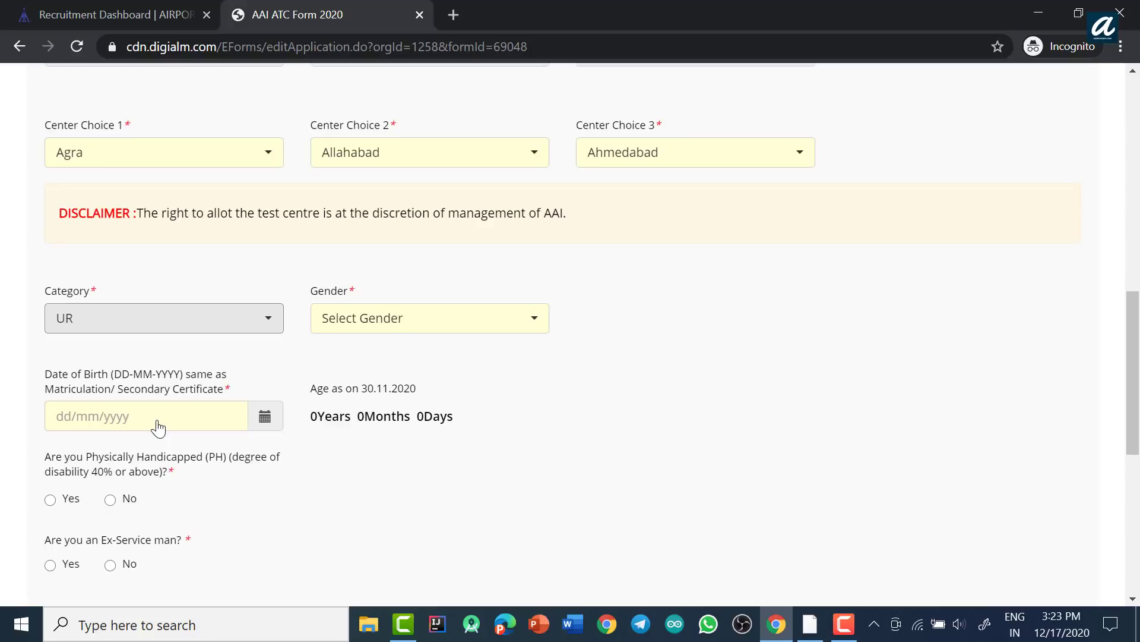
{"action": "left_click", "coordinate": [432, 326]}
{"action": "left_click", "coordinate": [356, 428]}
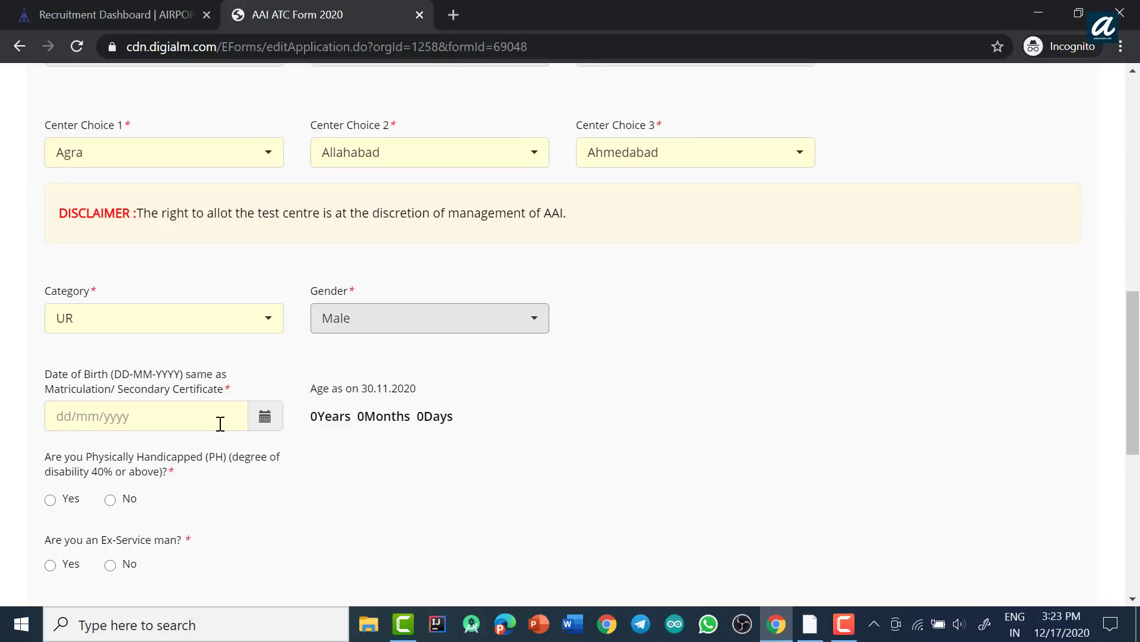
Step: Pick 19 February 1997 in the Date of Birth calendar via its year and month views
{"action": "type", "text": "15"}
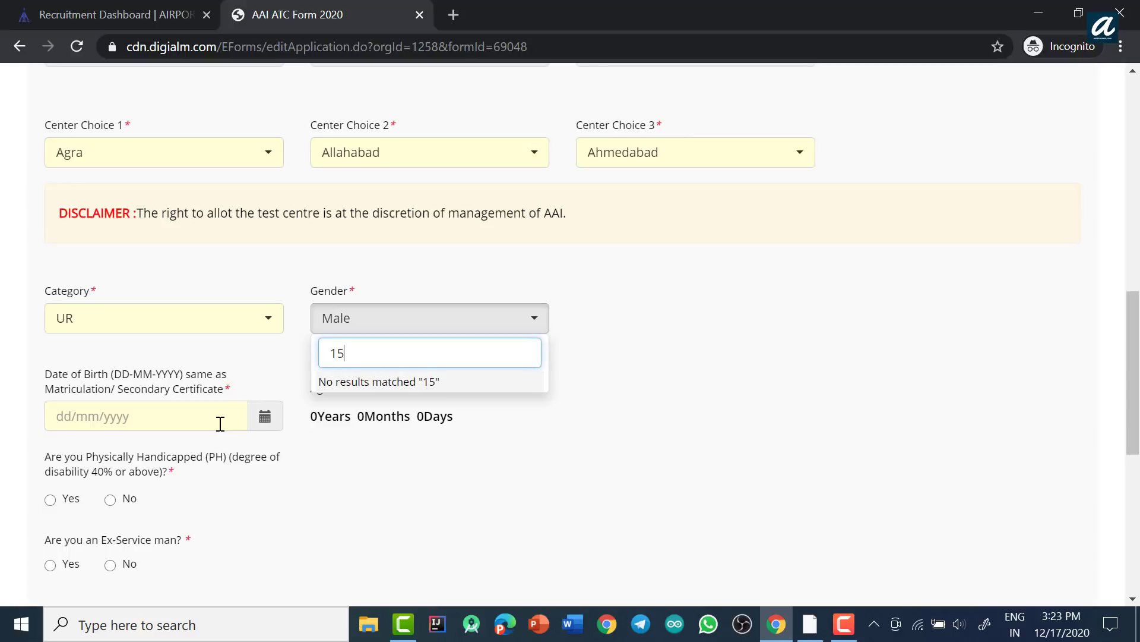
{"action": "left_click", "coordinate": [100, 423]}
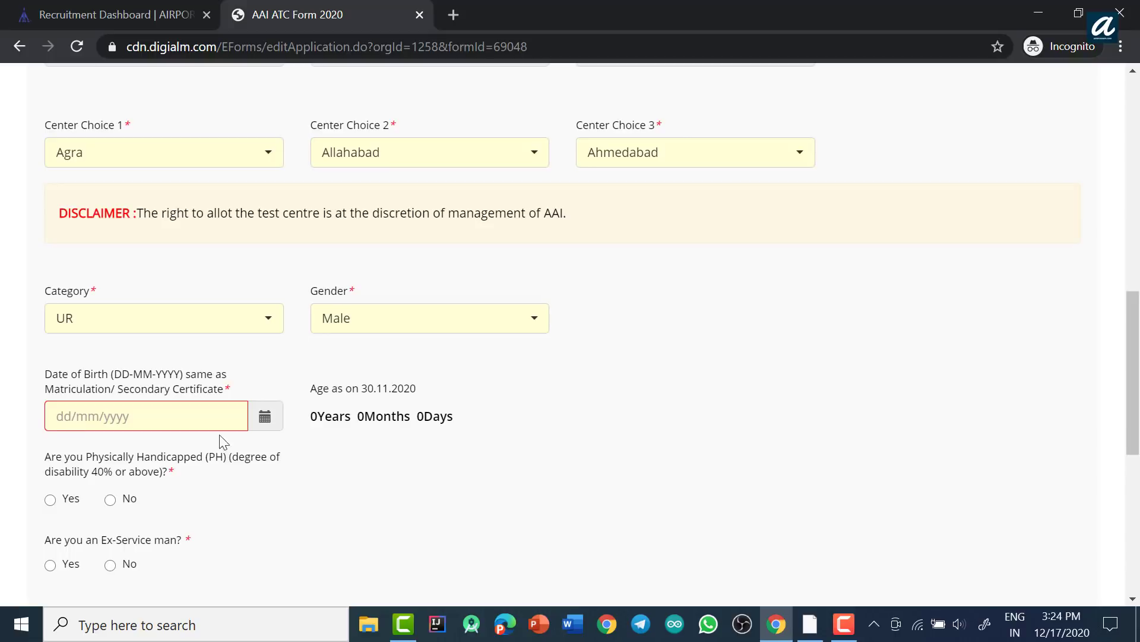
{"action": "left_click", "coordinate": [265, 416]}
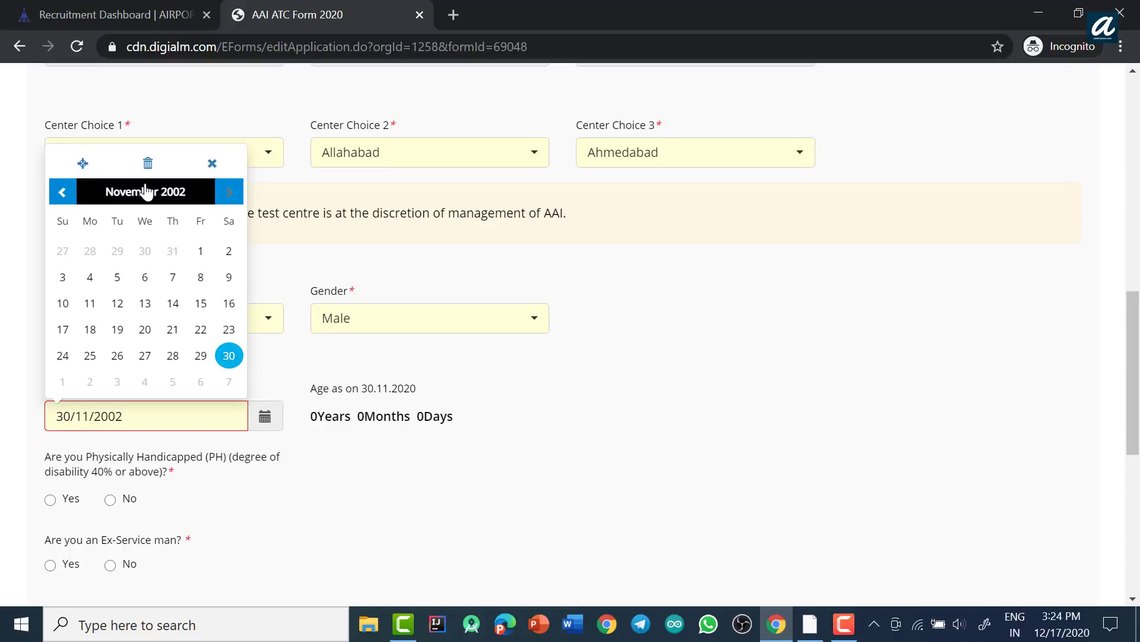
{"action": "left_click", "coordinate": [65, 192]}
{"action": "left_click", "coordinate": [64, 193]}
{"action": "left_click", "coordinate": [62, 194]}
{"action": "left_click", "coordinate": [63, 194]}
{"action": "left_click", "coordinate": [62, 195]}
{"action": "left_click", "coordinate": [62, 195]}
{"action": "left_click", "coordinate": [62, 195]}
{"action": "left_click", "coordinate": [62, 195]}
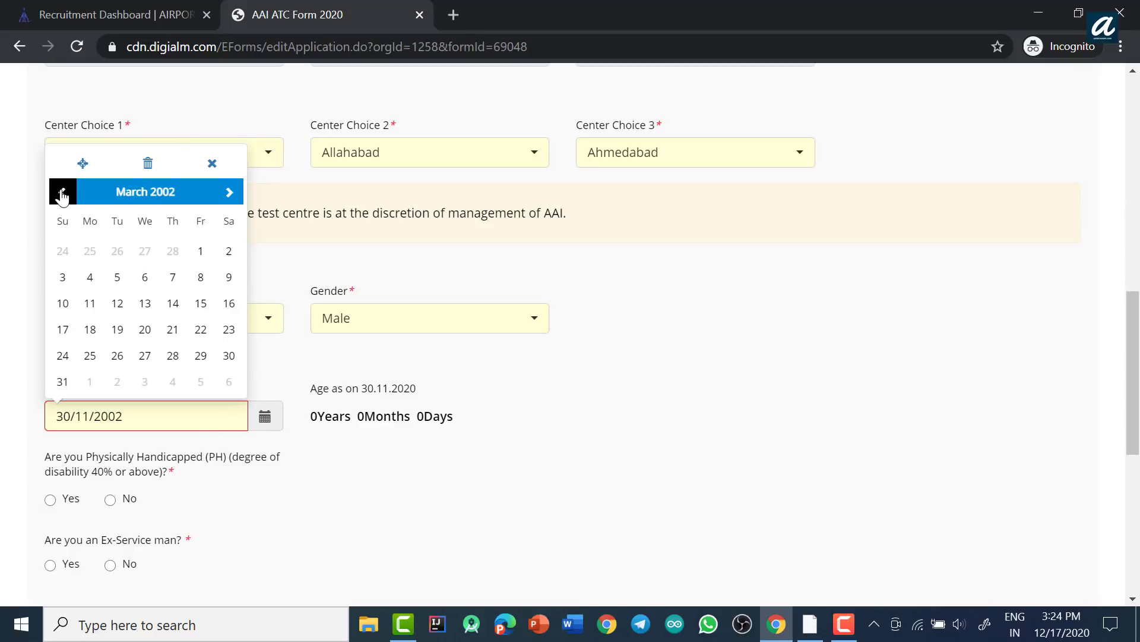
{"action": "left_click", "coordinate": [134, 193]}
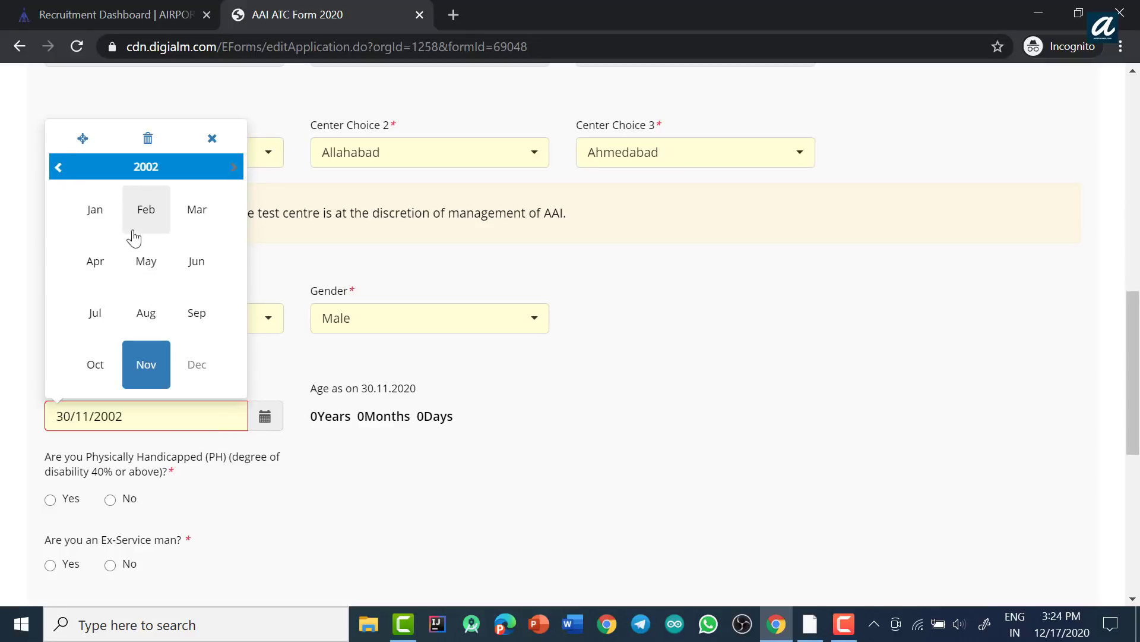
{"action": "left_click", "coordinate": [141, 169]}
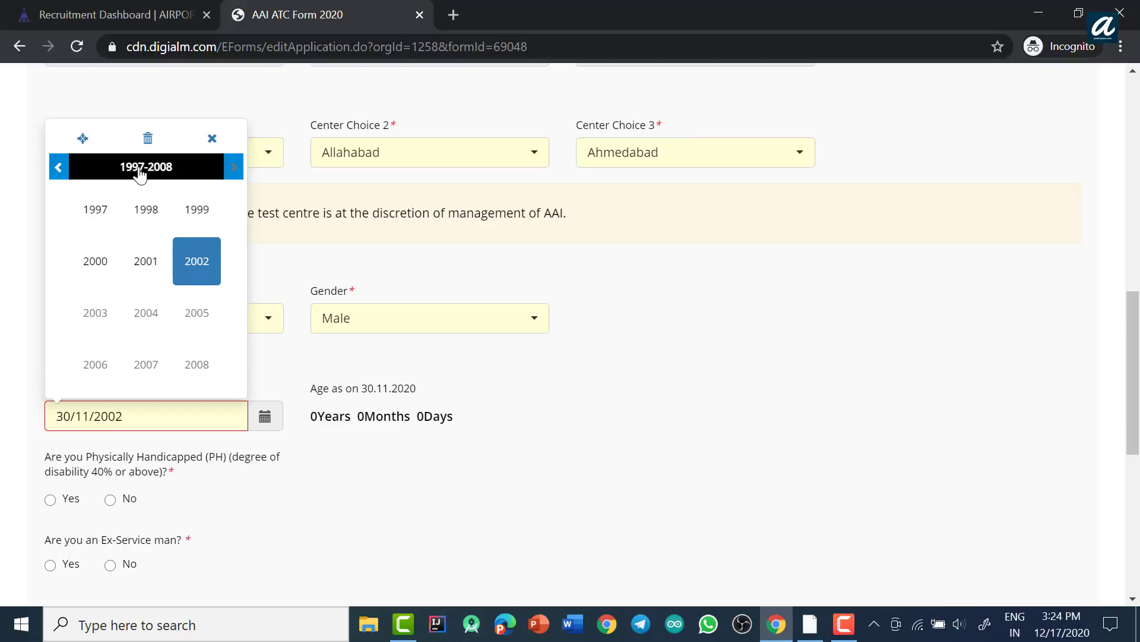
{"action": "left_click", "coordinate": [107, 215]}
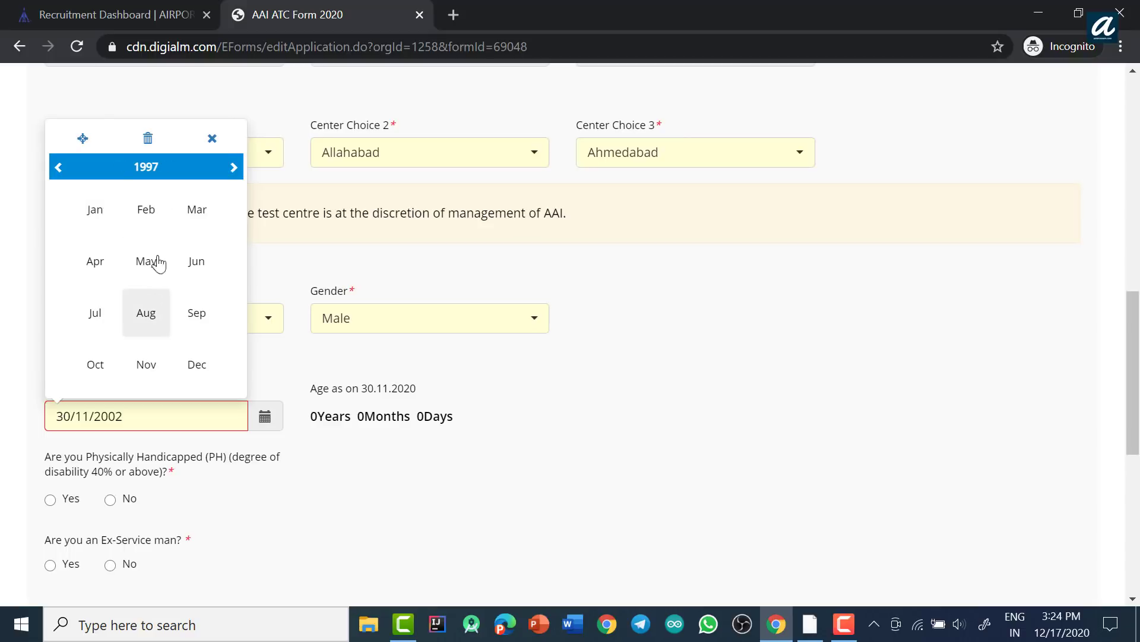
{"action": "left_click", "coordinate": [152, 220]}
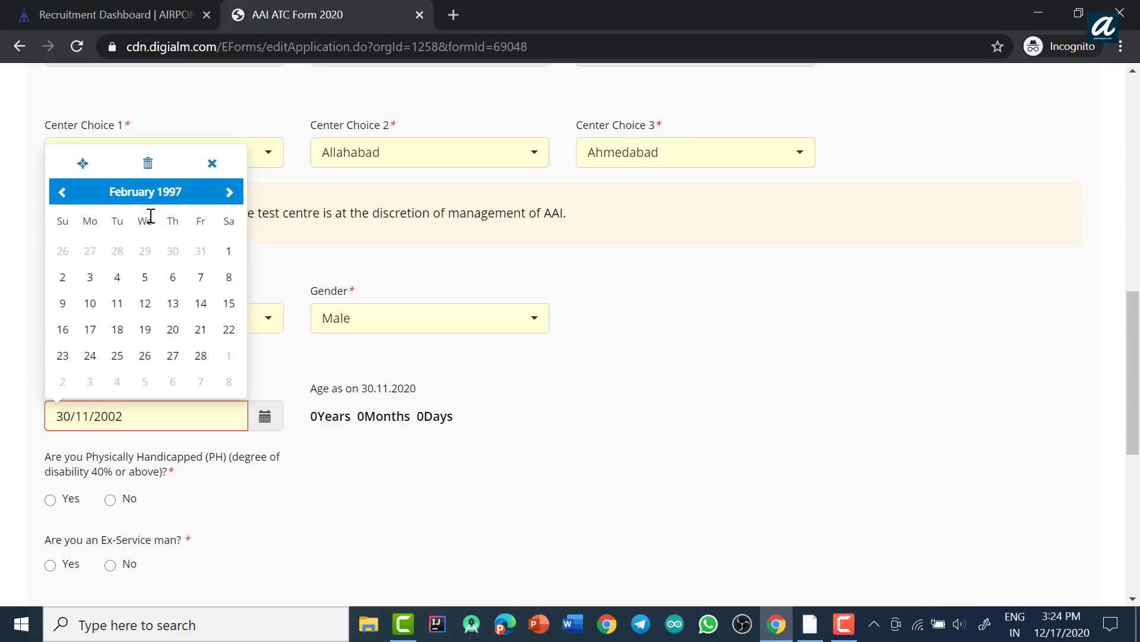
{"action": "left_click", "coordinate": [145, 329]}
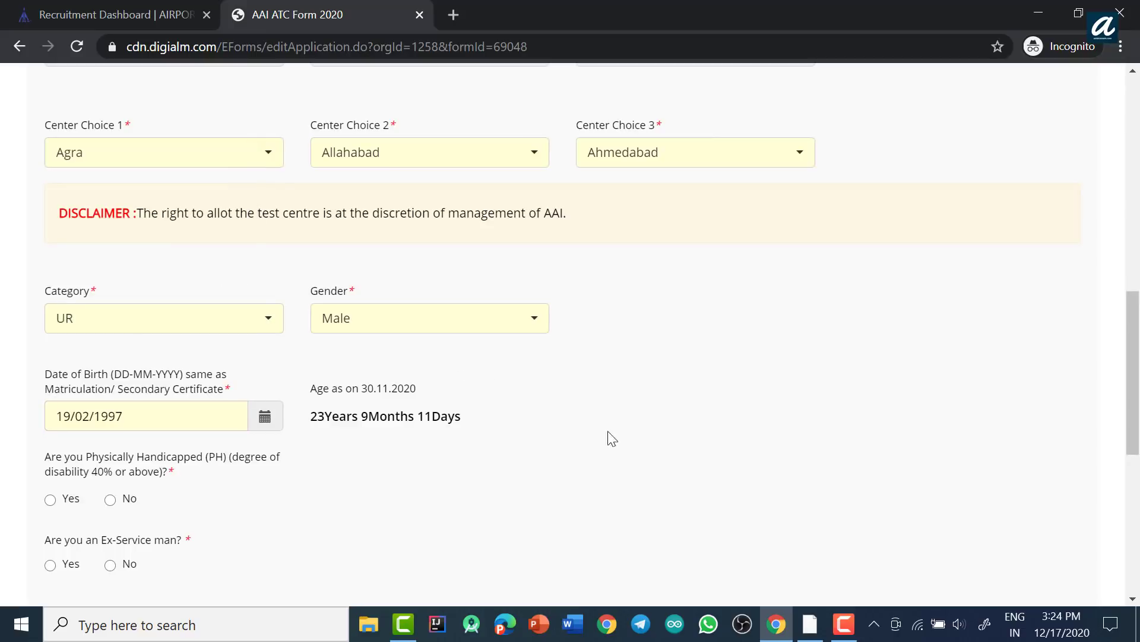
Step: Answer No to the ex-serviceman, apprentice, J&K domicile and government employee questions
{"action": "scroll", "coordinate": [636, 389], "scroll_direction": "down", "scroll_amount": 3}
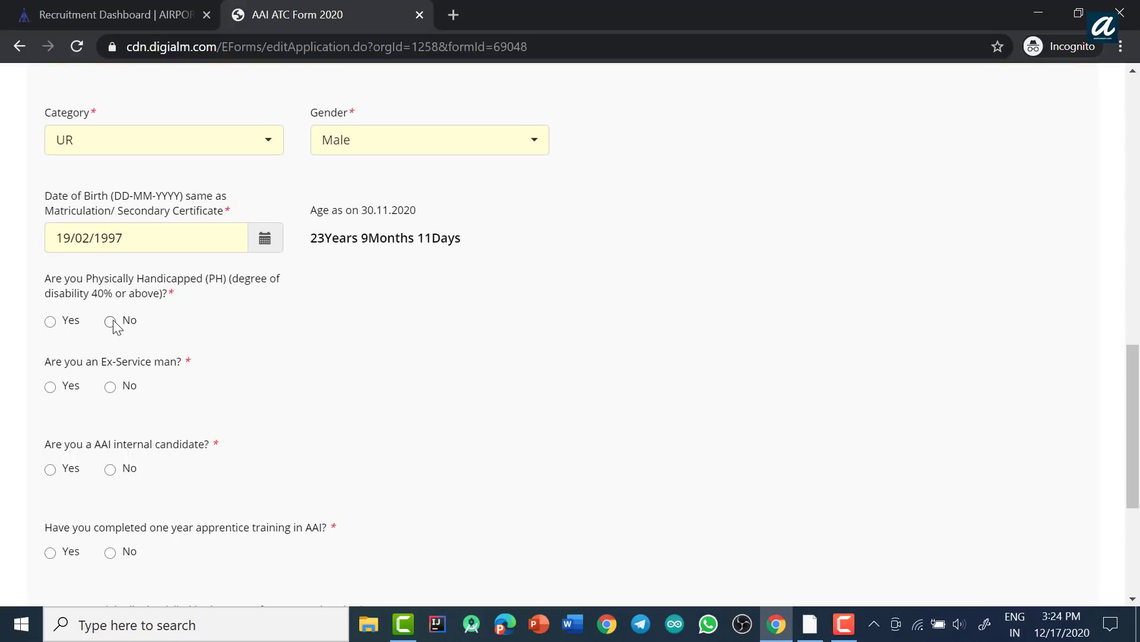
{"action": "left_click", "coordinate": [111, 388]}
{"action": "scroll", "coordinate": [352, 374], "scroll_direction": "down", "scroll_amount": 1}
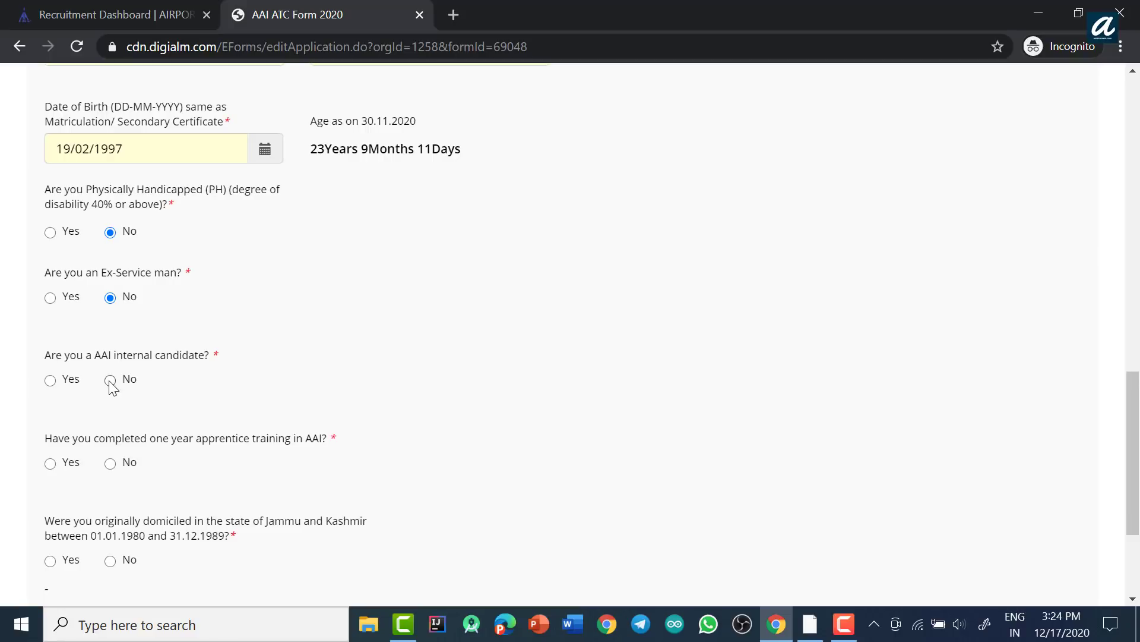
{"action": "scroll", "coordinate": [458, 349], "scroll_direction": "down", "scroll_amount": 1}
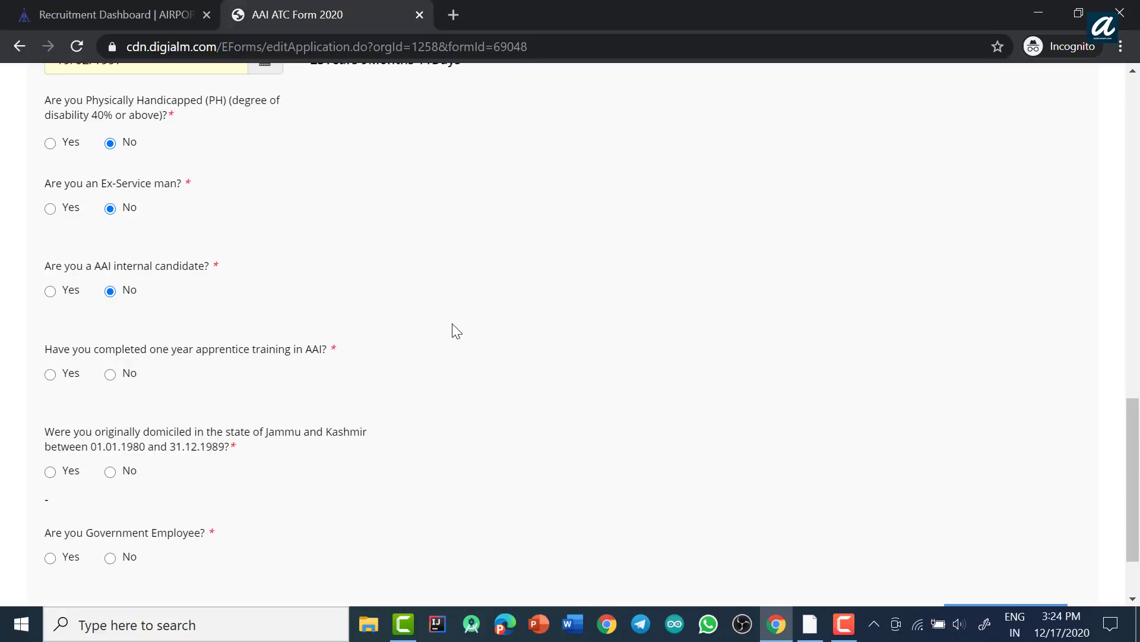
{"action": "left_click", "coordinate": [110, 373]}
{"action": "scroll", "coordinate": [387, 362], "scroll_direction": "down", "scroll_amount": 2}
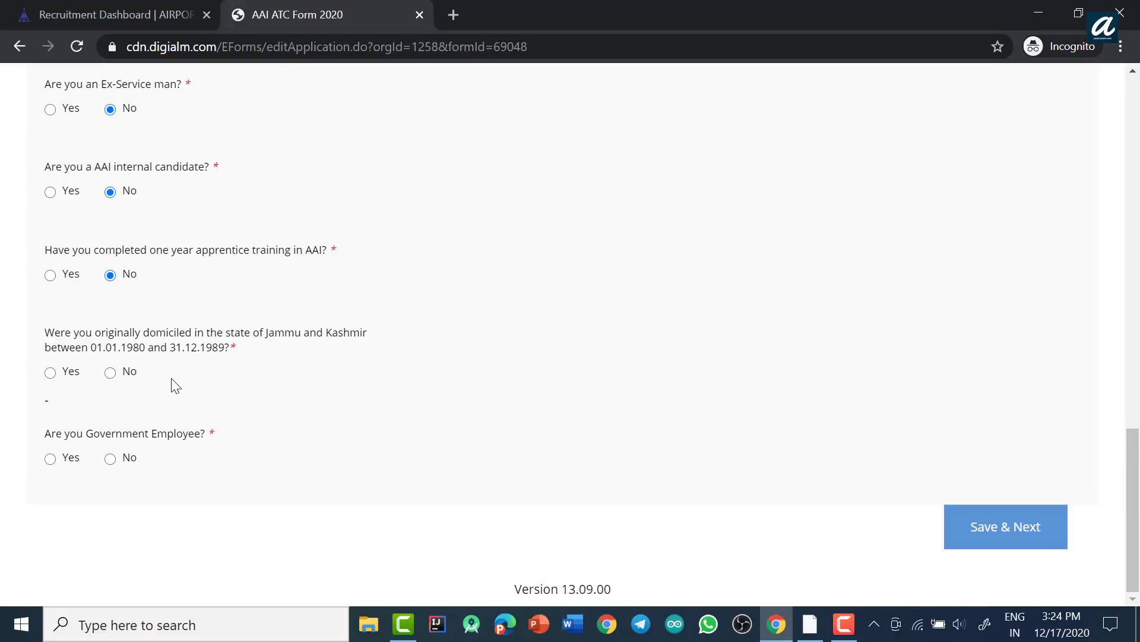
{"action": "left_click", "coordinate": [110, 373]}
{"action": "left_click", "coordinate": [110, 458]}
Step: Save the eligibility details and acknowledge the Data Saved Successfully message
{"action": "left_click", "coordinate": [989, 533]}
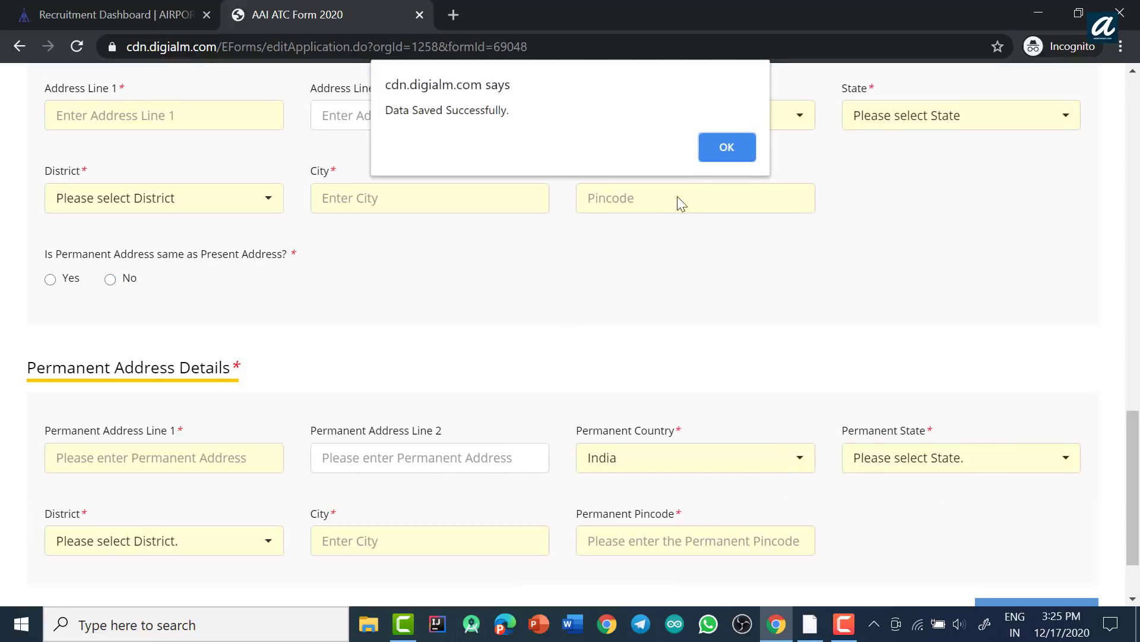
{"action": "left_click", "coordinate": [727, 149]}
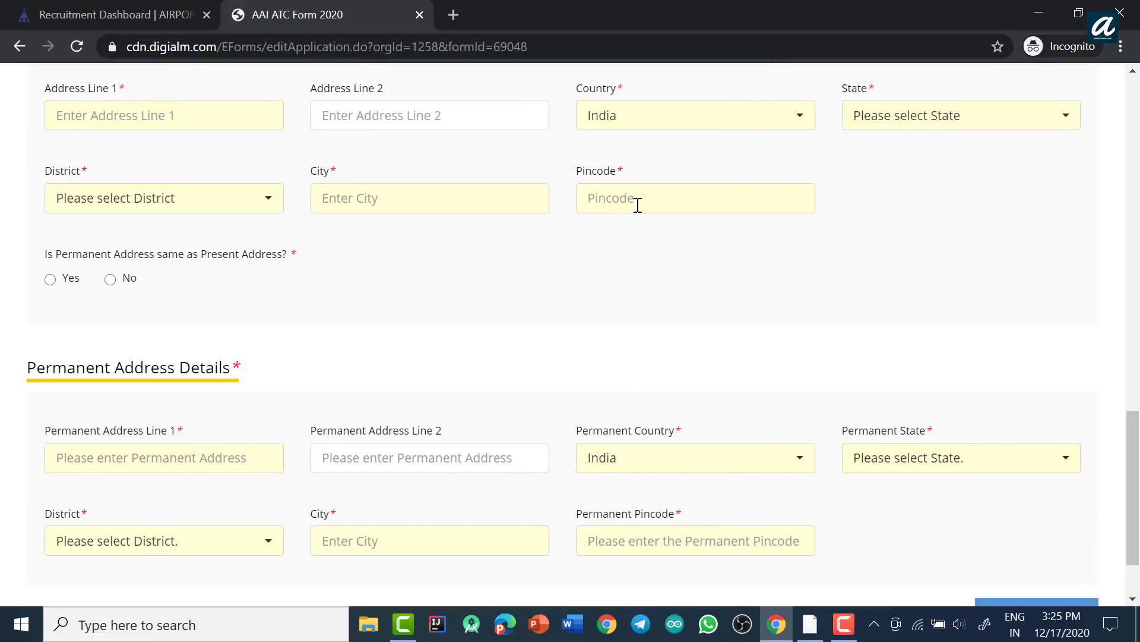
{"action": "scroll", "coordinate": [452, 336], "scroll_direction": "up", "scroll_amount": 4}
{"action": "scroll", "coordinate": [455, 338], "scroll_direction": "up", "scroll_amount": 5}
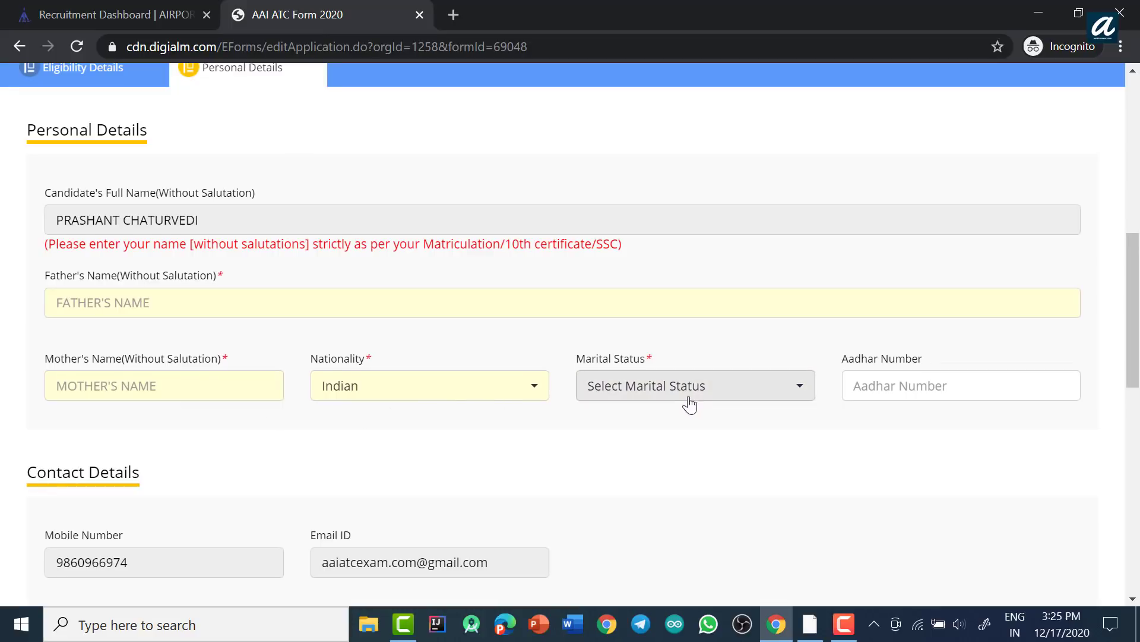
Step: Mark the permanent address as same as present address and save the personal details
{"action": "scroll", "coordinate": [701, 392], "scroll_direction": "down", "scroll_amount": 1}
{"action": "scroll", "coordinate": [947, 305], "scroll_direction": "down", "scroll_amount": 1}
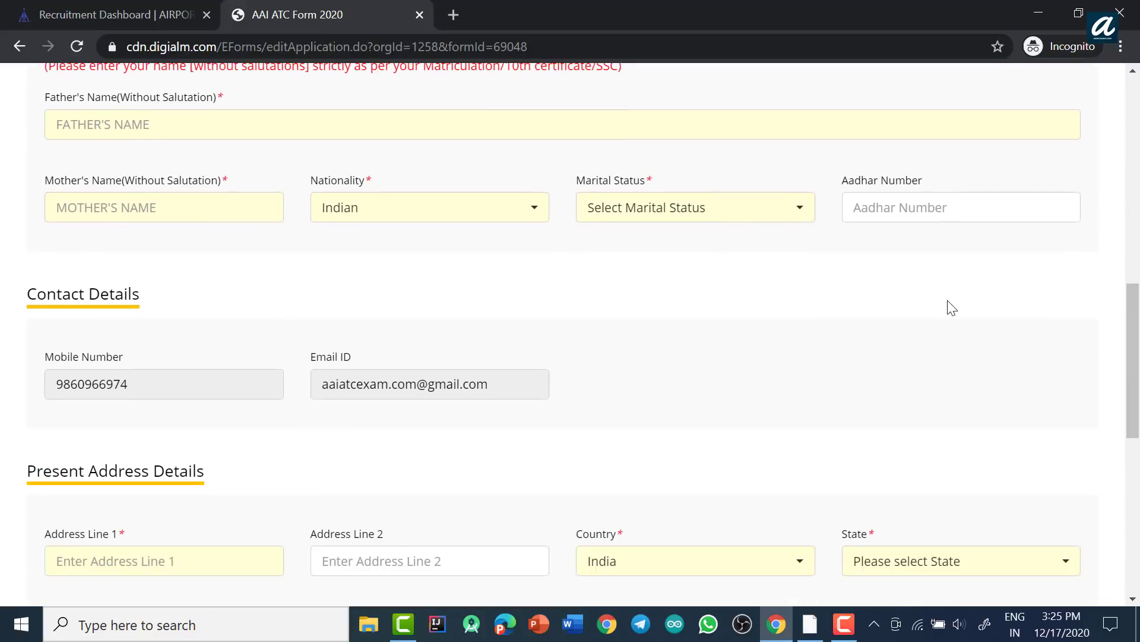
{"action": "scroll", "coordinate": [941, 291], "scroll_direction": "down", "scroll_amount": 1}
{"action": "scroll", "coordinate": [940, 282], "scroll_direction": "down", "scroll_amount": 1}
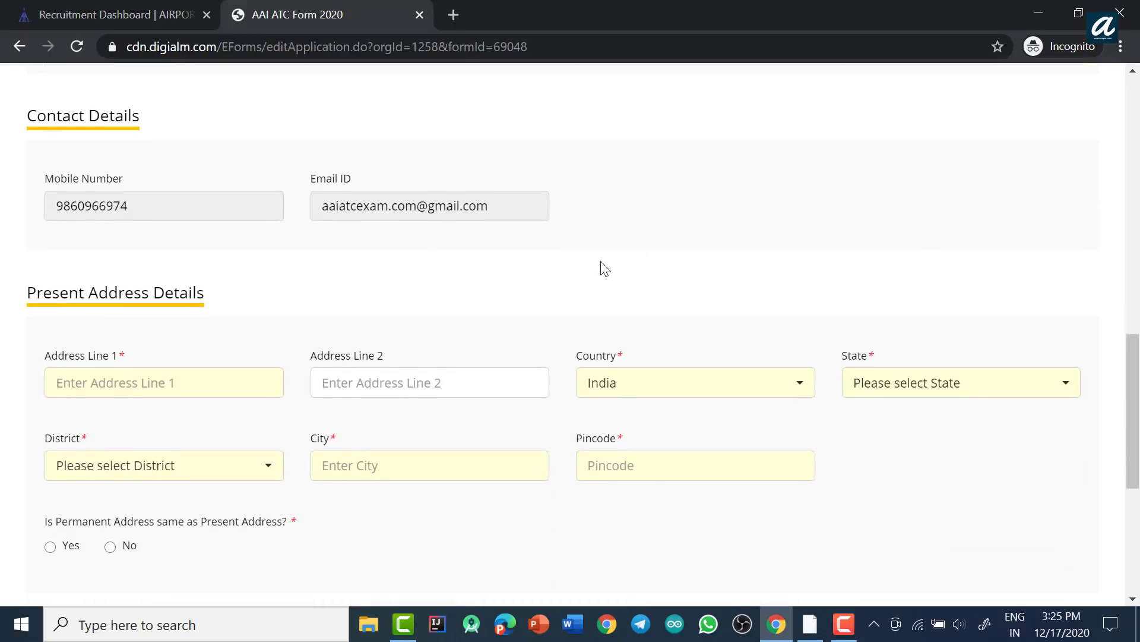
{"action": "scroll", "coordinate": [601, 262], "scroll_direction": "down", "scroll_amount": 1}
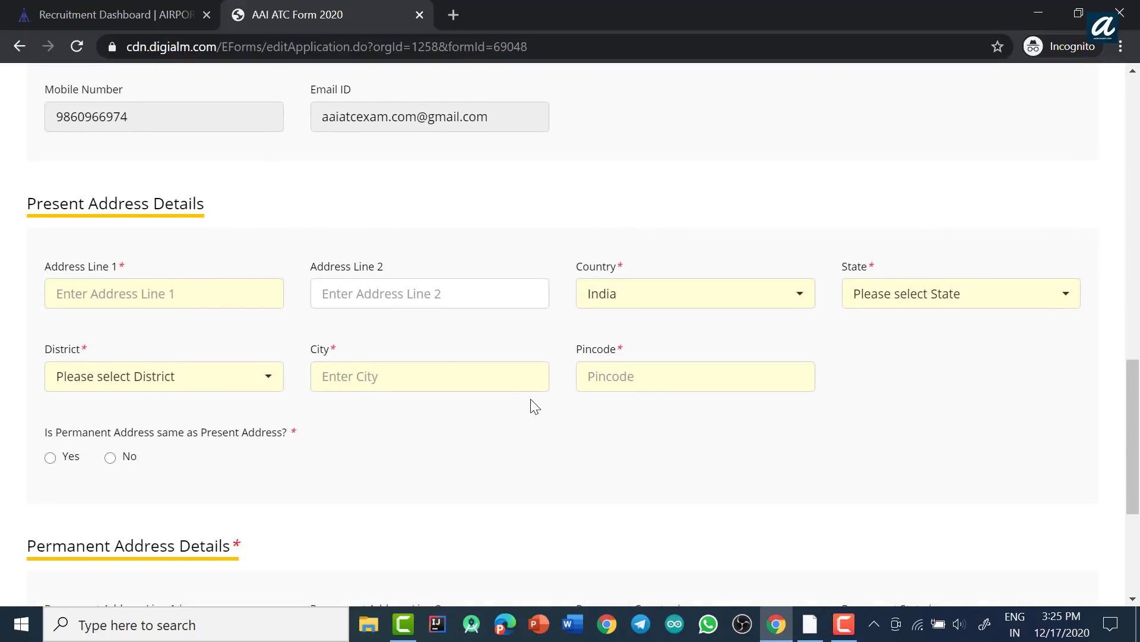
{"action": "scroll", "coordinate": [541, 380], "scroll_direction": "down", "scroll_amount": 3}
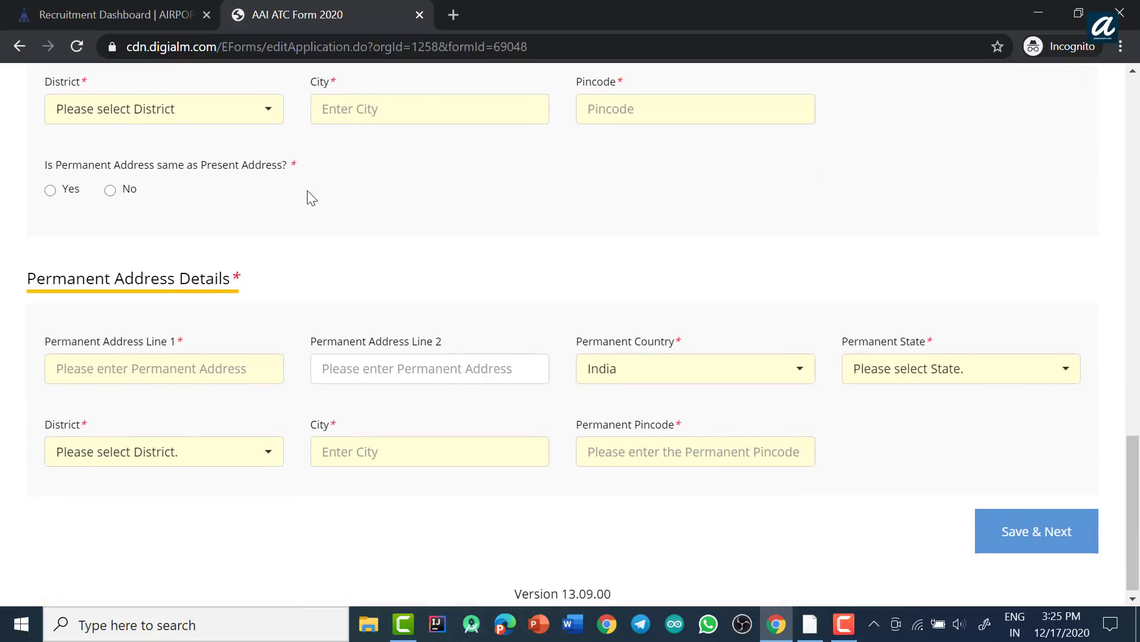
{"action": "left_click", "coordinate": [50, 192]}
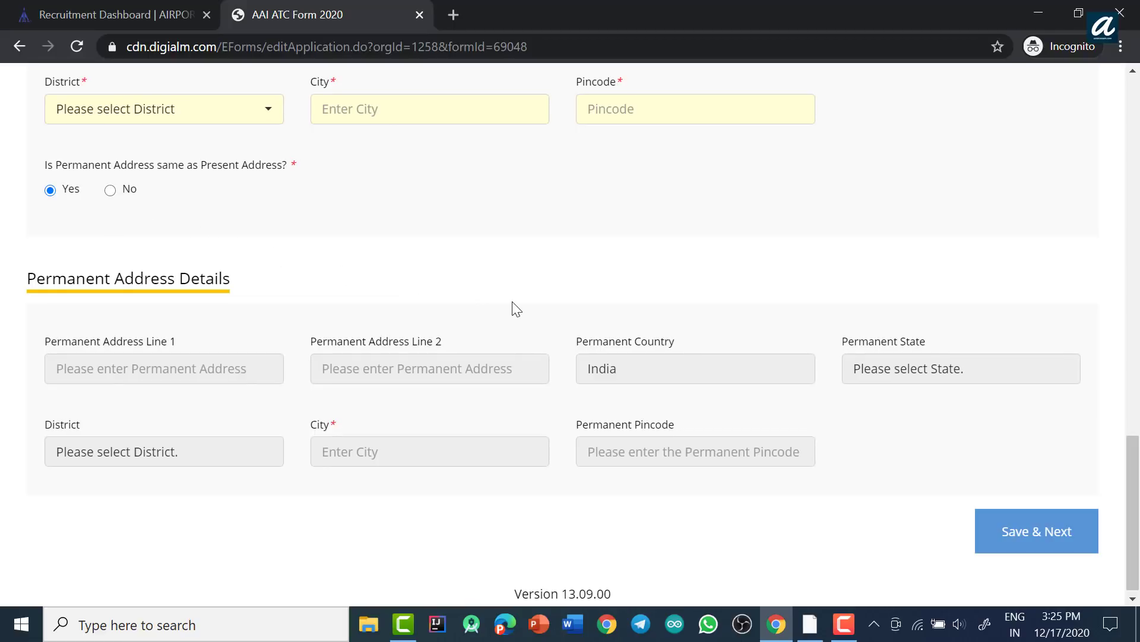
{"action": "left_click", "coordinate": [1022, 537]}
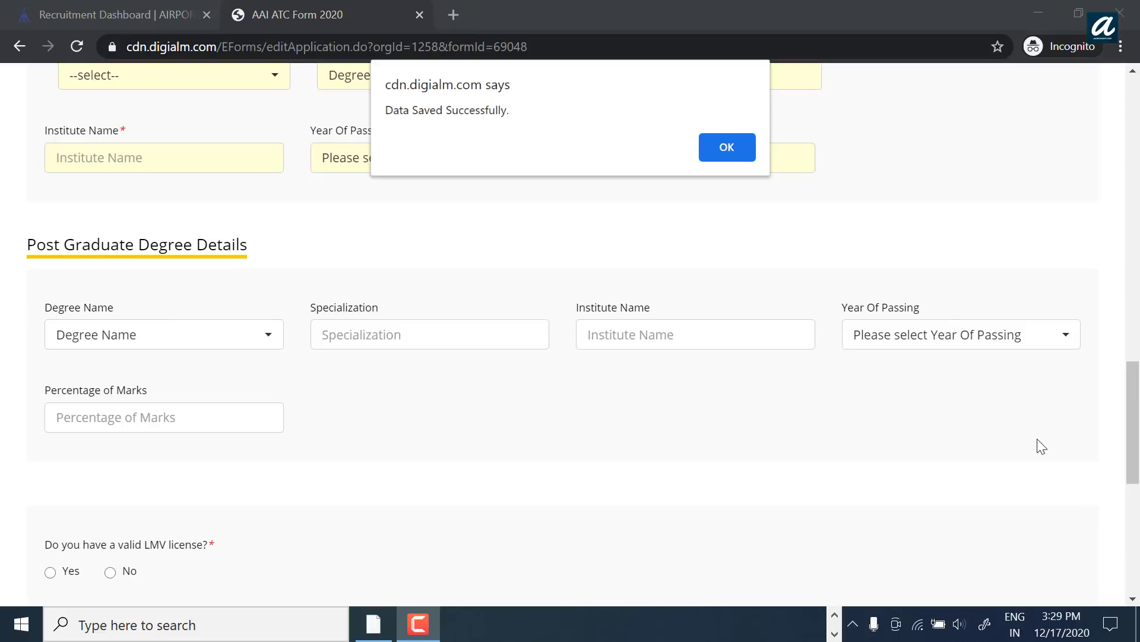
Step: Dismiss the 'Data Saved Successfully' alert and set Graduate Status of Examination to Appearing
{"action": "left_click", "coordinate": [728, 147]}
{"action": "left_click_drag", "start_coordinate": [1134, 449], "coordinate": [1138, 410]}
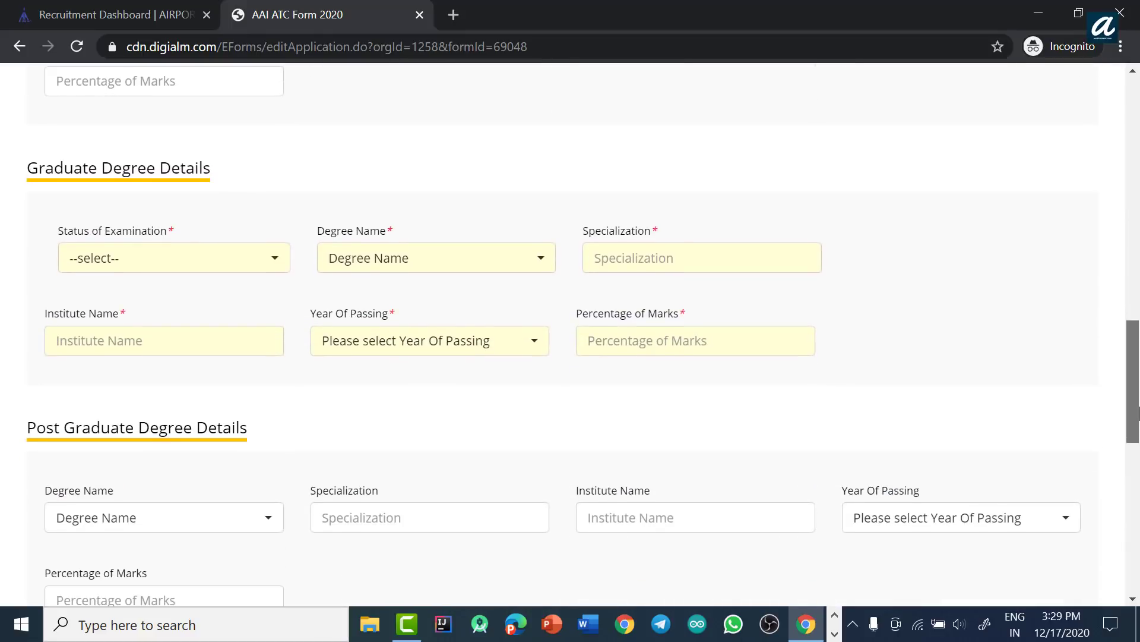
{"action": "left_click", "coordinate": [212, 275]}
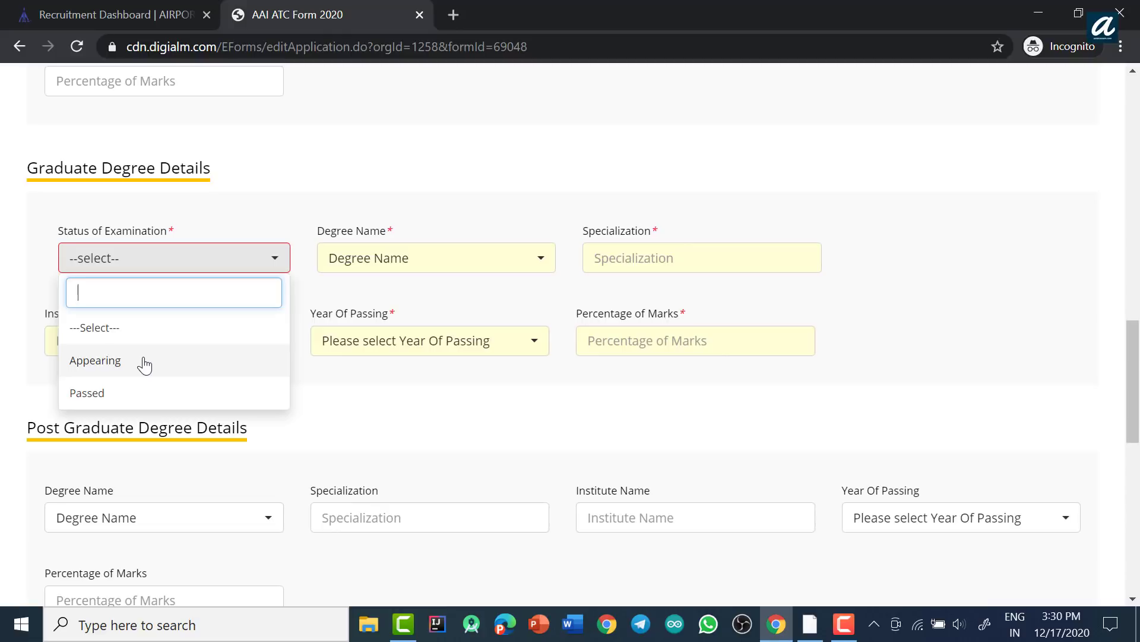
{"action": "left_click", "coordinate": [144, 365]}
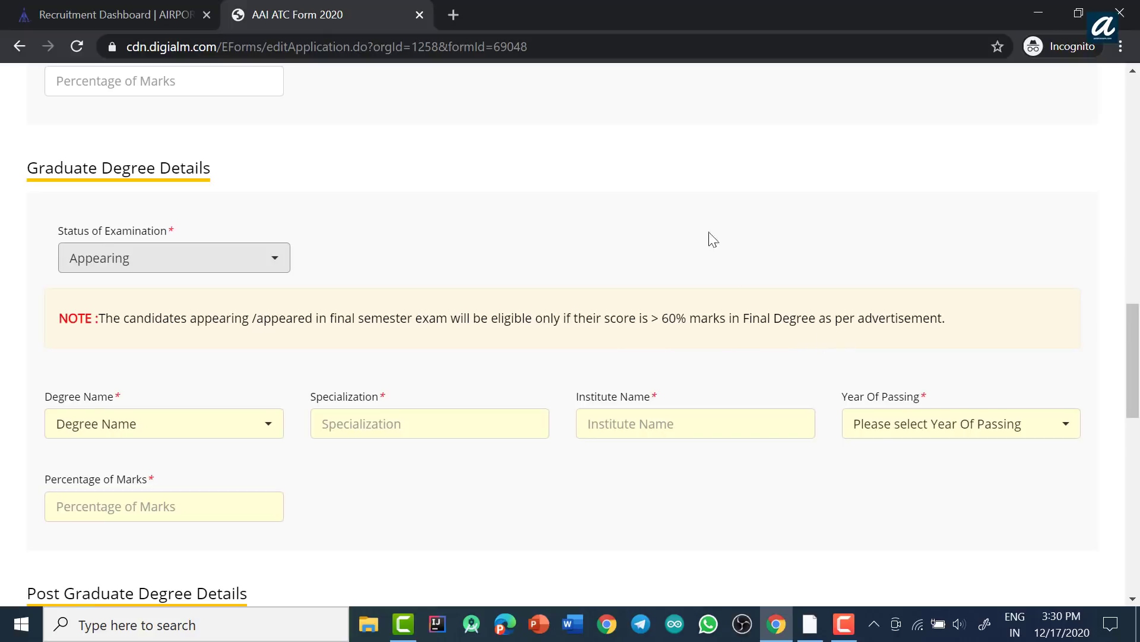
Step: Choose Bachelor's degree in Engineering, specialization Computer Science, institute BCIT
{"action": "scroll", "coordinate": [708, 239], "scroll_direction": "down", "scroll_amount": 1}
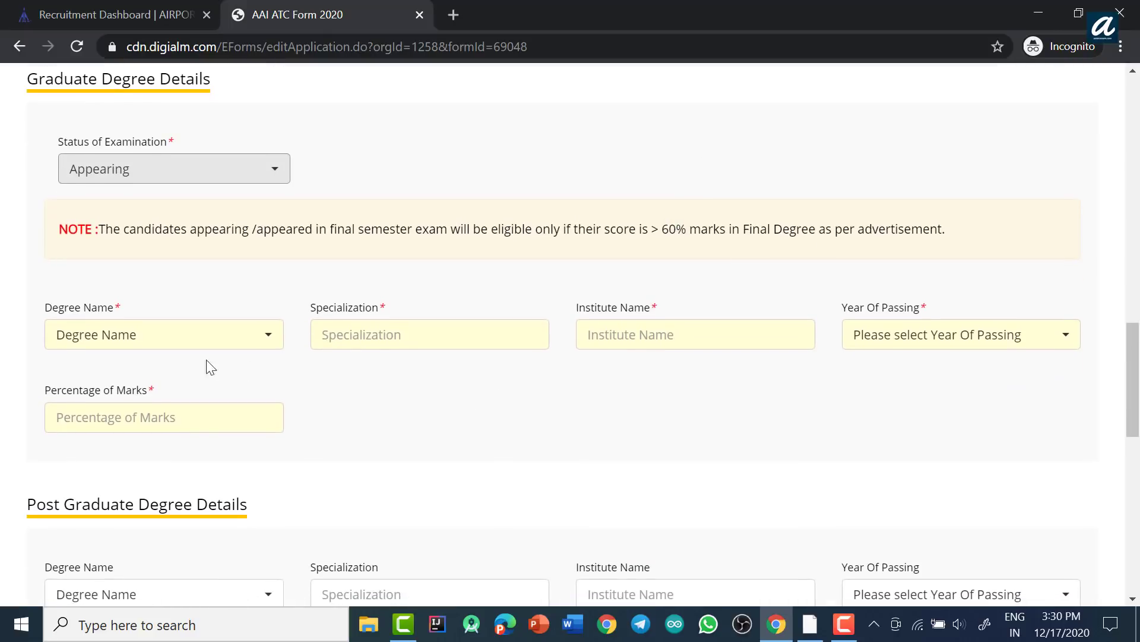
{"action": "left_click", "coordinate": [168, 344]}
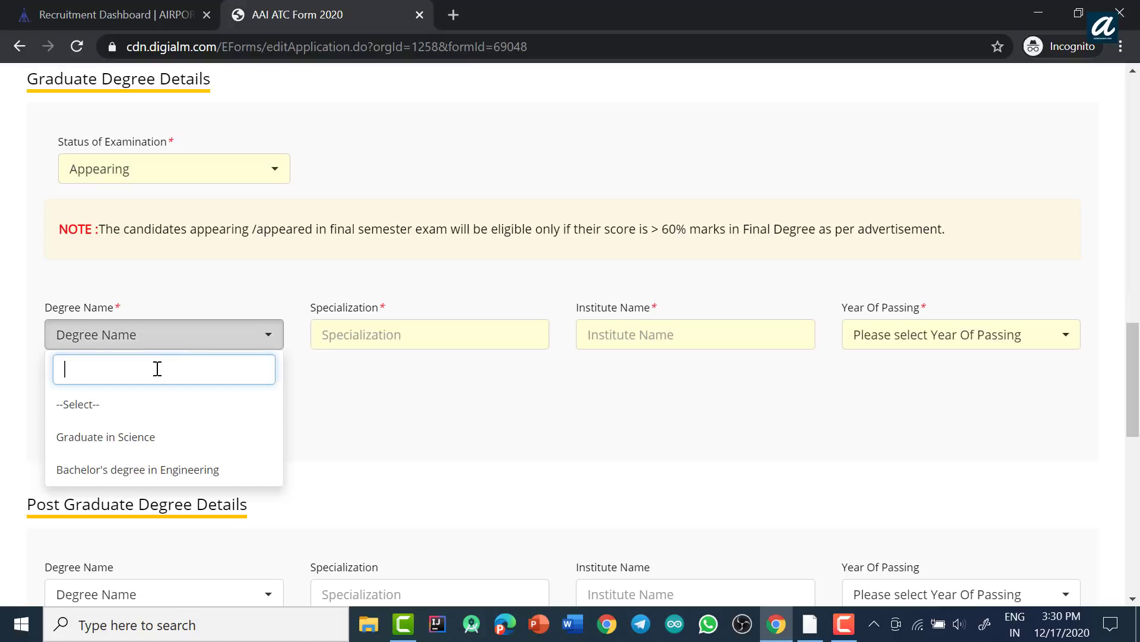
{"action": "left_click", "coordinate": [131, 472]}
{"action": "left_click", "coordinate": [364, 334]}
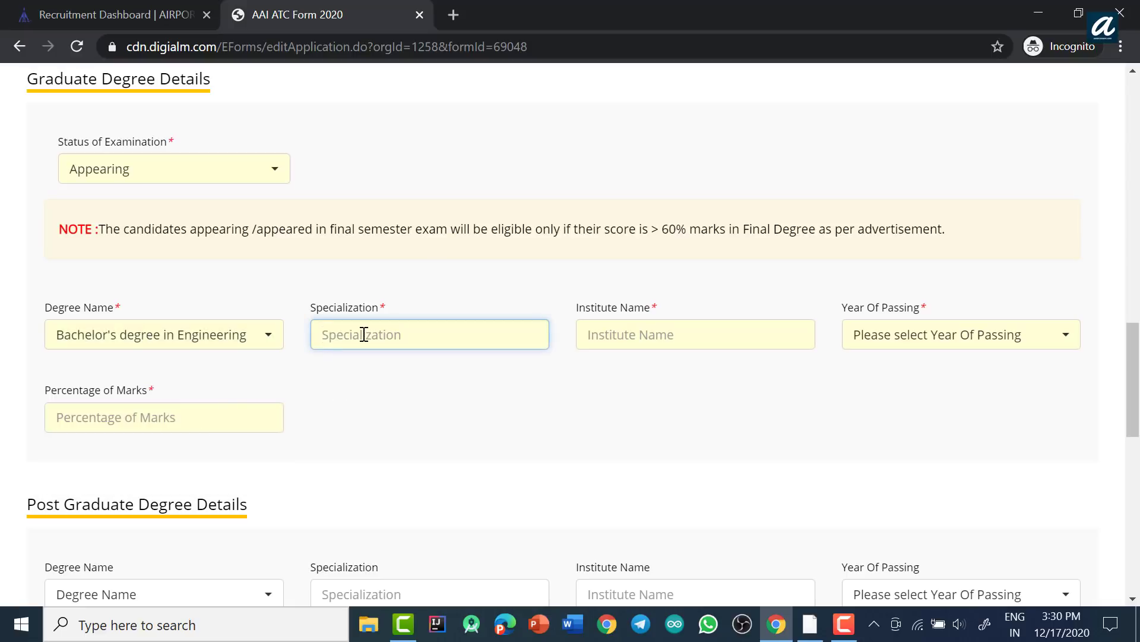
{"action": "type", "text": "Computer Science"}
{"action": "left_click", "coordinate": [649, 331]}
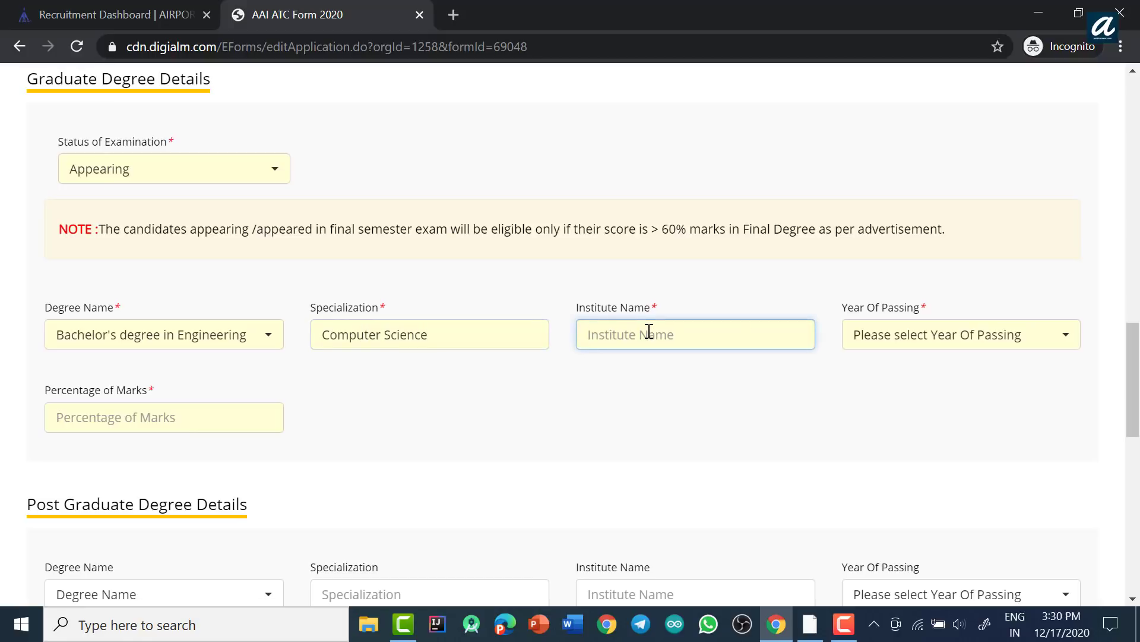
{"action": "type", "text": "BCIT"}
Step: Set the graduate year of passing to 2020 and percentage of marks to 68.00
{"action": "left_click", "coordinate": [970, 339]}
{"action": "scroll", "coordinate": [955, 510], "scroll_direction": "down", "scroll_amount": 15}
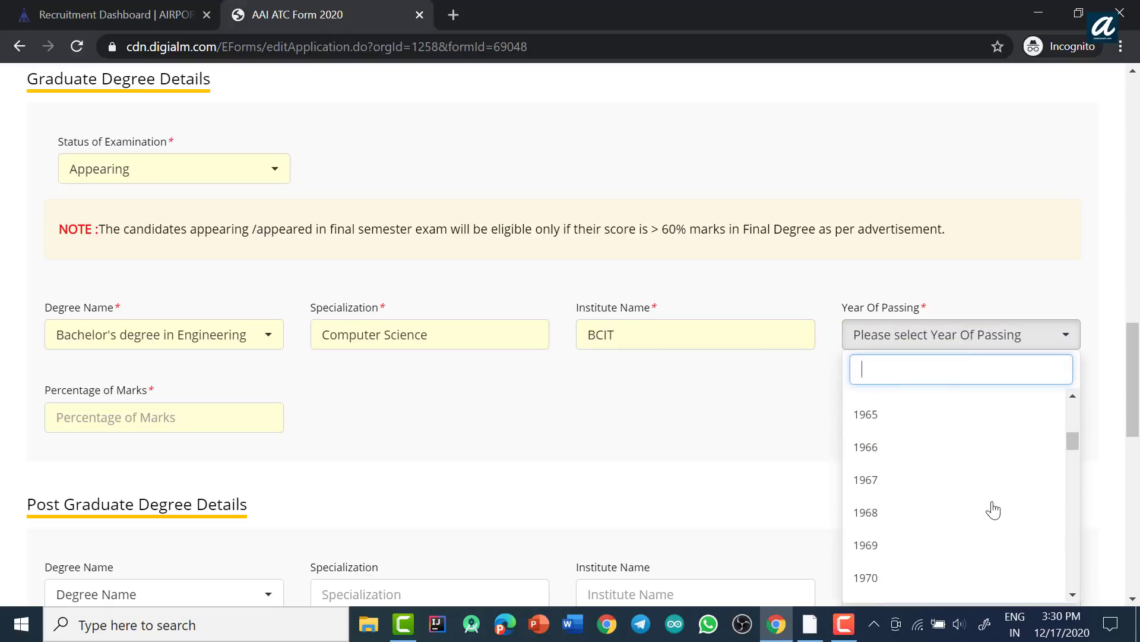
{"action": "scroll", "coordinate": [1072, 505], "scroll_direction": "down", "scroll_amount": 8}
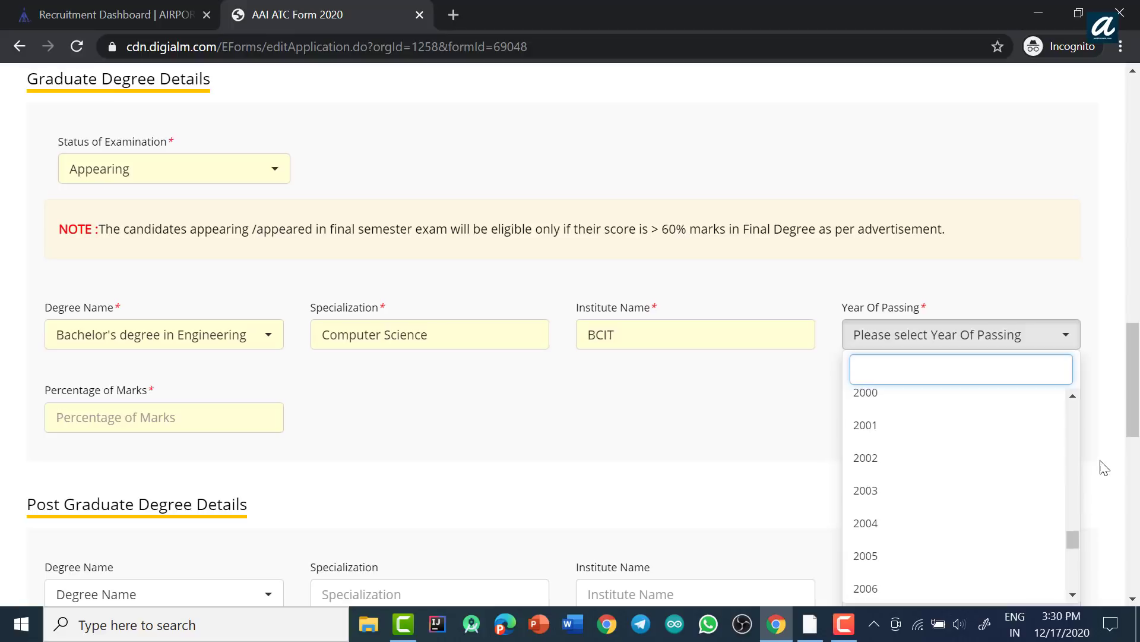
{"action": "scroll", "coordinate": [1100, 470], "scroll_direction": "down", "scroll_amount": 3}
{"action": "left_click_drag", "start_coordinate": [1074, 515], "coordinate": [1084, 569]}
{"action": "left_click", "coordinate": [897, 586]}
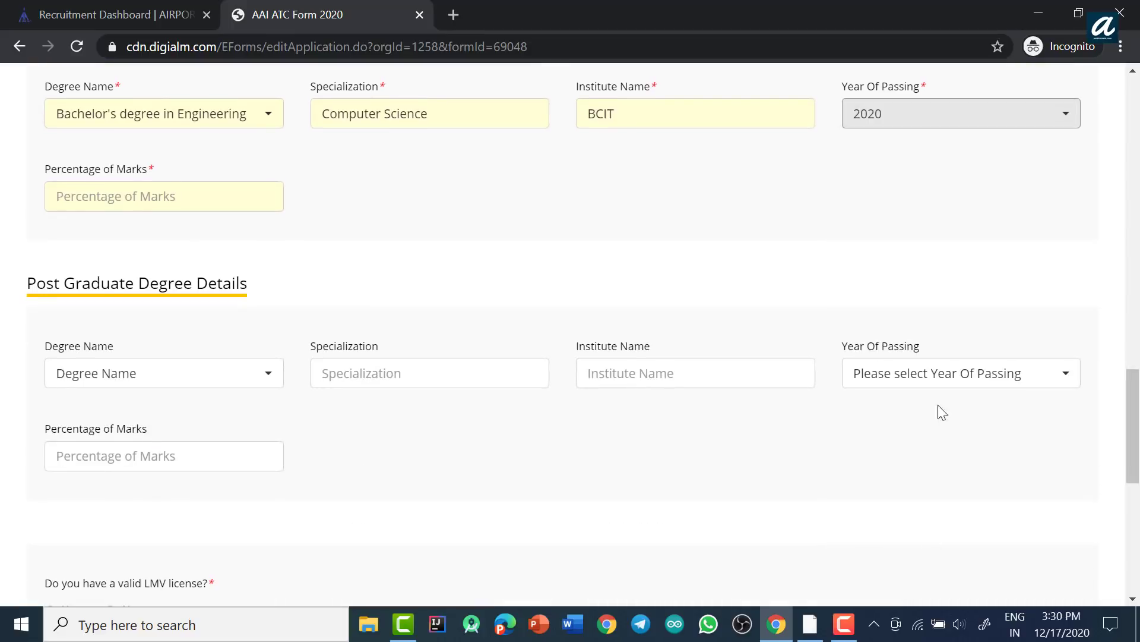
{"action": "scroll", "coordinate": [891, 333], "scroll_direction": "up", "scroll_amount": 3}
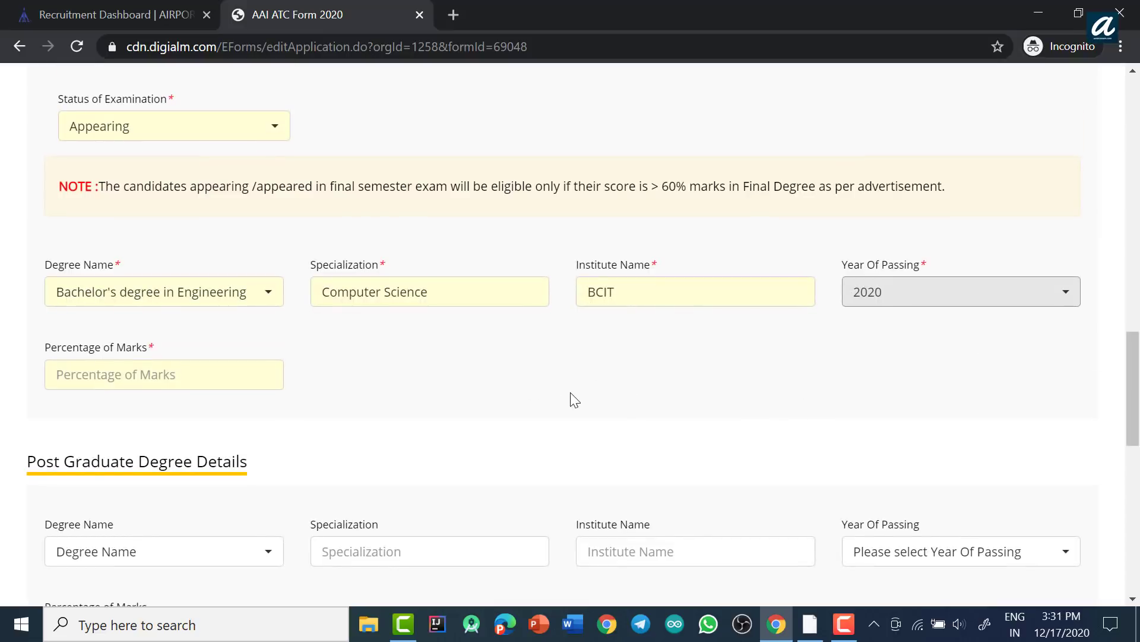
{"action": "left_click", "coordinate": [135, 374]}
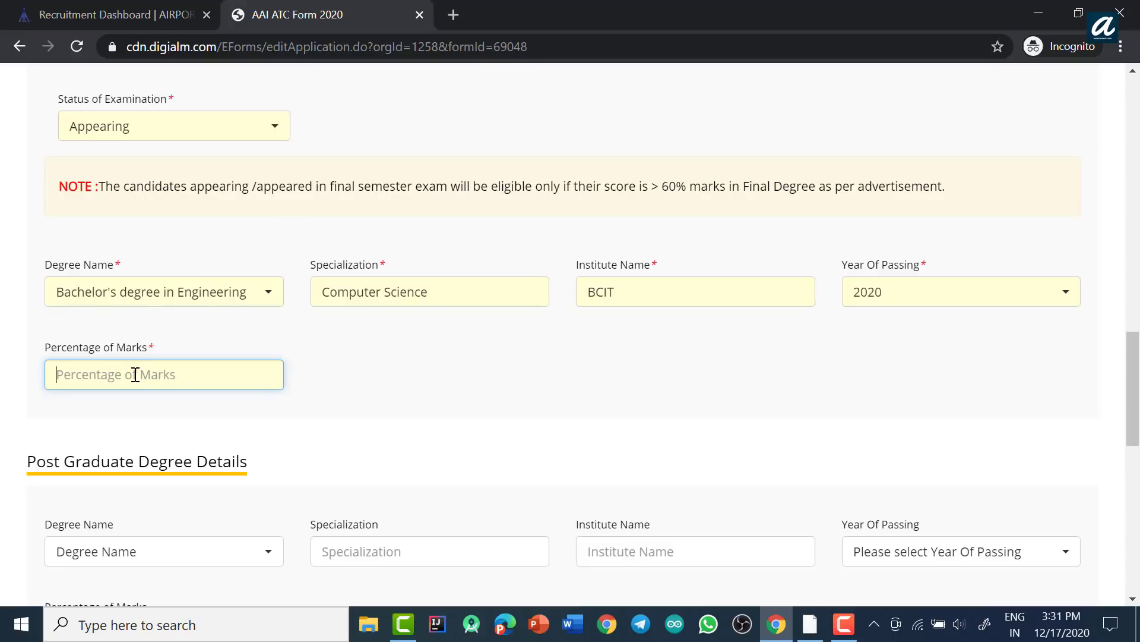
{"action": "type", "text": "68.00"}
Step: Change the graduate degree to Graduate in Science with specialization 'Physics Chemistry Maths'
{"action": "left_click", "coordinate": [220, 299]}
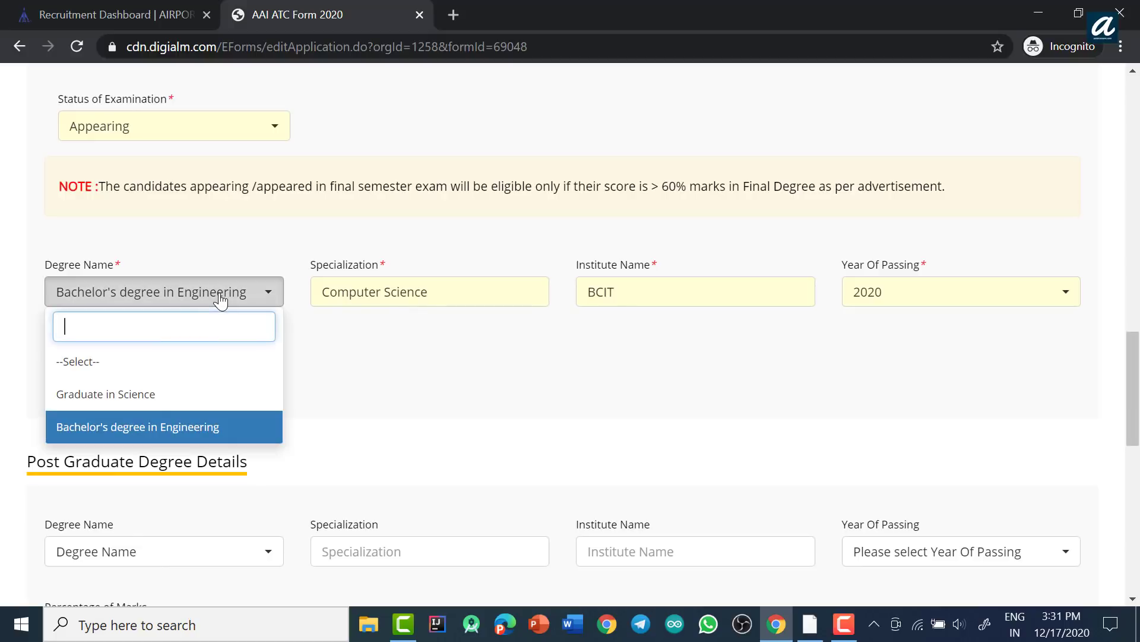
{"action": "left_click", "coordinate": [110, 397]}
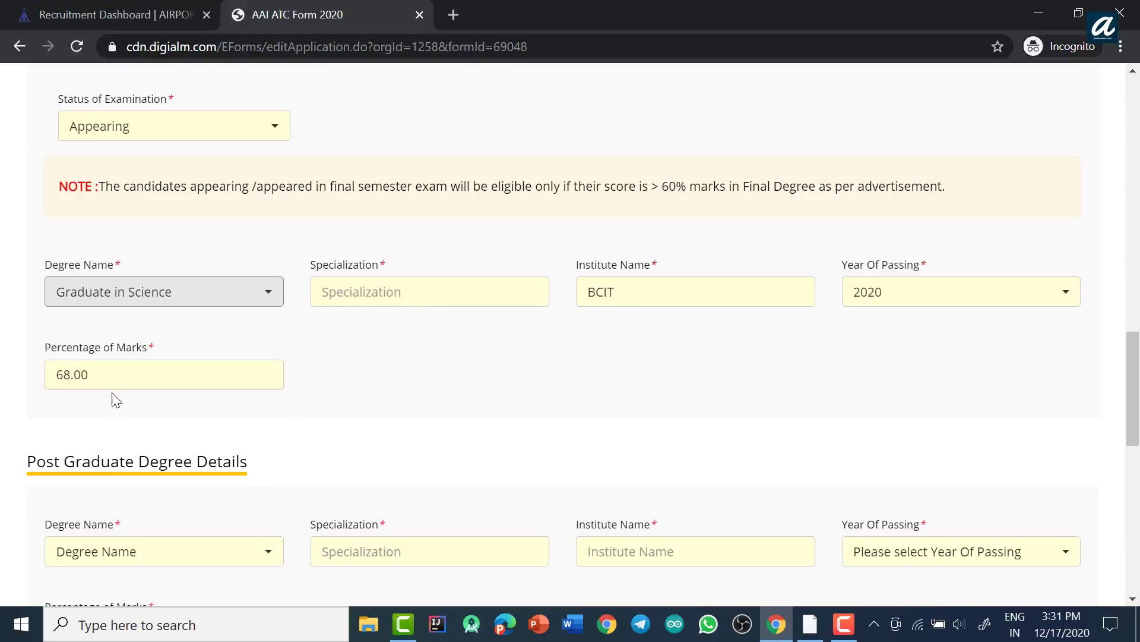
{"action": "left_click", "coordinate": [324, 292]}
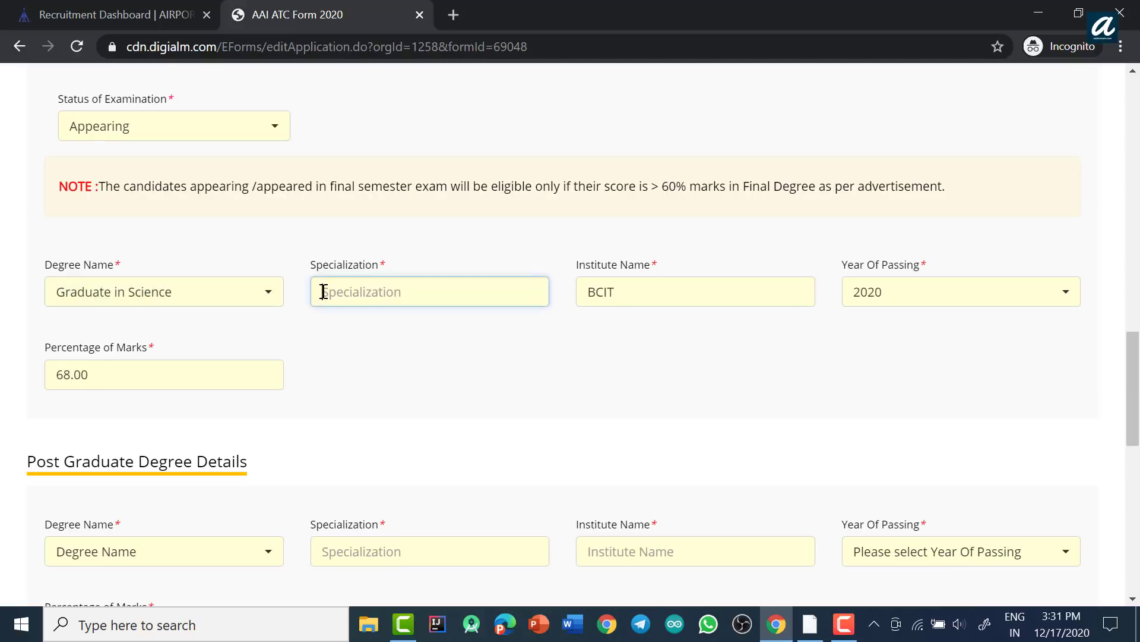
{"action": "type", "text": "Physics Chemistry Maths"}
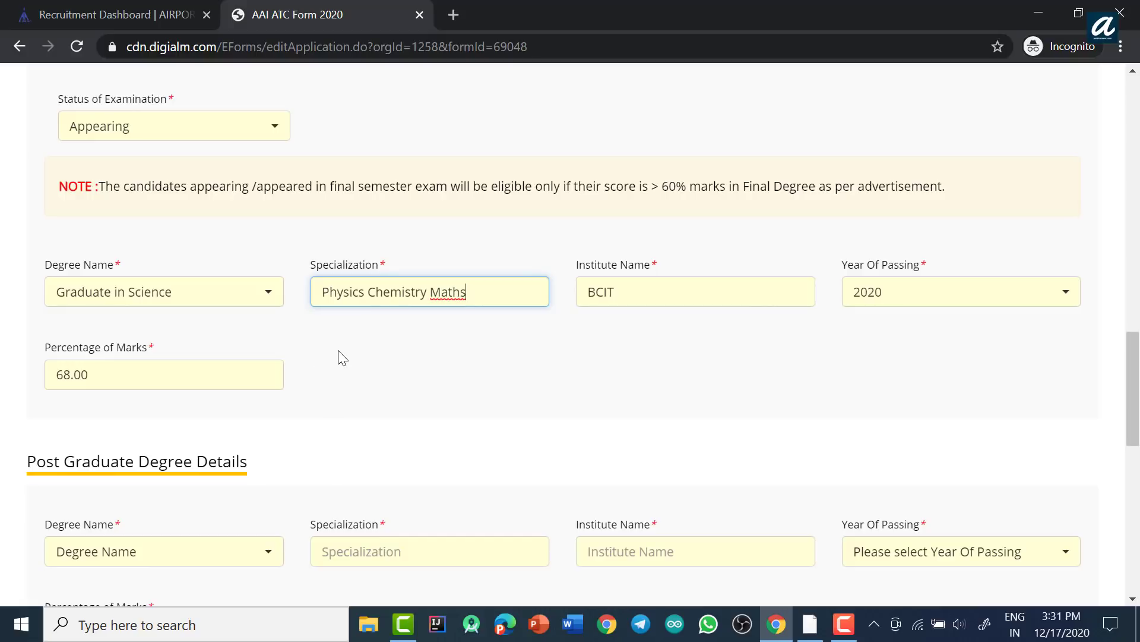
Step: Set examination status to Passed and revert the degree to Bachelor's degree in Engineering
{"action": "left_click", "coordinate": [232, 127]}
{"action": "left_click", "coordinate": [95, 263]}
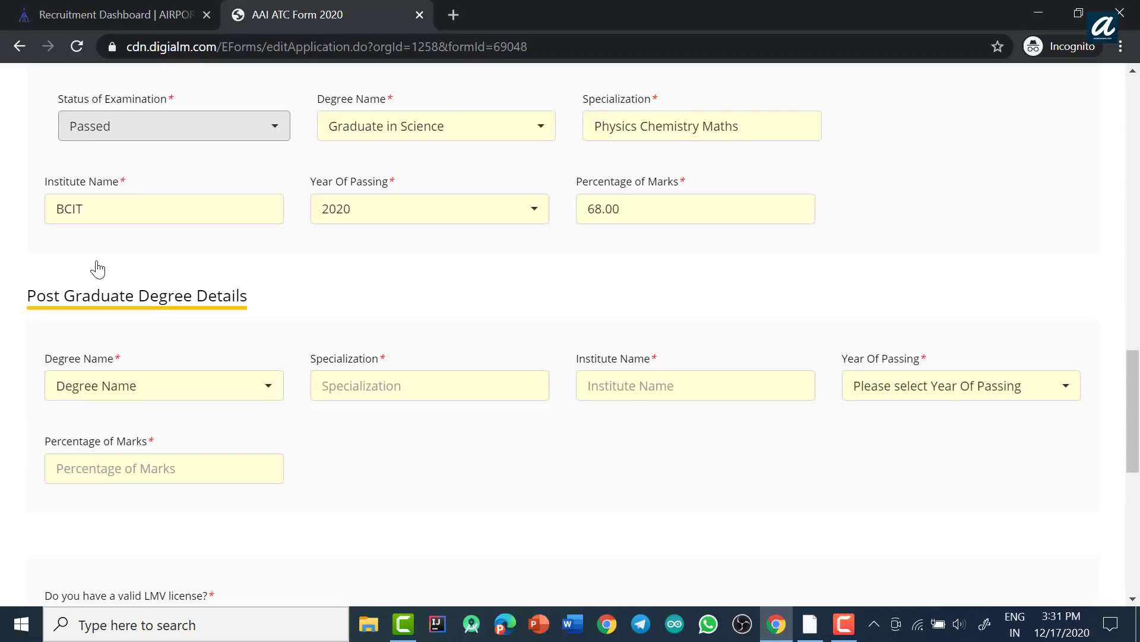
{"action": "scroll", "coordinate": [179, 285], "scroll_direction": "up", "scroll_amount": 1}
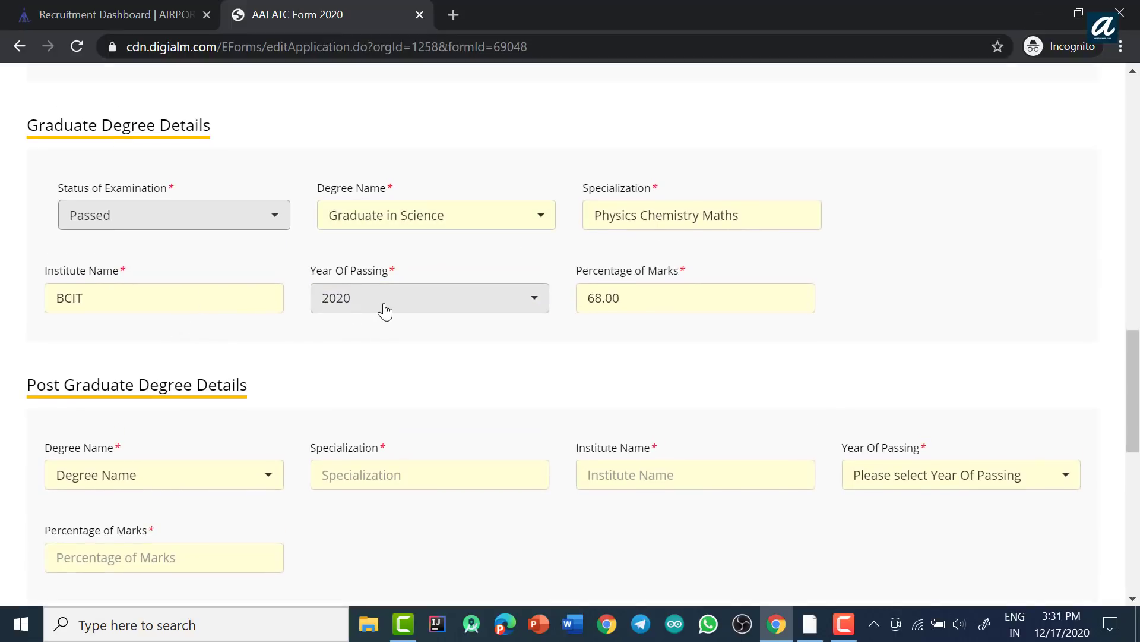
{"action": "left_click", "coordinate": [407, 220]}
{"action": "left_click", "coordinate": [385, 351]}
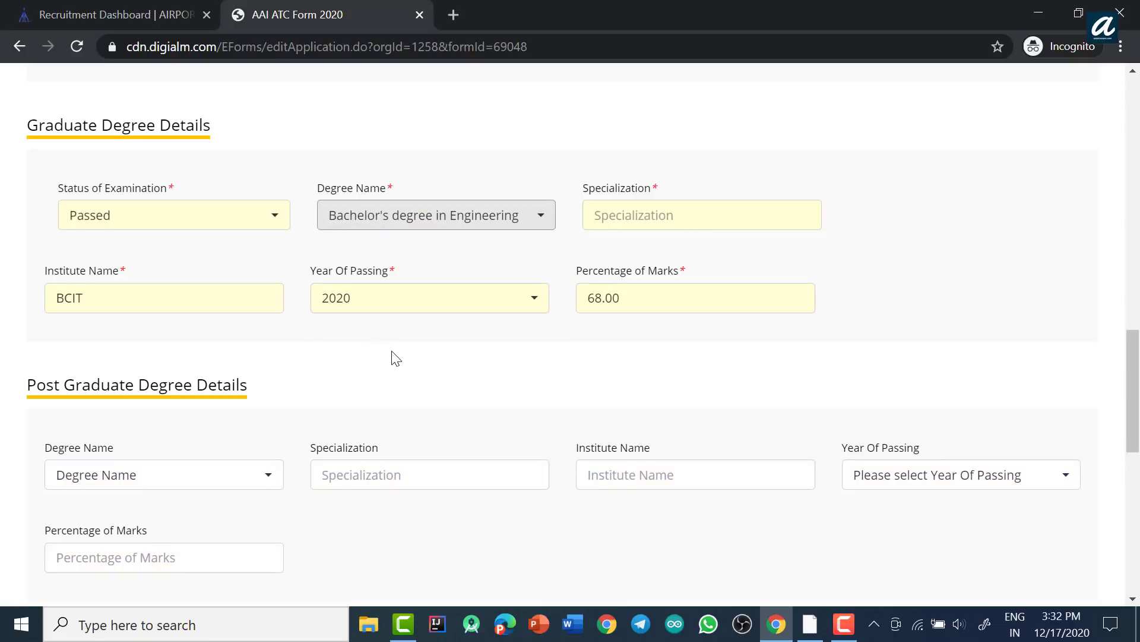
{"action": "scroll", "coordinate": [436, 374], "scroll_direction": "down", "scroll_amount": 1}
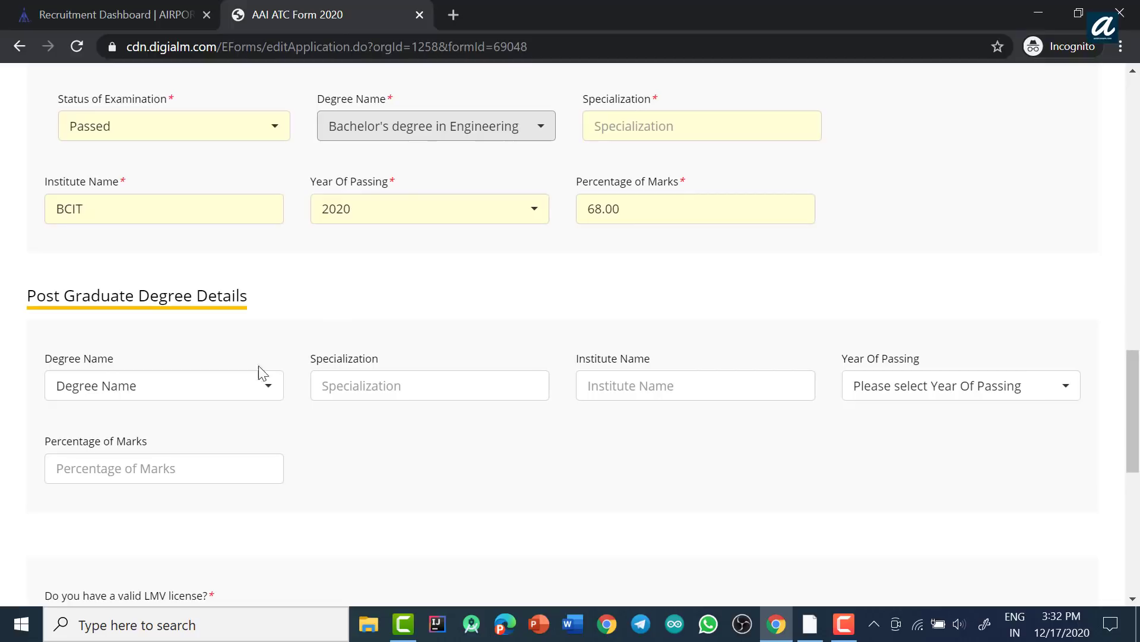
Step: Enter post-graduate degree MBA of 2 years duration, specialization Finance, institute BCIT
{"action": "left_click", "coordinate": [263, 384]}
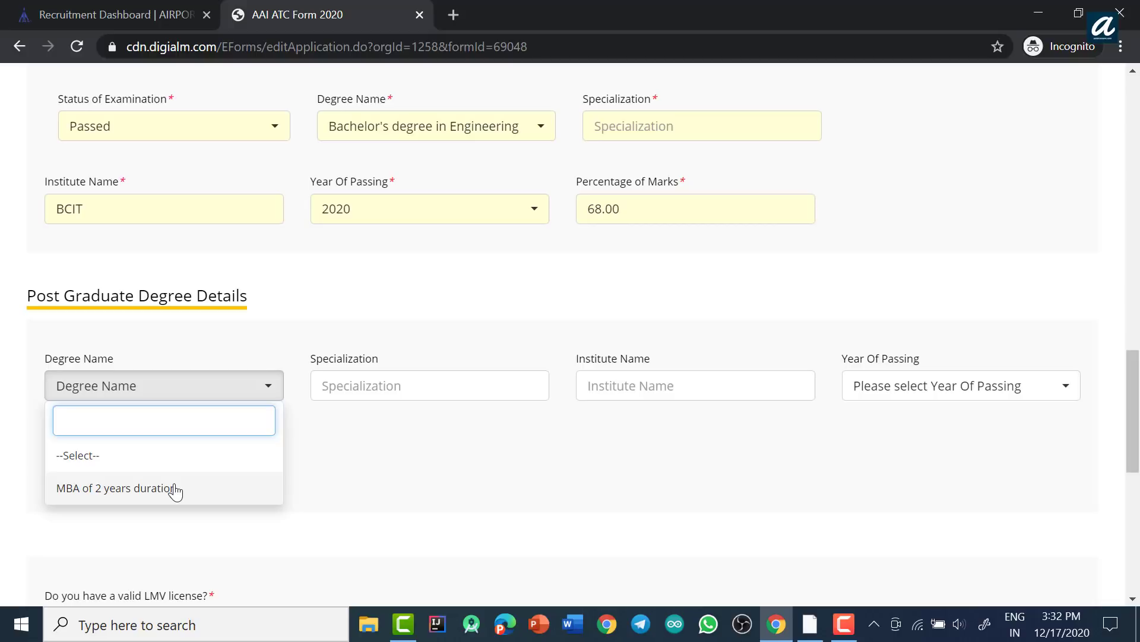
{"action": "left_click", "coordinate": [175, 489]}
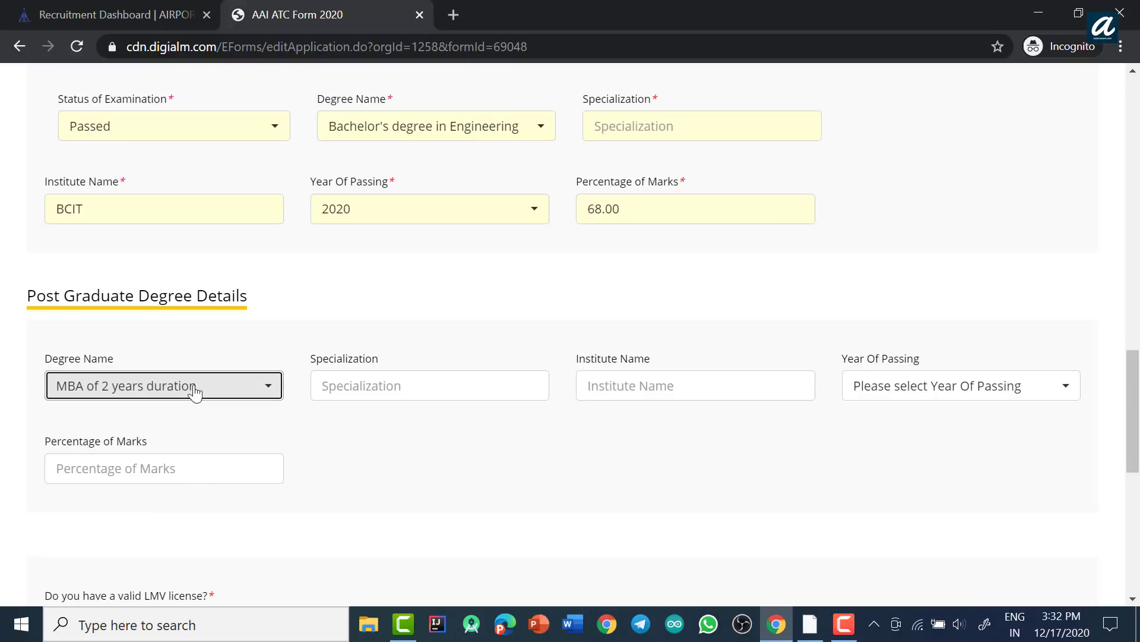
{"action": "left_click", "coordinate": [351, 385]}
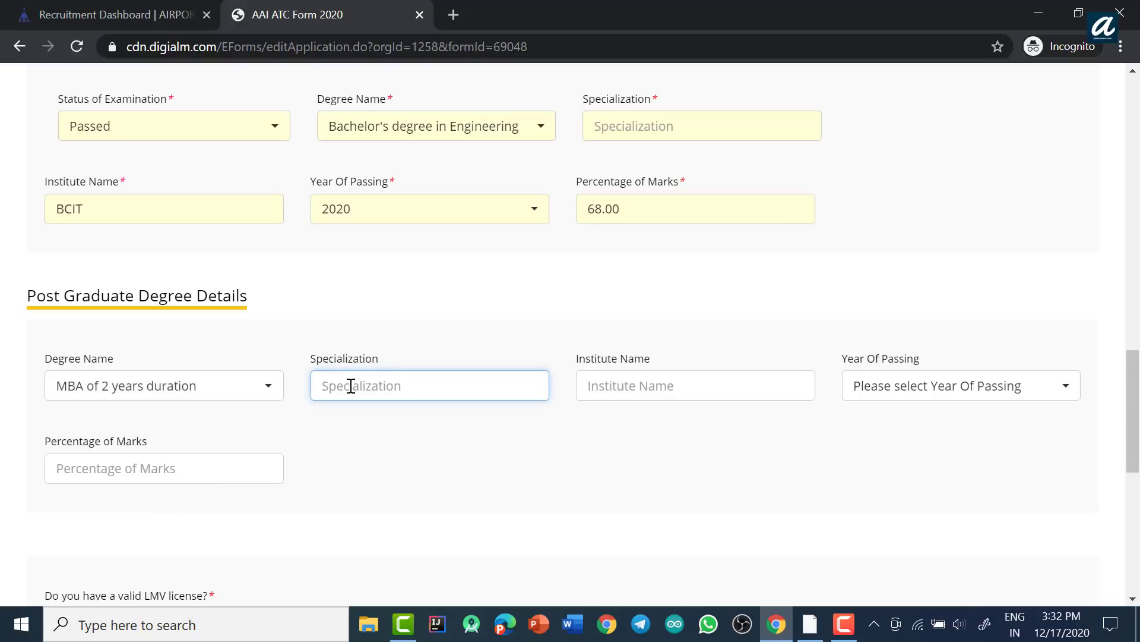
{"action": "type", "text": "Finance"}
{"action": "left_click", "coordinate": [693, 378]}
{"action": "type", "text": "BCIT"}
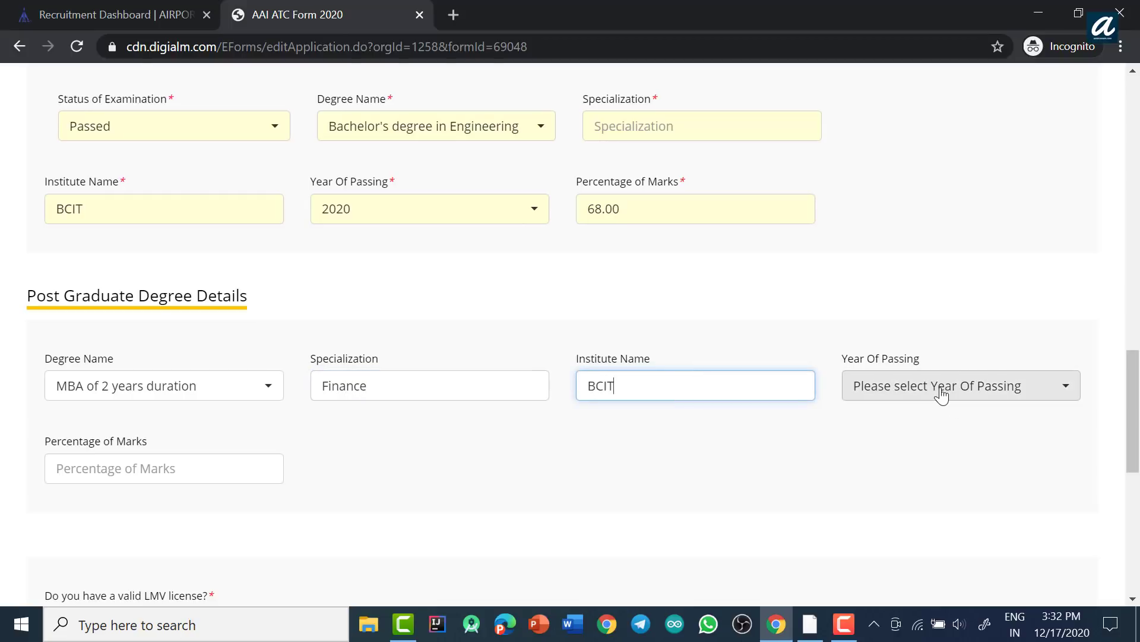
Step: Set the post-graduate passing year to 2020 and the graduation year to 2018
{"action": "left_click", "coordinate": [941, 392]}
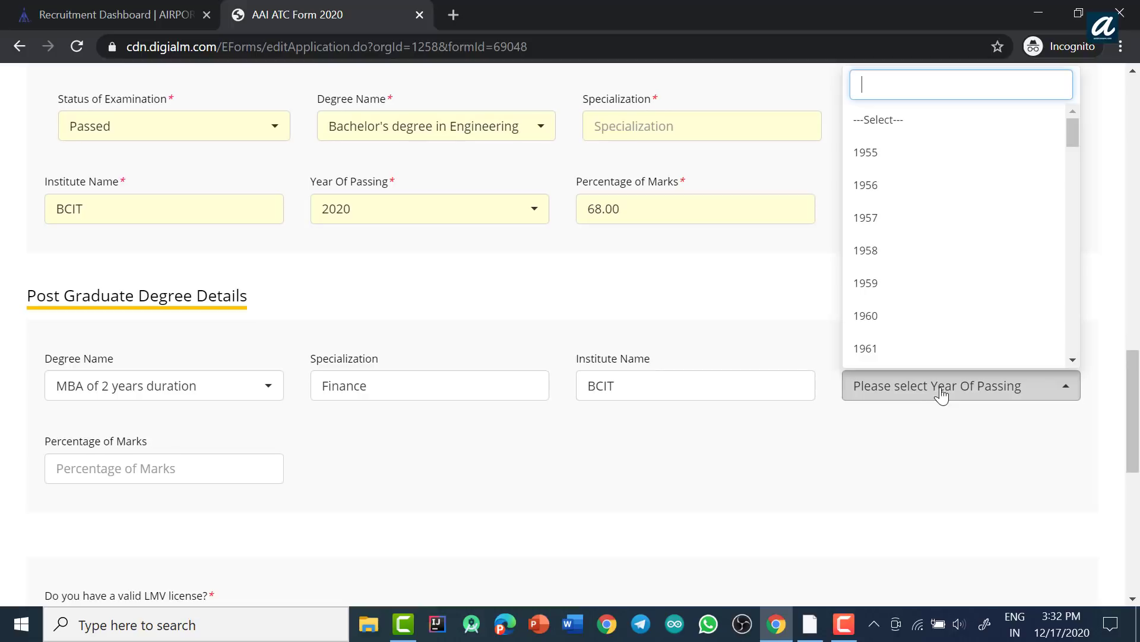
{"action": "scroll", "coordinate": [978, 254], "scroll_direction": "down", "scroll_amount": 20}
{"action": "scroll", "coordinate": [989, 305], "scroll_direction": "down", "scroll_amount": 10}
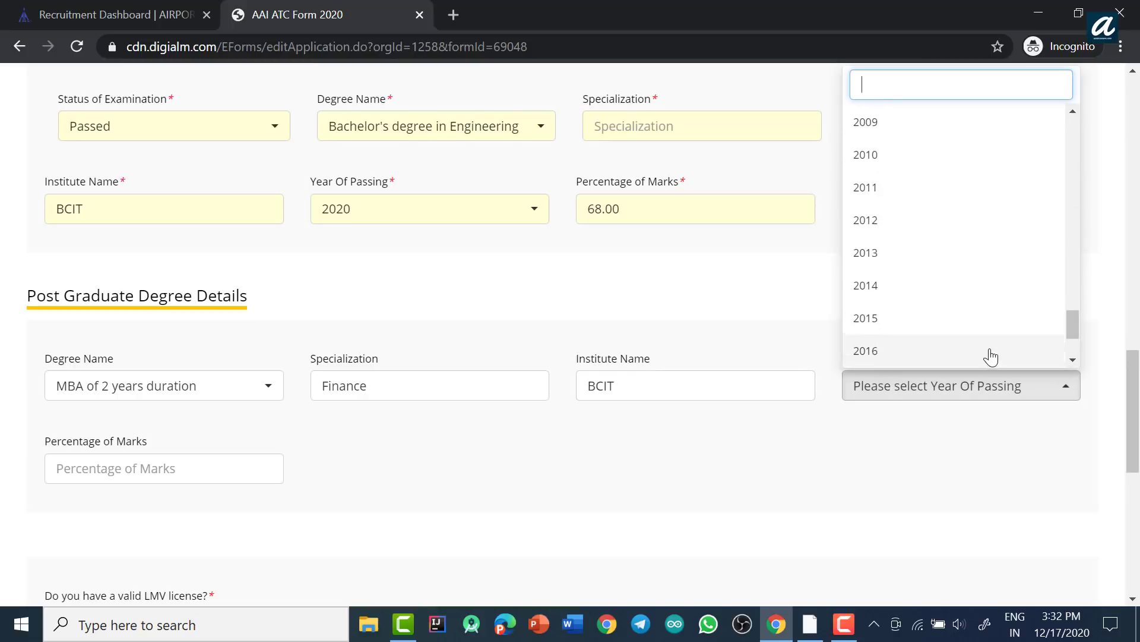
{"action": "left_click", "coordinate": [938, 356]}
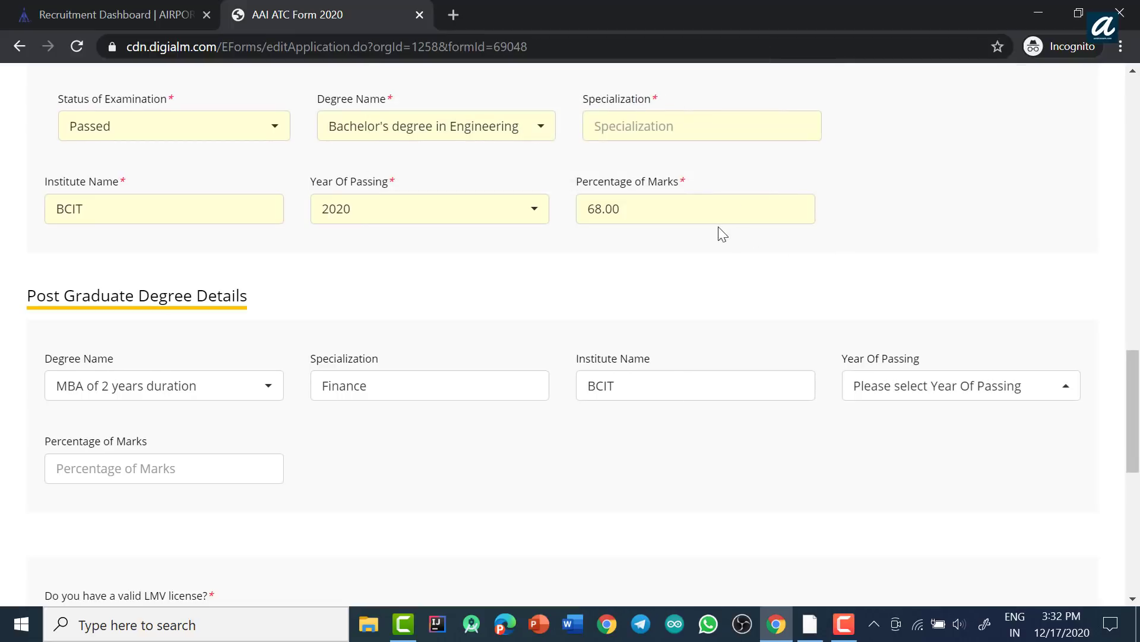
{"action": "scroll", "coordinate": [721, 234], "scroll_direction": "up", "scroll_amount": 1}
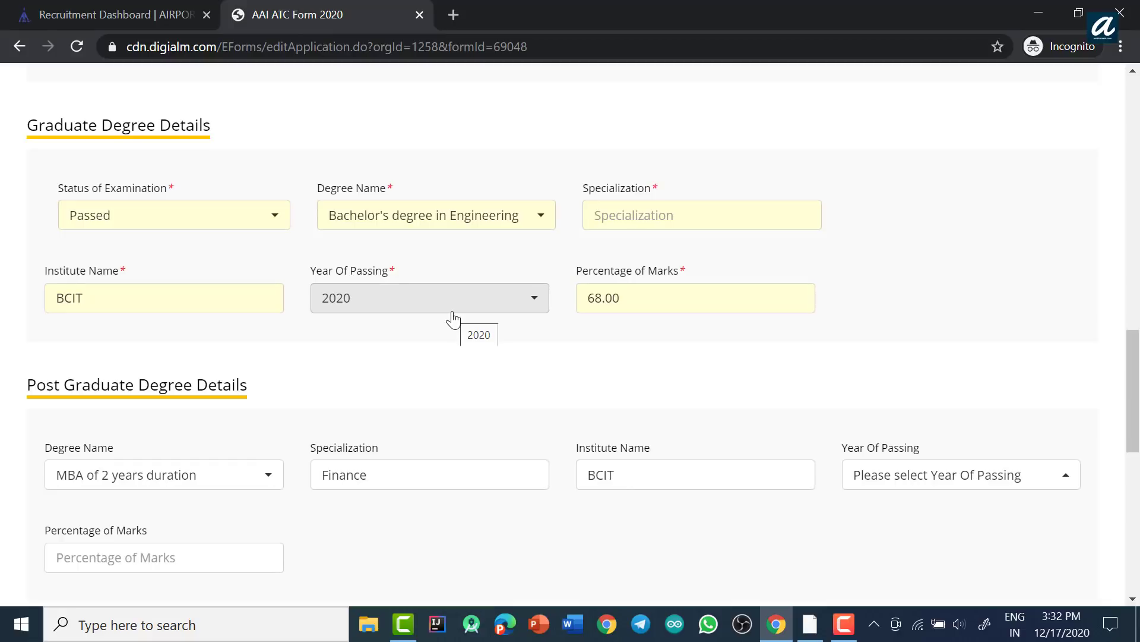
{"action": "left_click", "coordinate": [460, 309]}
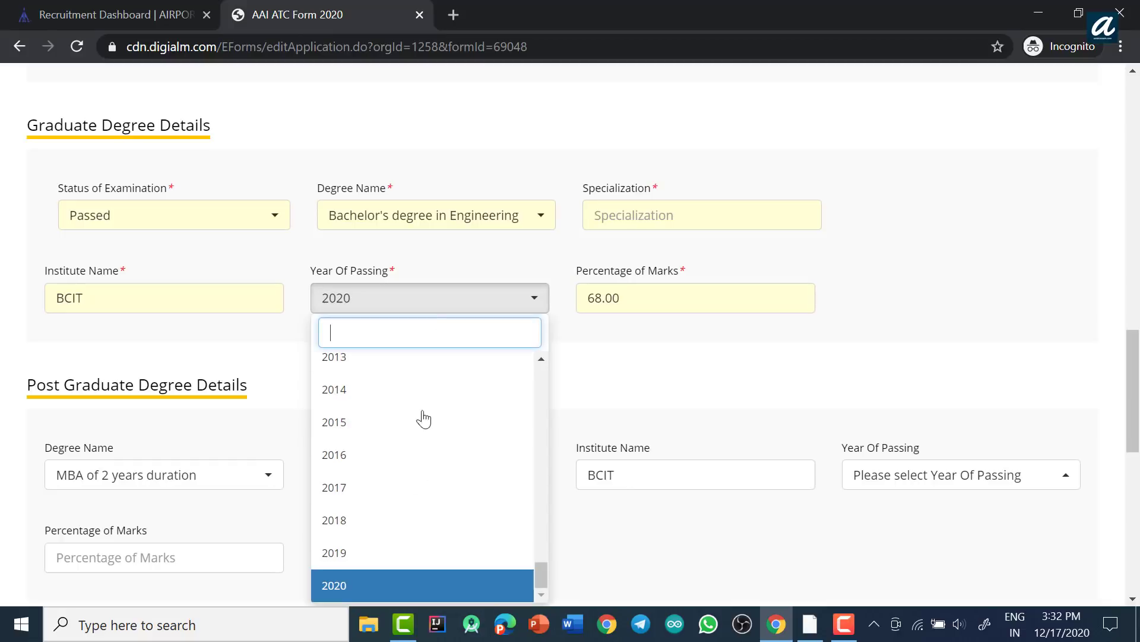
{"action": "left_click", "coordinate": [401, 495]}
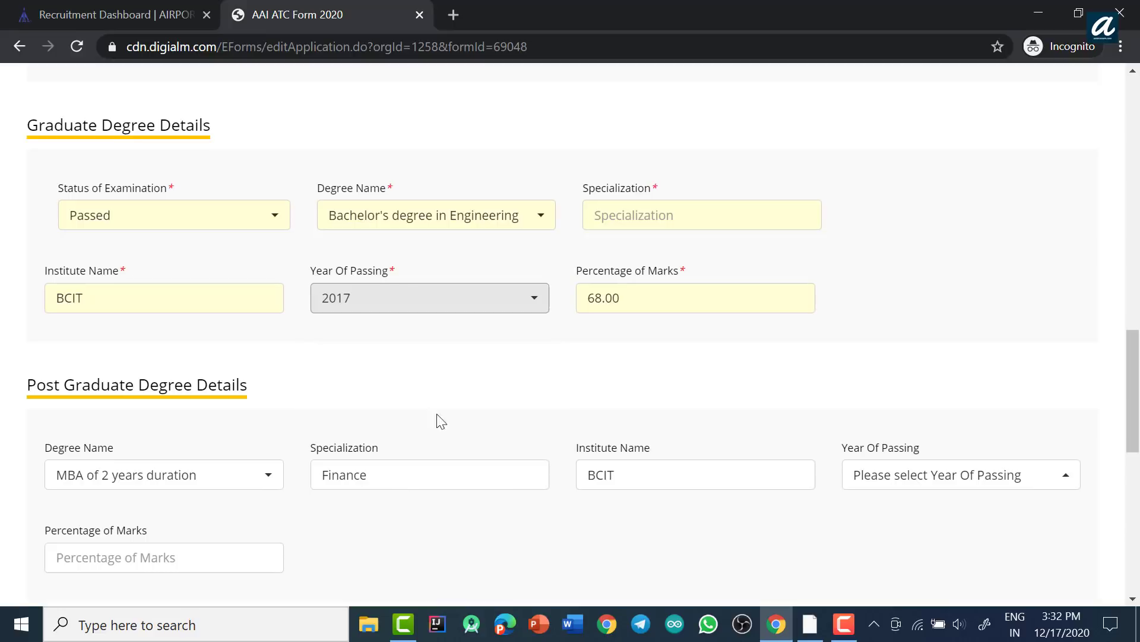
{"action": "left_click", "coordinate": [1014, 487]}
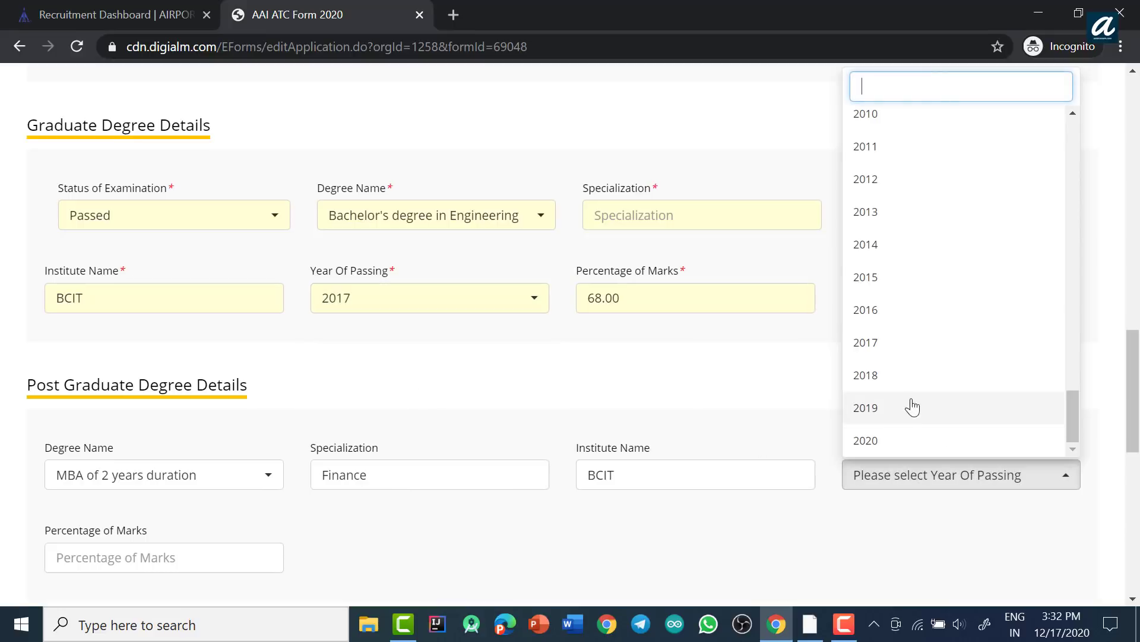
{"action": "left_click", "coordinate": [890, 443]}
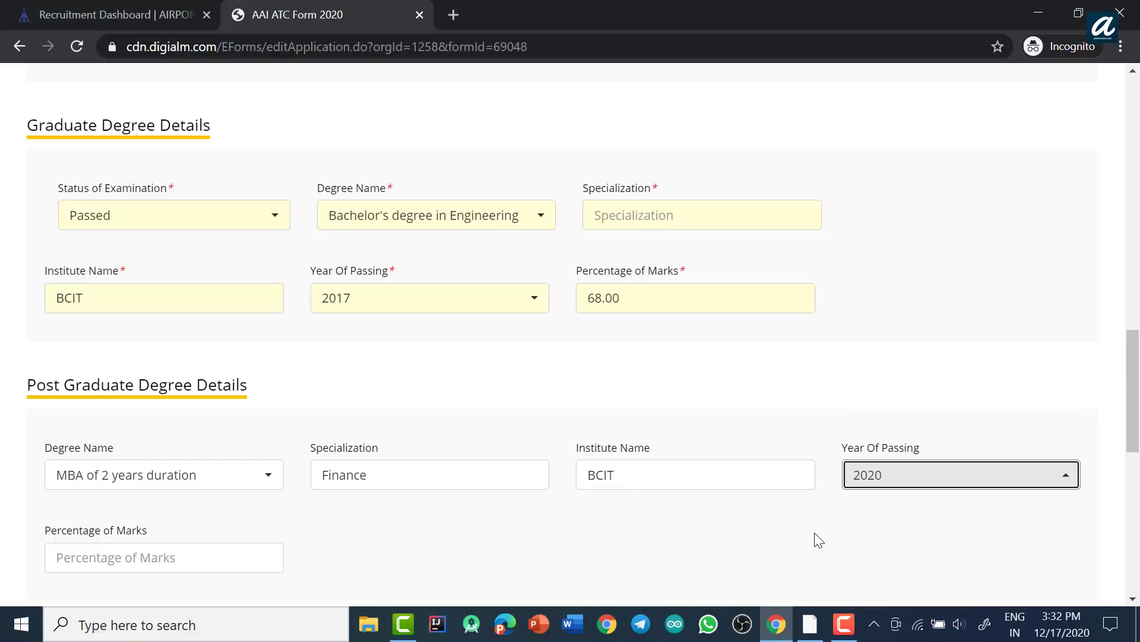
{"action": "left_click", "coordinate": [479, 310]}
{"action": "left_click", "coordinate": [354, 523]}
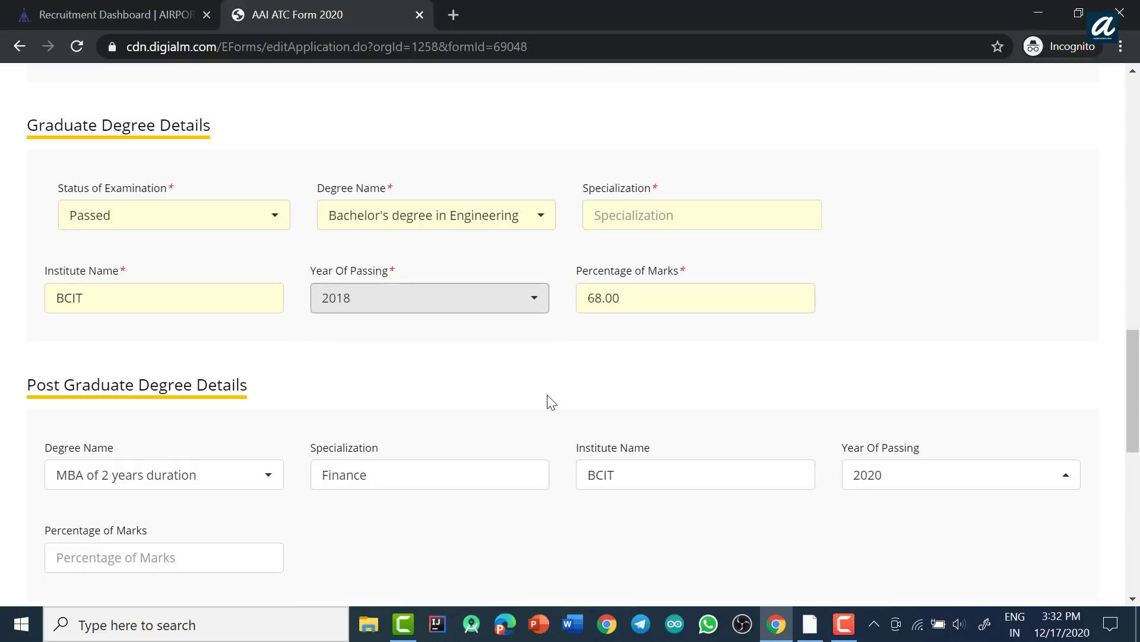
Step: Enter 67 as the post-graduate percentage of marks
{"action": "scroll", "coordinate": [564, 397], "scroll_direction": "down", "scroll_amount": 1}
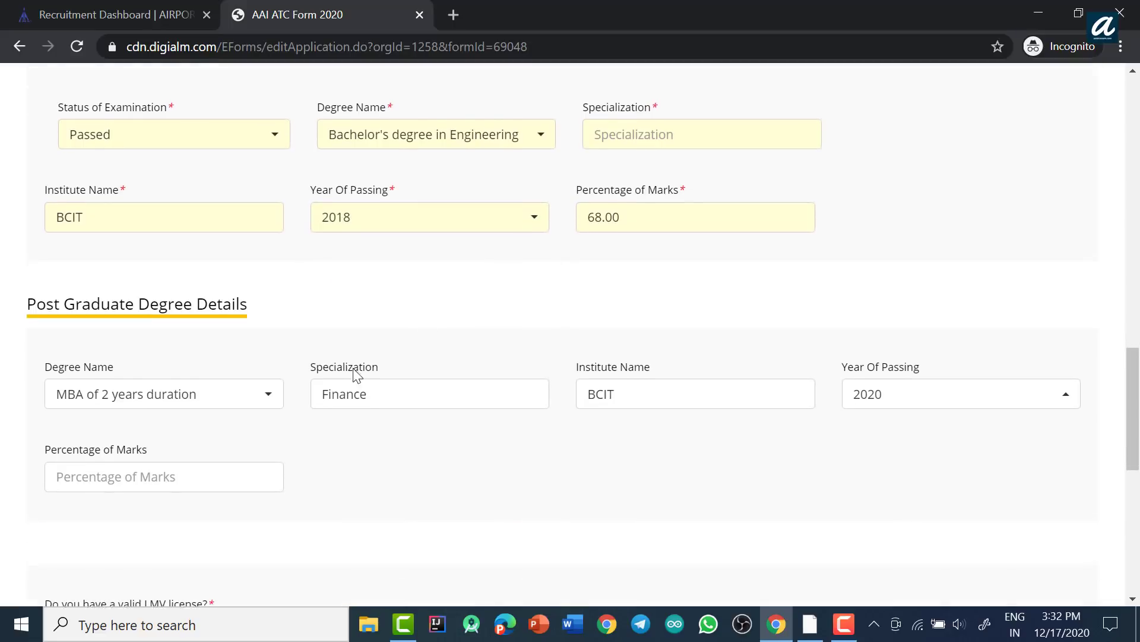
{"action": "left_click", "coordinate": [113, 465]}
{"action": "type", "text": "67"}
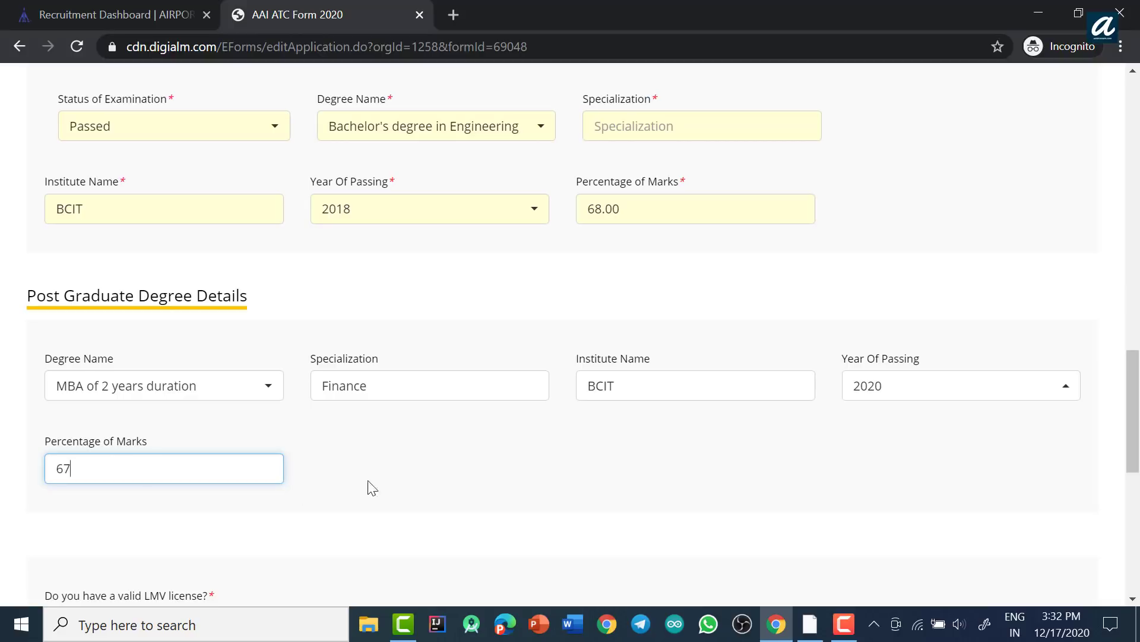
{"action": "left_click", "coordinate": [542, 456]}
{"action": "scroll", "coordinate": [882, 462], "scroll_direction": "down", "scroll_amount": 5}
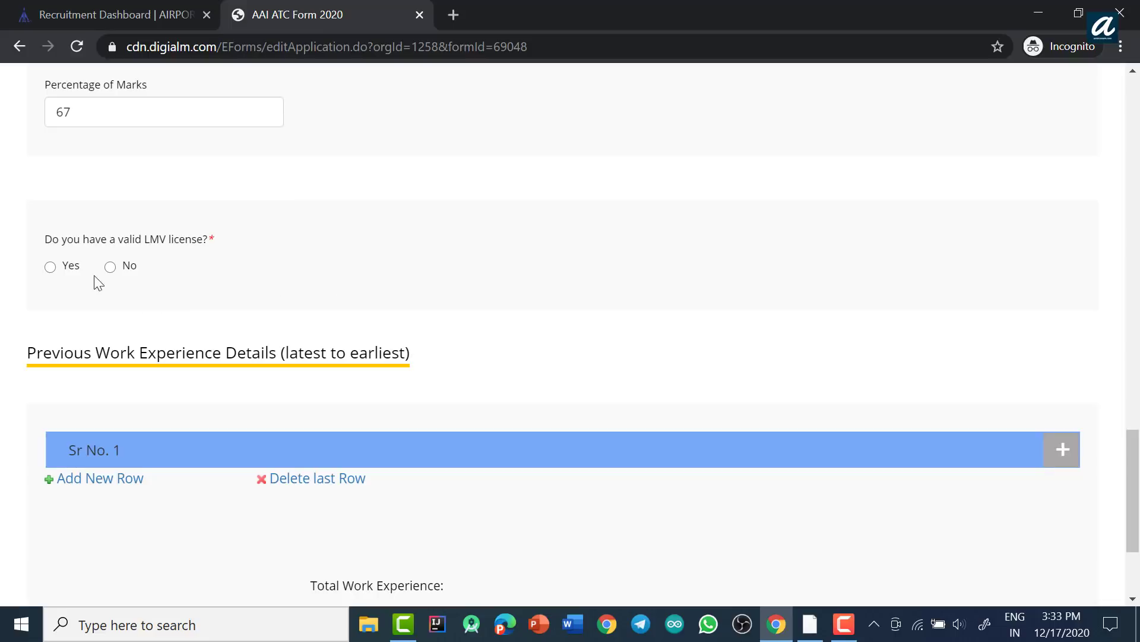
{"action": "left_click", "coordinate": [110, 267]}
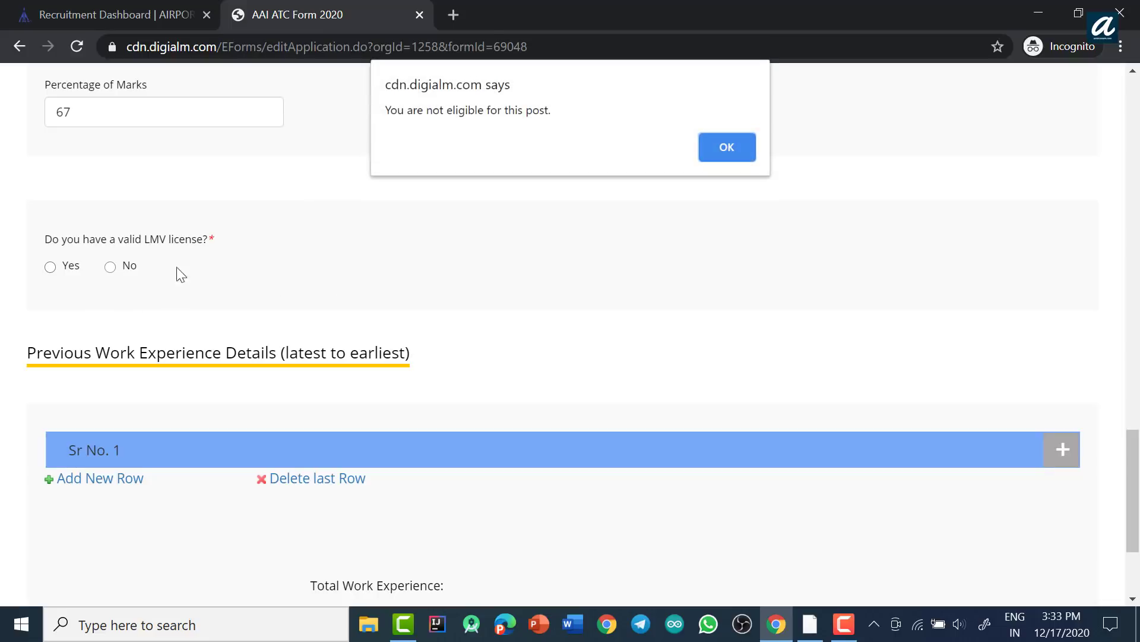
{"action": "left_click_drag", "start_coordinate": [387, 110], "coordinate": [552, 110]}
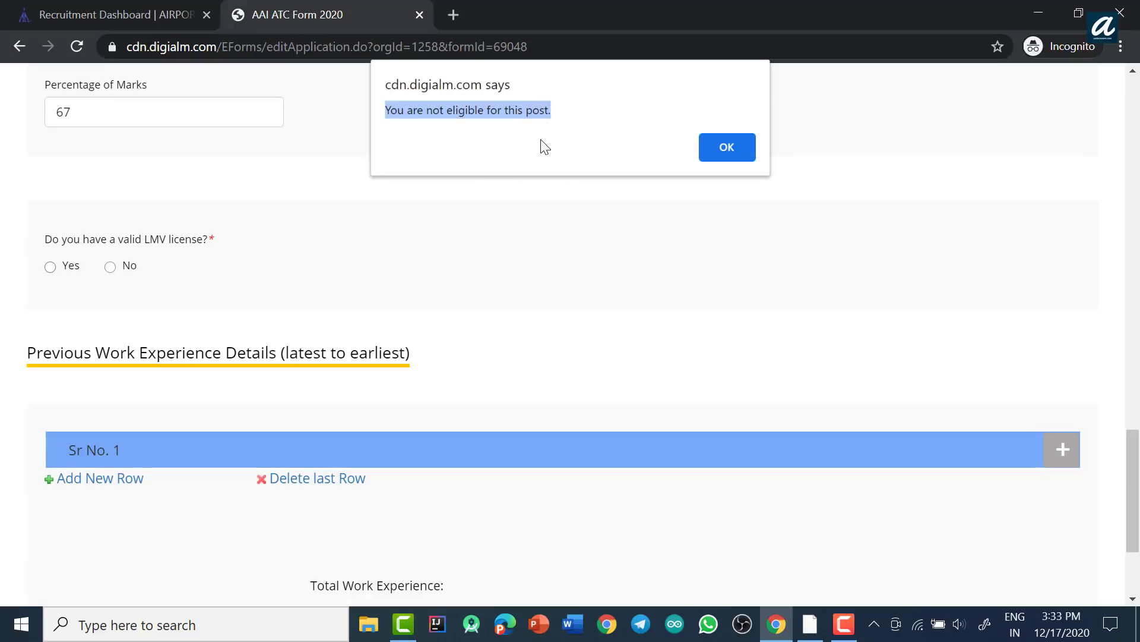
{"action": "left_click", "coordinate": [722, 150]}
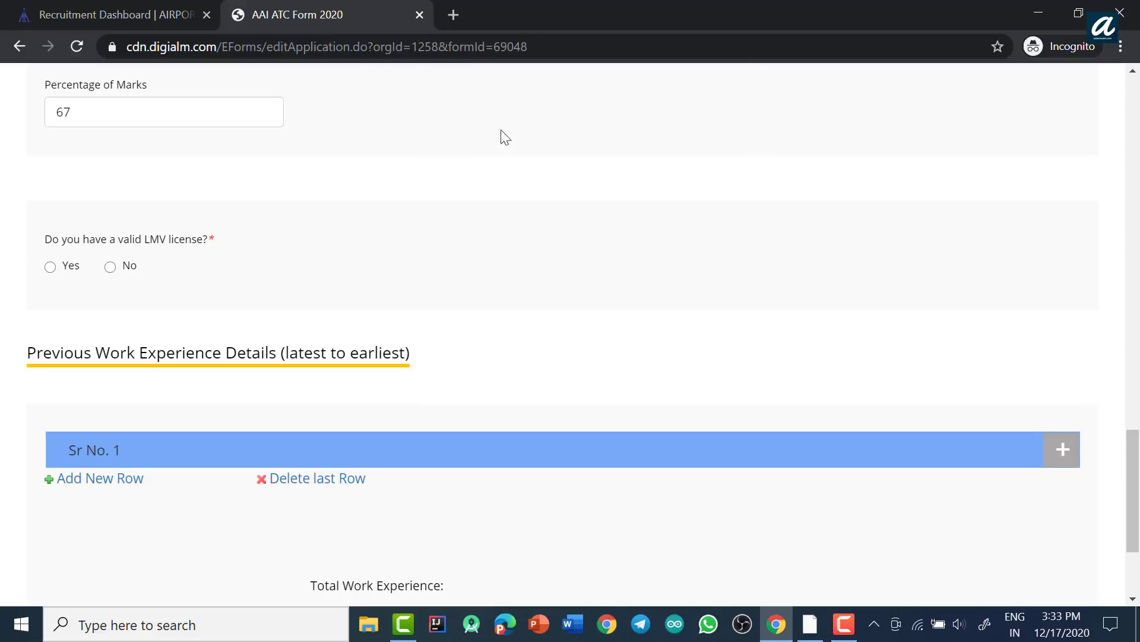
Step: Answer Yes to holding a valid LMV licence and focus the licence number box
{"action": "left_click", "coordinate": [51, 267]}
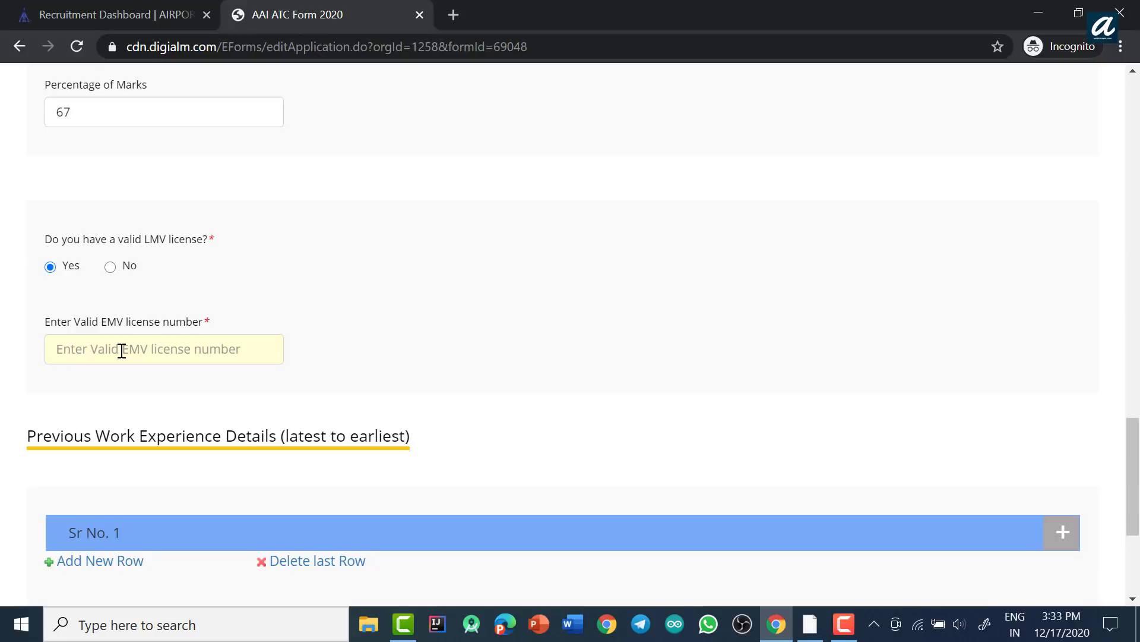
{"action": "left_click", "coordinate": [121, 351]}
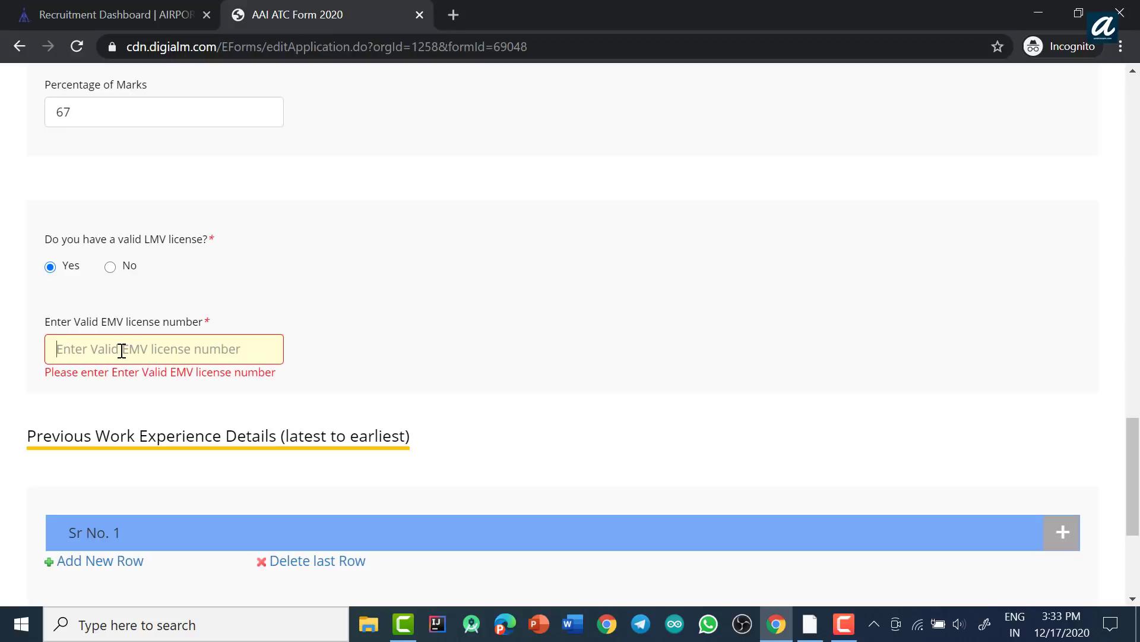
{"action": "left_click", "coordinate": [121, 350]}
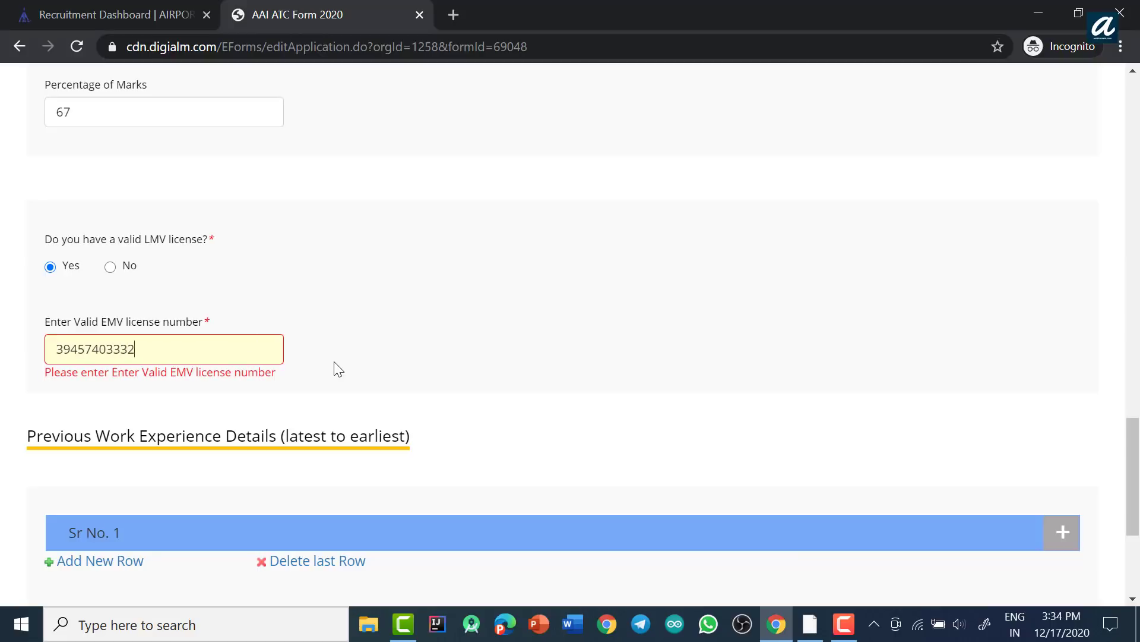
Step: Enter the LMV licence number in the required licence field
{"action": "left_click", "coordinate": [334, 362]}
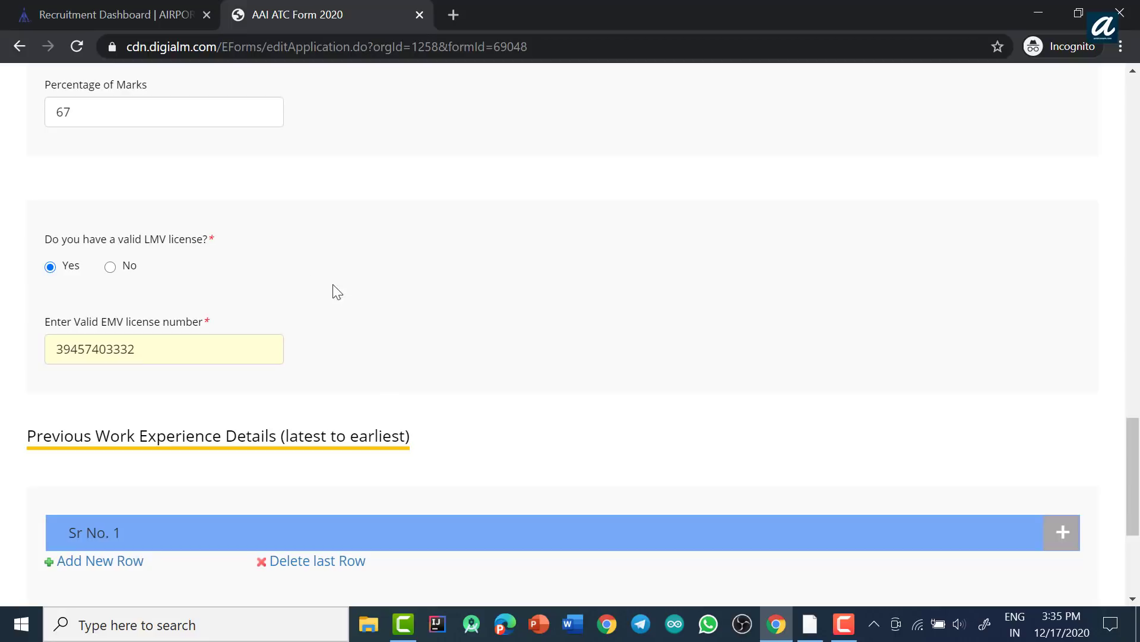
{"action": "scroll", "coordinate": [379, 297], "scroll_direction": "up", "scroll_amount": 7}
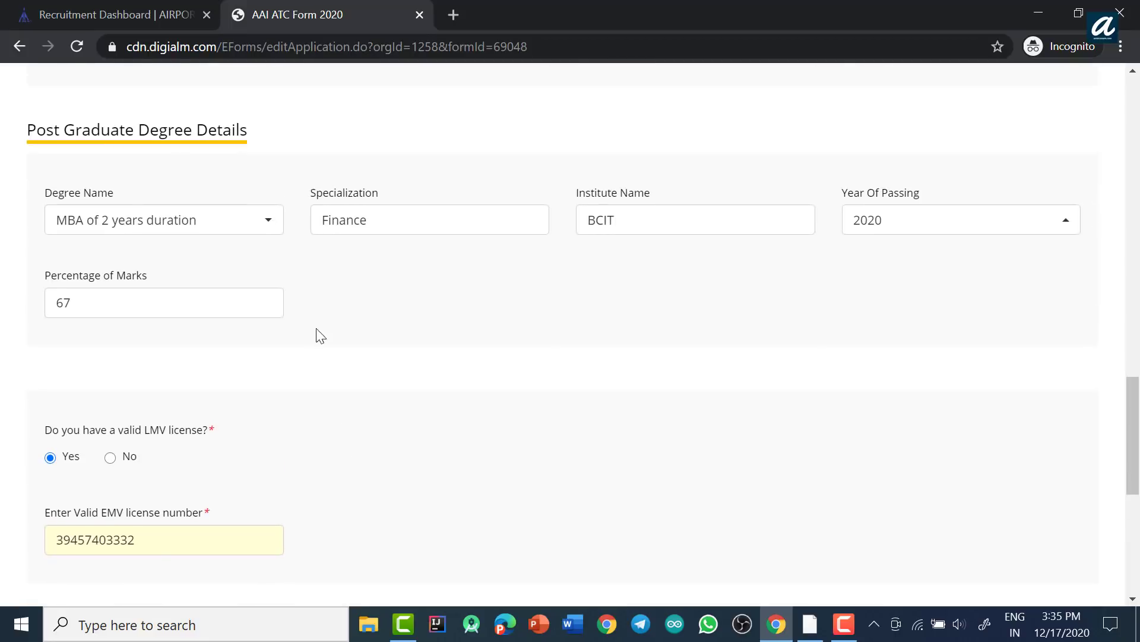
{"action": "scroll", "coordinate": [356, 309], "scroll_direction": "up", "scroll_amount": 4}
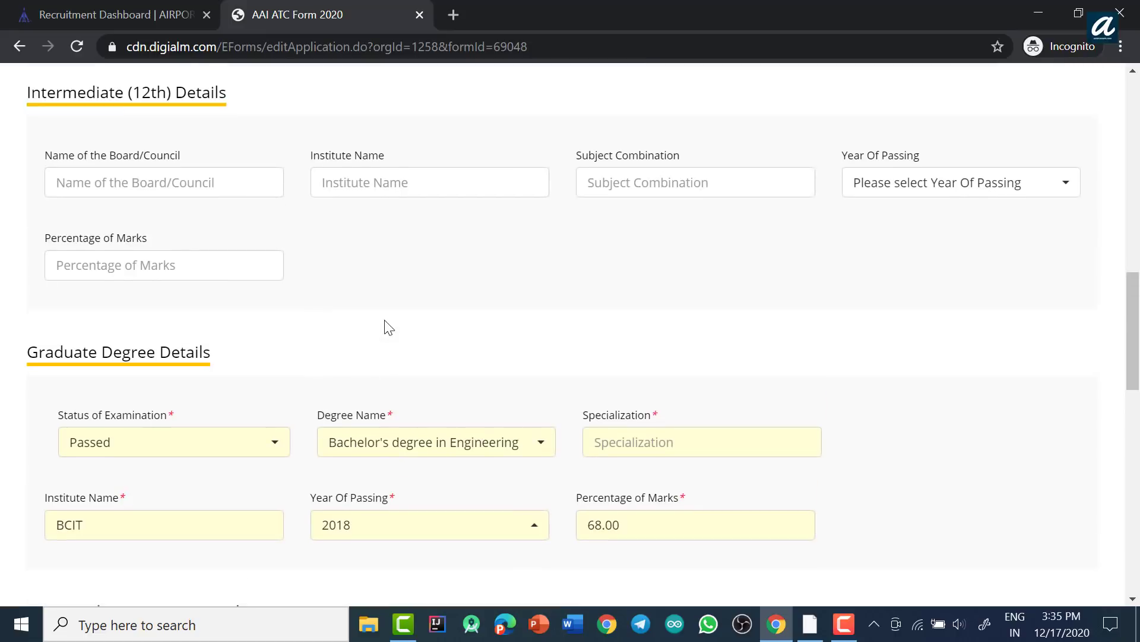
{"action": "scroll", "coordinate": [410, 297], "scroll_direction": "down", "scroll_amount": 4}
{"action": "scroll", "coordinate": [418, 269], "scroll_direction": "down", "scroll_amount": 2}
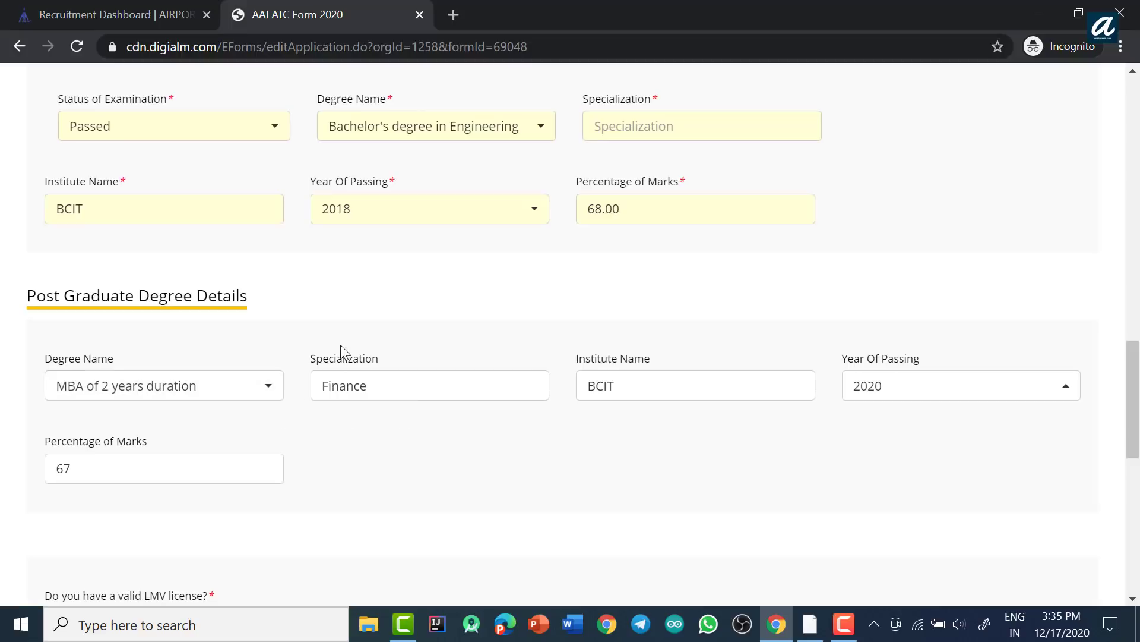
{"action": "left_click", "coordinate": [476, 132]}
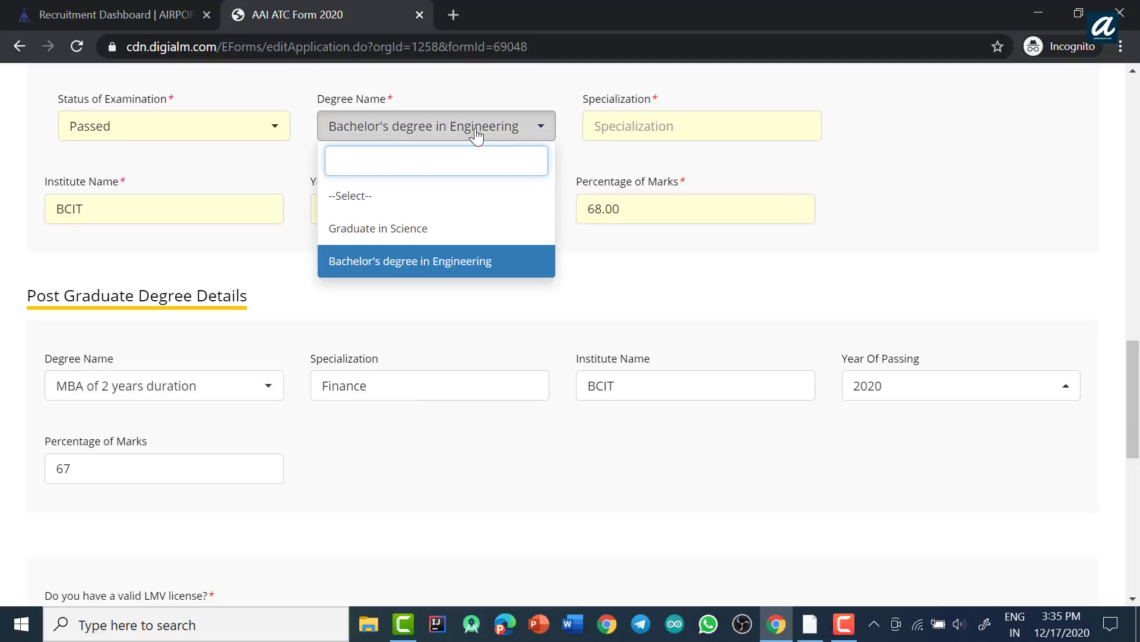
{"action": "left_click", "coordinate": [426, 320]}
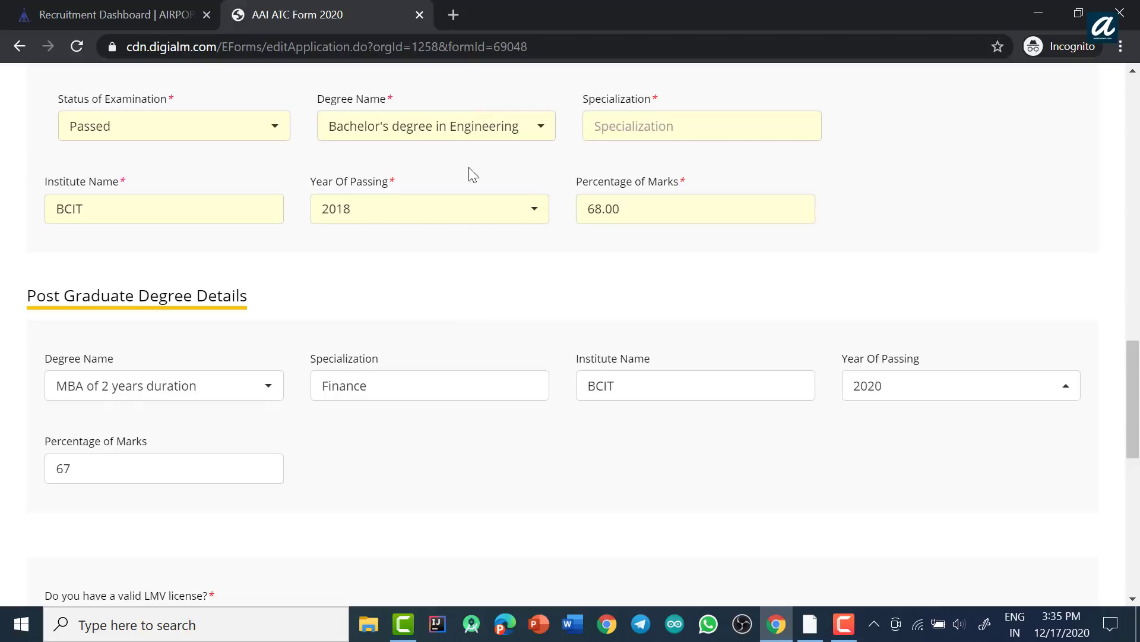
{"action": "left_click", "coordinate": [440, 131]}
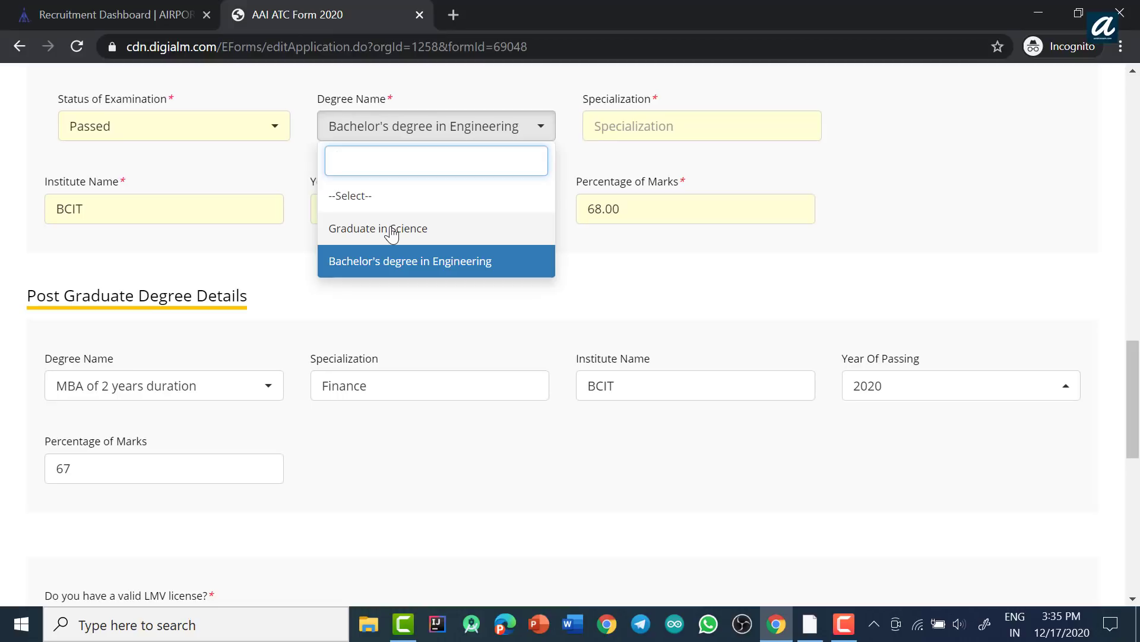
{"action": "left_click", "coordinate": [392, 229]}
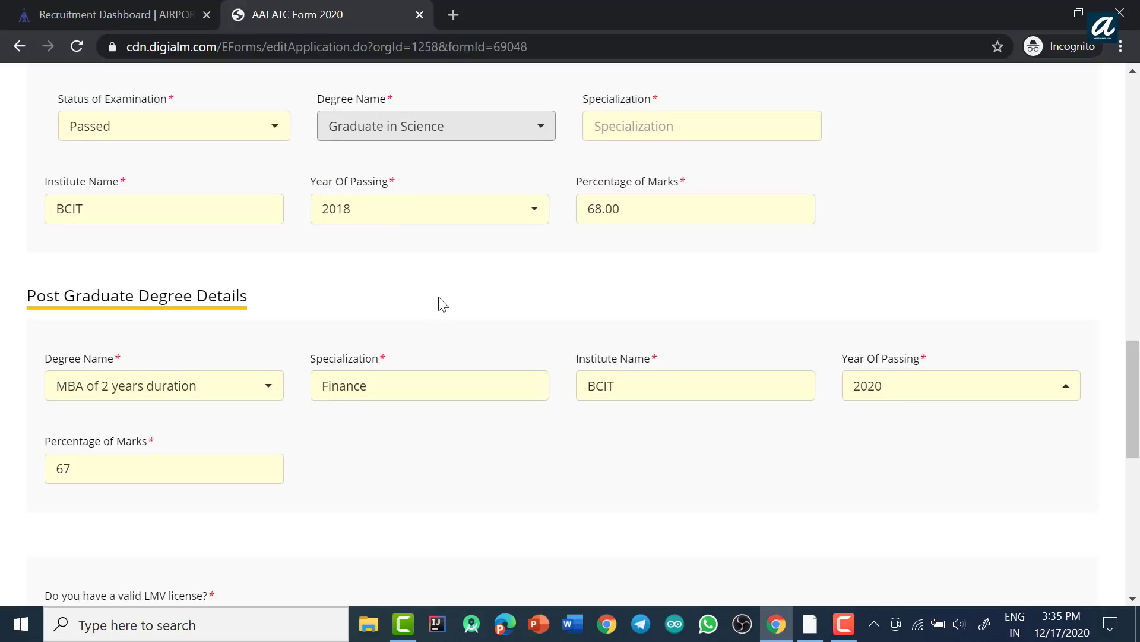
{"action": "left_click", "coordinate": [474, 135]}
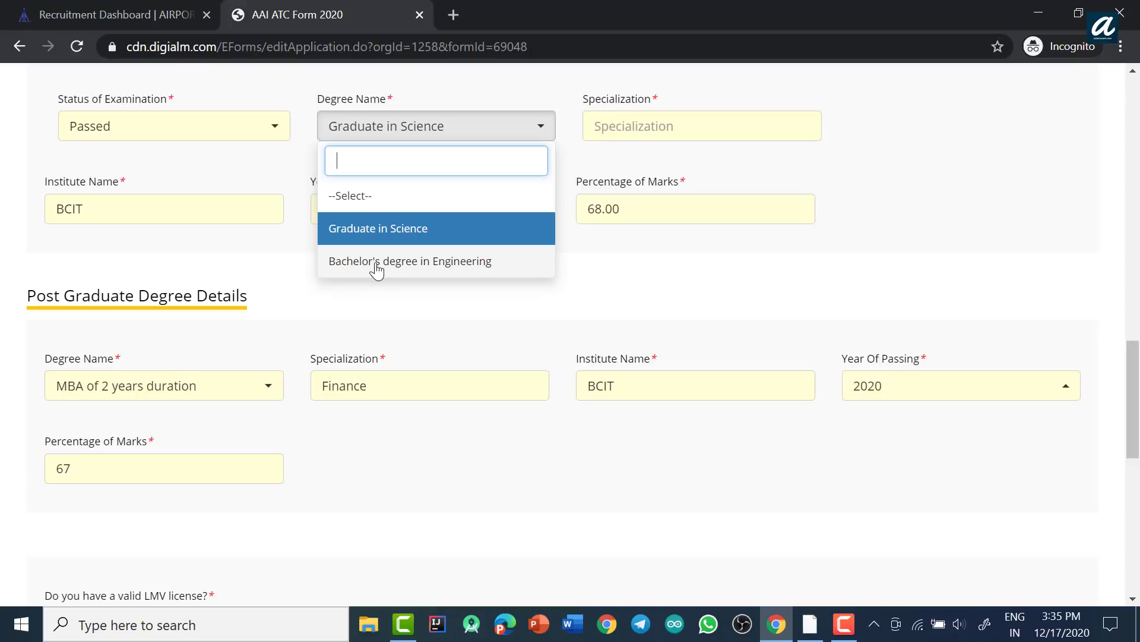
{"action": "left_click", "coordinate": [376, 265]}
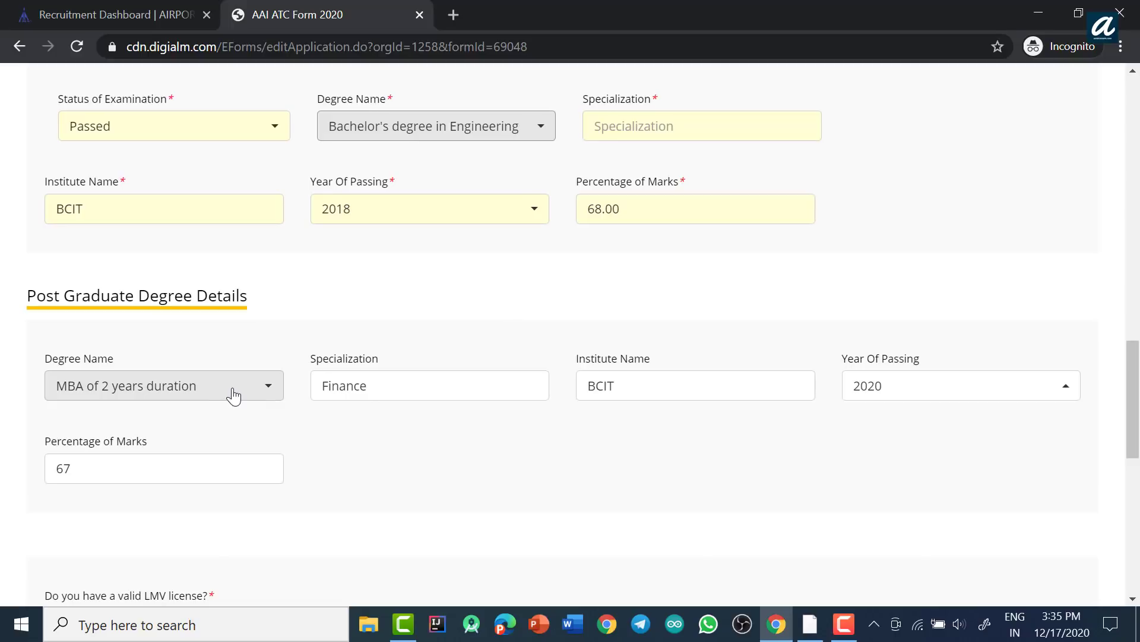
Step: Reset the post-graduate degree to --Select-- and delete the institute name BCIT
{"action": "scroll", "coordinate": [622, 446], "scroll_direction": "down", "scroll_amount": 5}
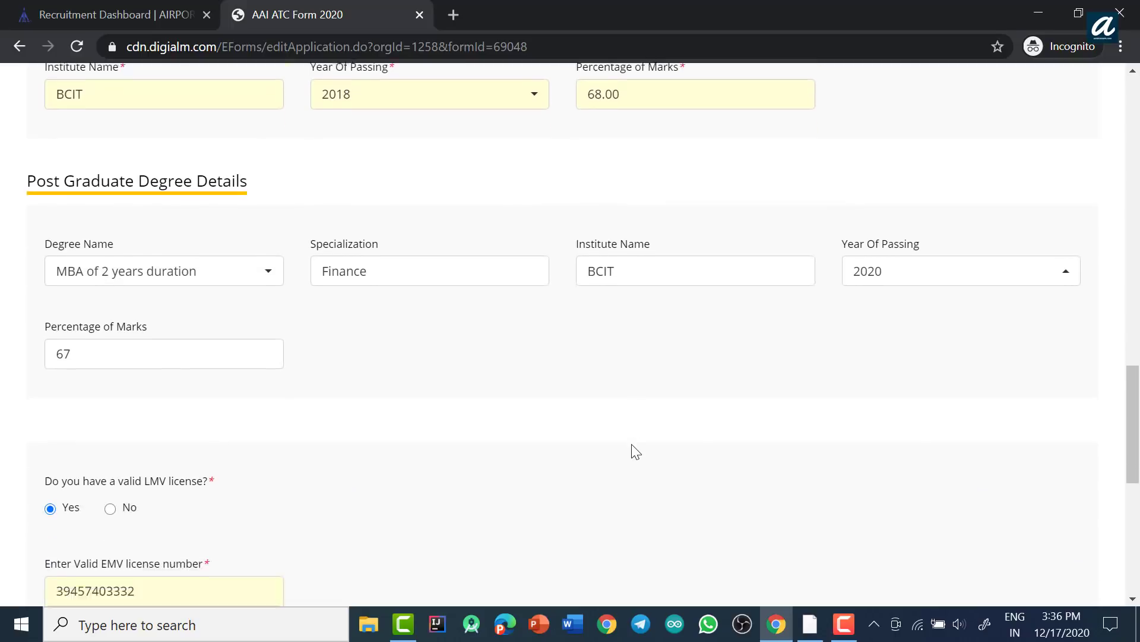
{"action": "scroll", "coordinate": [622, 449], "scroll_direction": "up", "scroll_amount": 2}
{"action": "scroll", "coordinate": [622, 450], "scroll_direction": "up", "scroll_amount": 1}
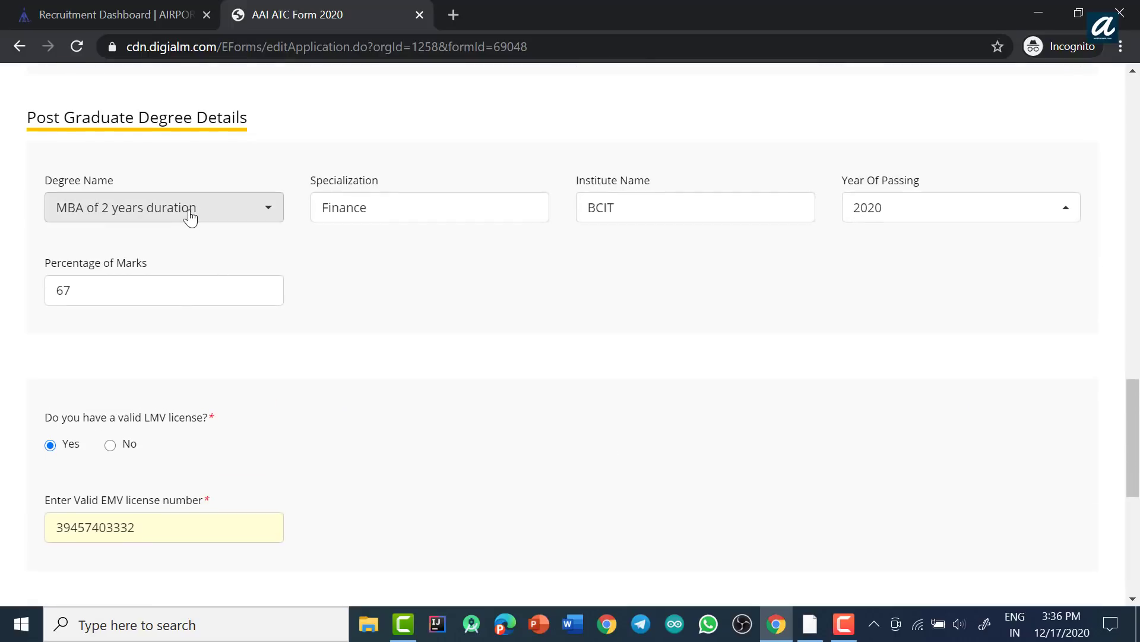
{"action": "left_click", "coordinate": [187, 215]}
{"action": "left_click", "coordinate": [83, 285]}
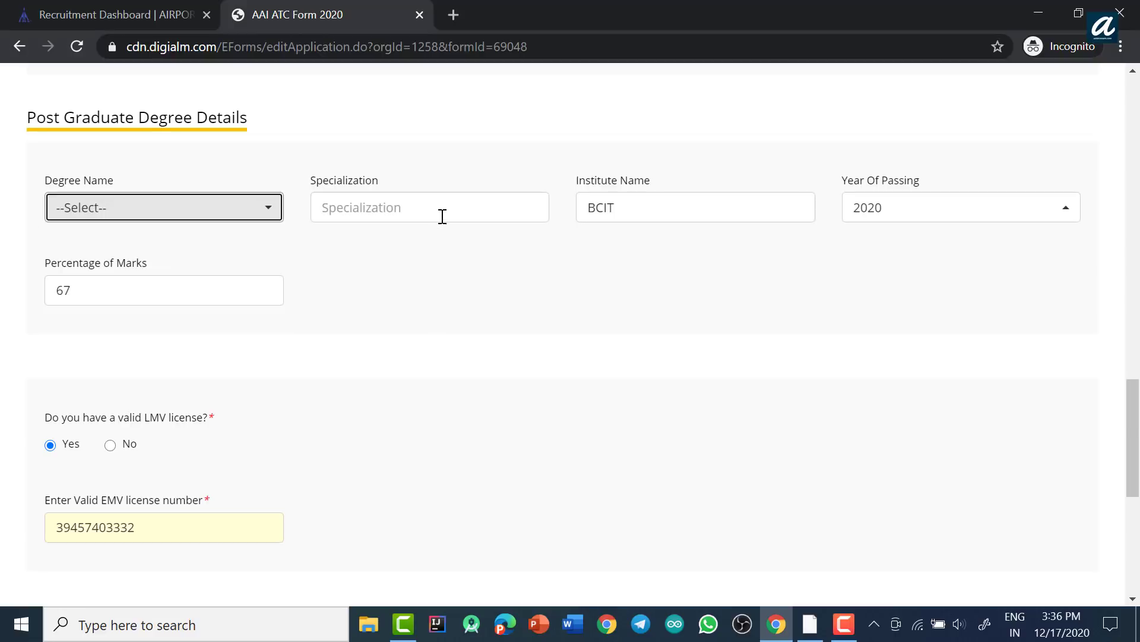
{"action": "left_click", "coordinate": [660, 212]}
{"action": "left_click_drag", "start_coordinate": [608, 211], "coordinate": [568, 216]}
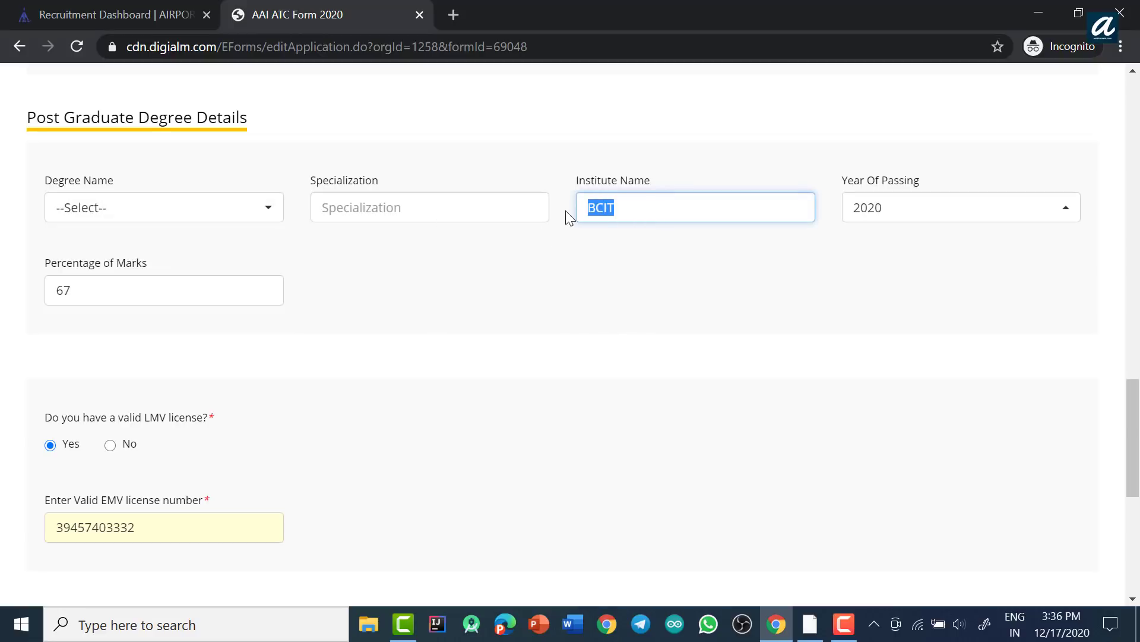
{"action": "key", "text": "BackSpace"}
Step: Delete the post-graduate percentage 67 and dismiss the invalid marks warning, leaving year 2020
{"action": "left_click", "coordinate": [934, 204]}
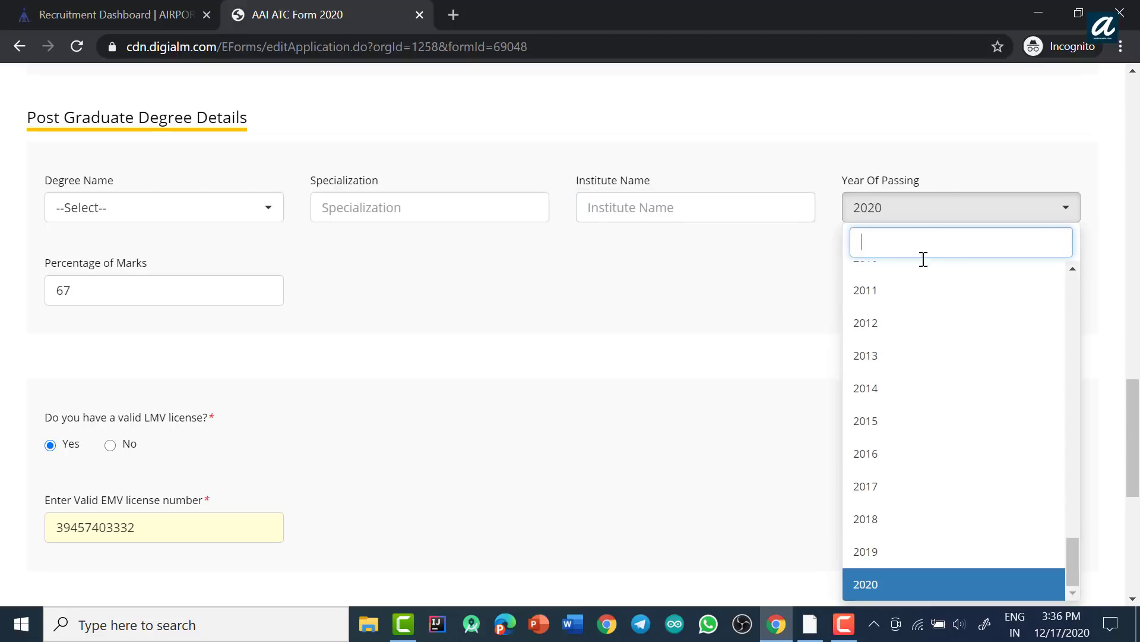
{"action": "left_click", "coordinate": [682, 295]}
{"action": "left_click", "coordinate": [89, 294]}
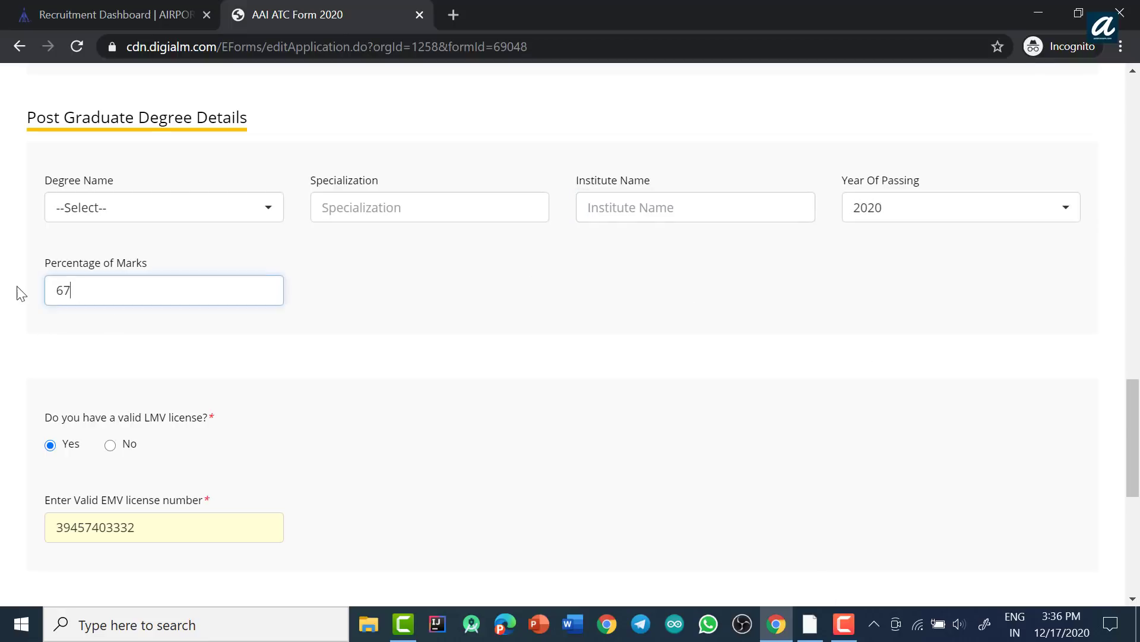
{"action": "key", "text": "ctrl+a"}
{"action": "key", "text": "BackSpace"}
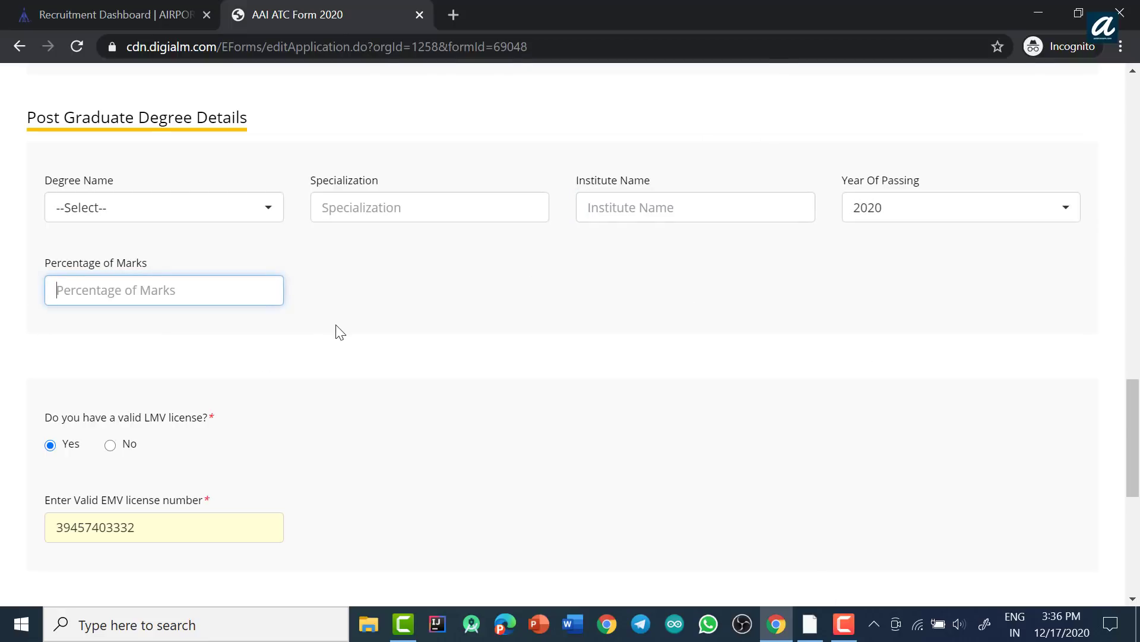
{"action": "left_click", "coordinate": [340, 331]}
{"action": "left_click", "coordinate": [717, 148]}
{"action": "left_click", "coordinate": [934, 214]}
{"action": "scroll", "coordinate": [904, 357], "scroll_direction": "up", "scroll_amount": 20}
{"action": "scroll", "coordinate": [907, 356], "scroll_direction": "up", "scroll_amount": 5}
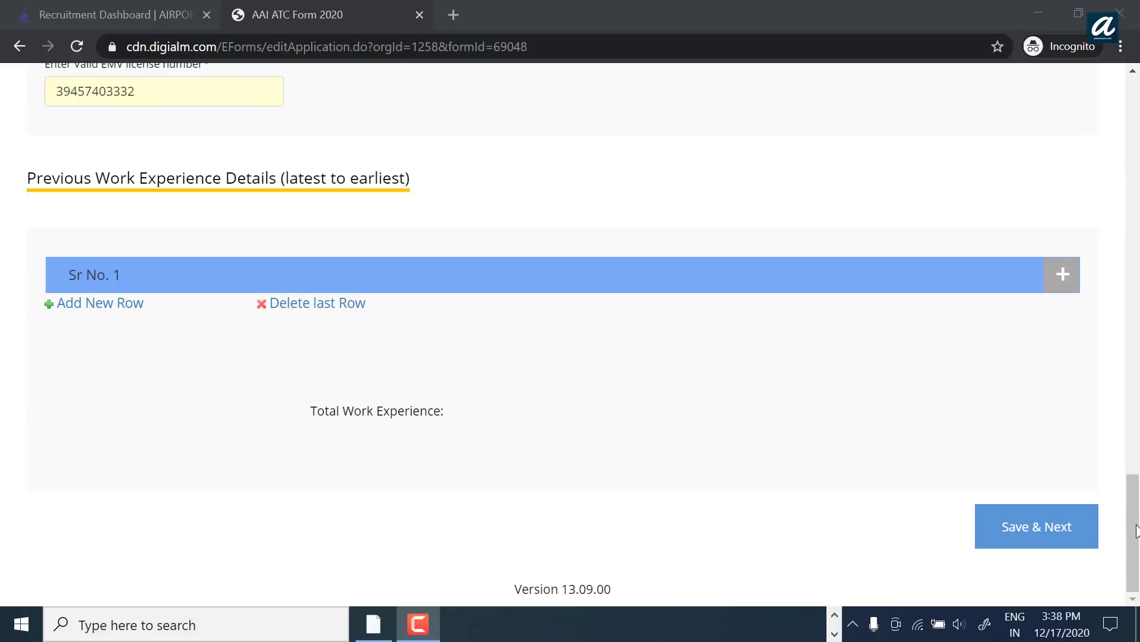
Step: Save the education and LMV details with Save & Next at the bottom of the form
{"action": "scroll", "coordinate": [1136, 531], "scroll_direction": "up", "scroll_amount": 10}
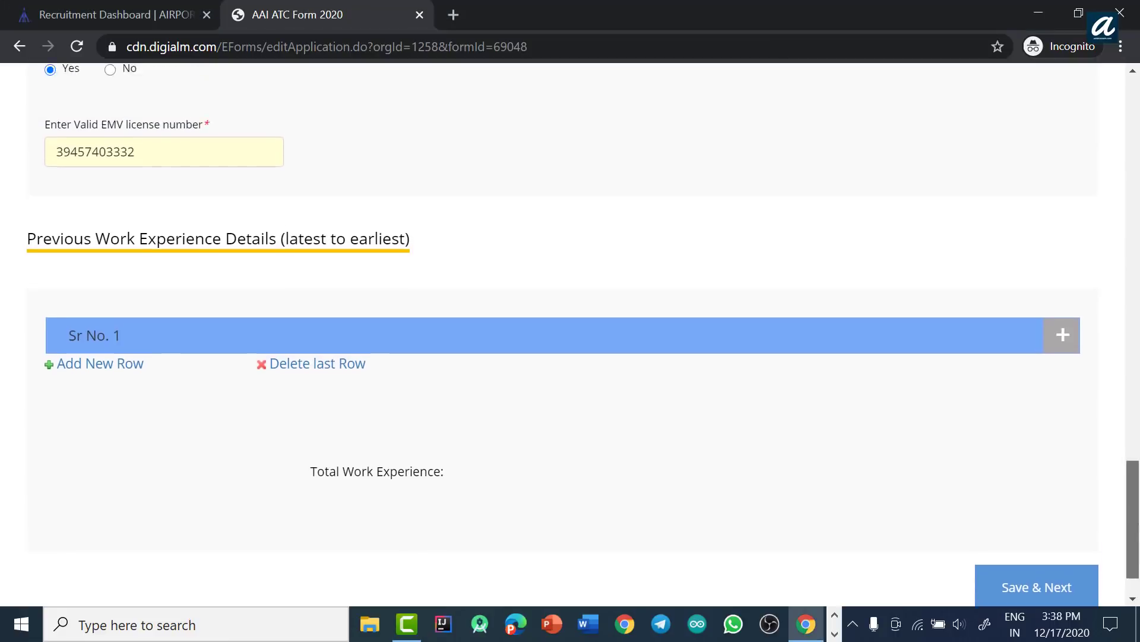
{"action": "scroll", "coordinate": [1137, 355], "scroll_direction": "up", "scroll_amount": 4}
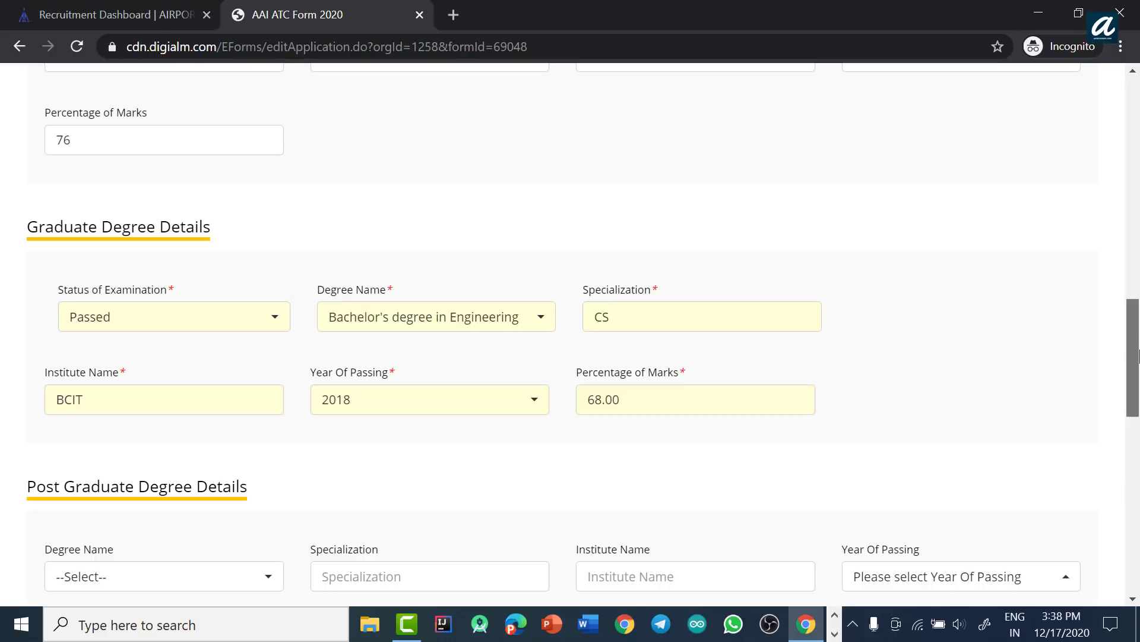
{"action": "left_click_drag", "start_coordinate": [1139, 355], "coordinate": [1139, 531]}
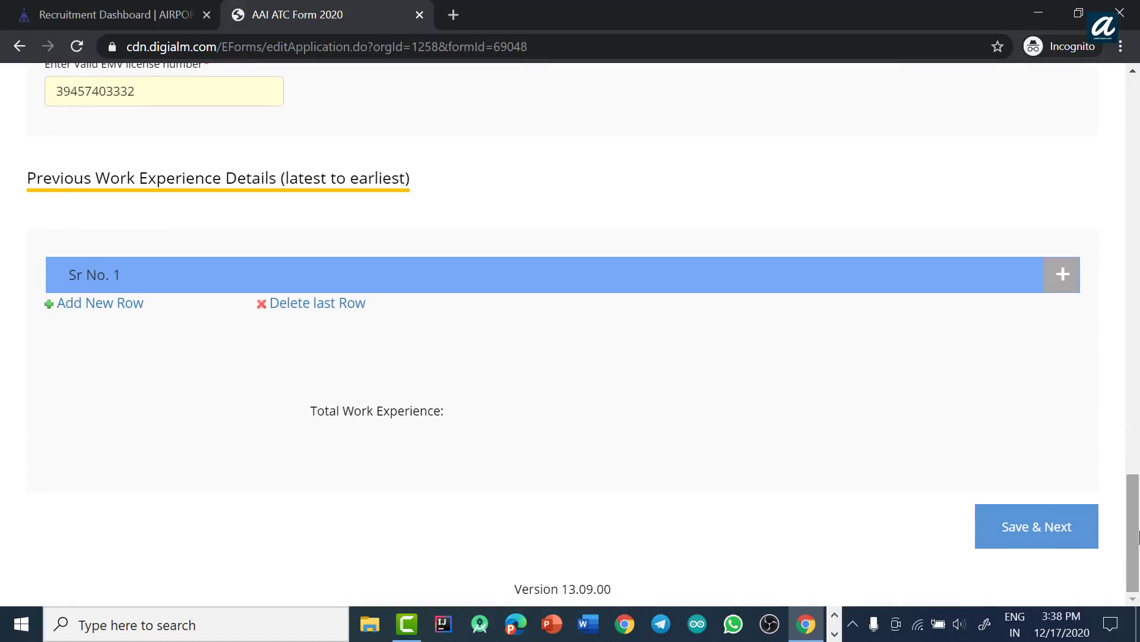
{"action": "left_click", "coordinate": [1037, 536]}
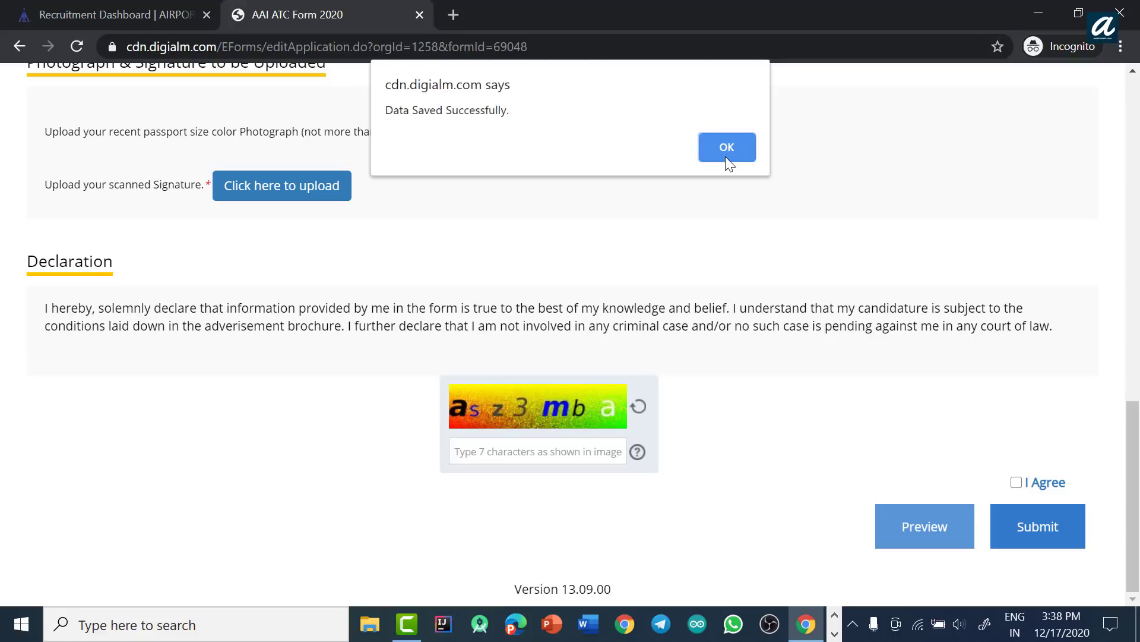
Step: Dismiss the save confirmation and tick I Agree on the declaration
{"action": "left_click", "coordinate": [726, 148]}
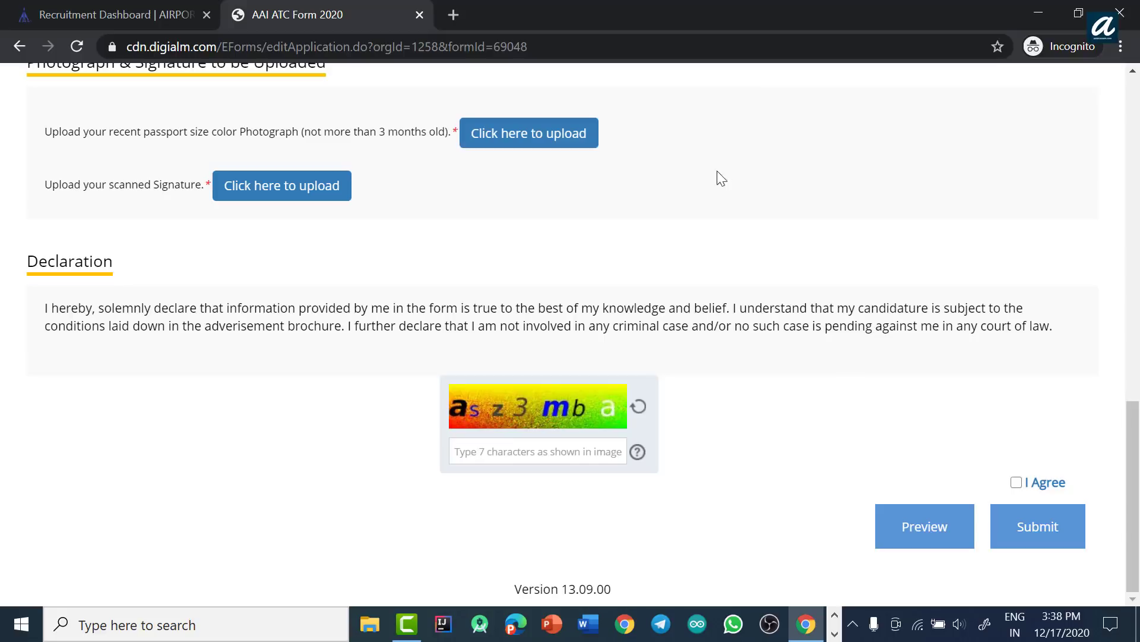
{"action": "scroll", "coordinate": [953, 241], "scroll_direction": "up", "scroll_amount": 1}
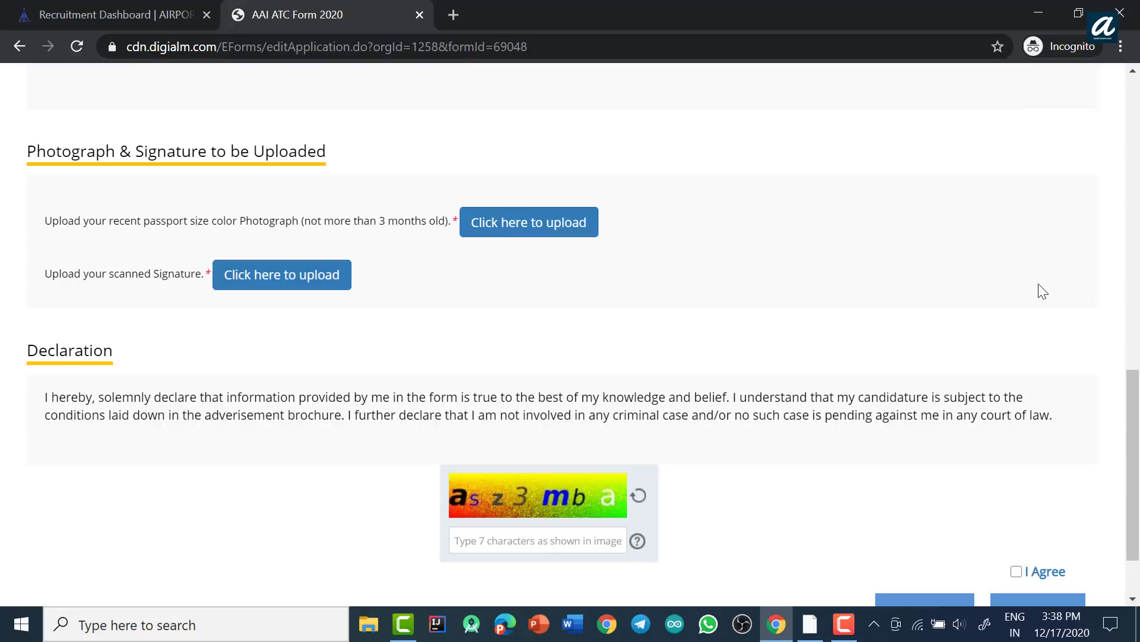
{"action": "scroll", "coordinate": [935, 348], "scroll_direction": "down", "scroll_amount": 1}
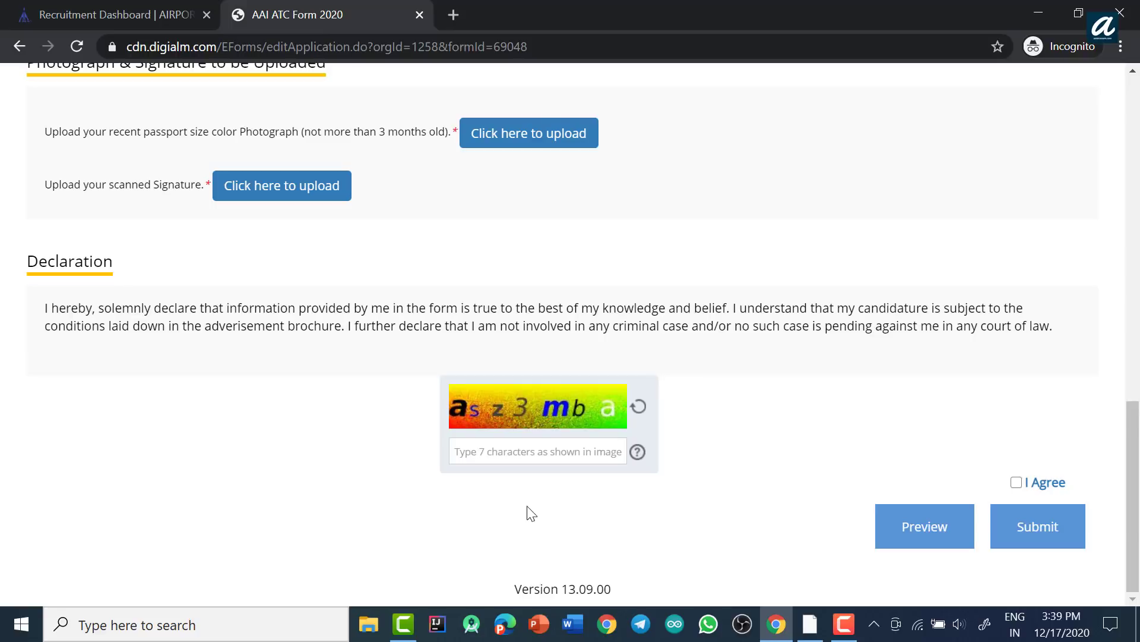
{"action": "left_click", "coordinate": [1017, 483]}
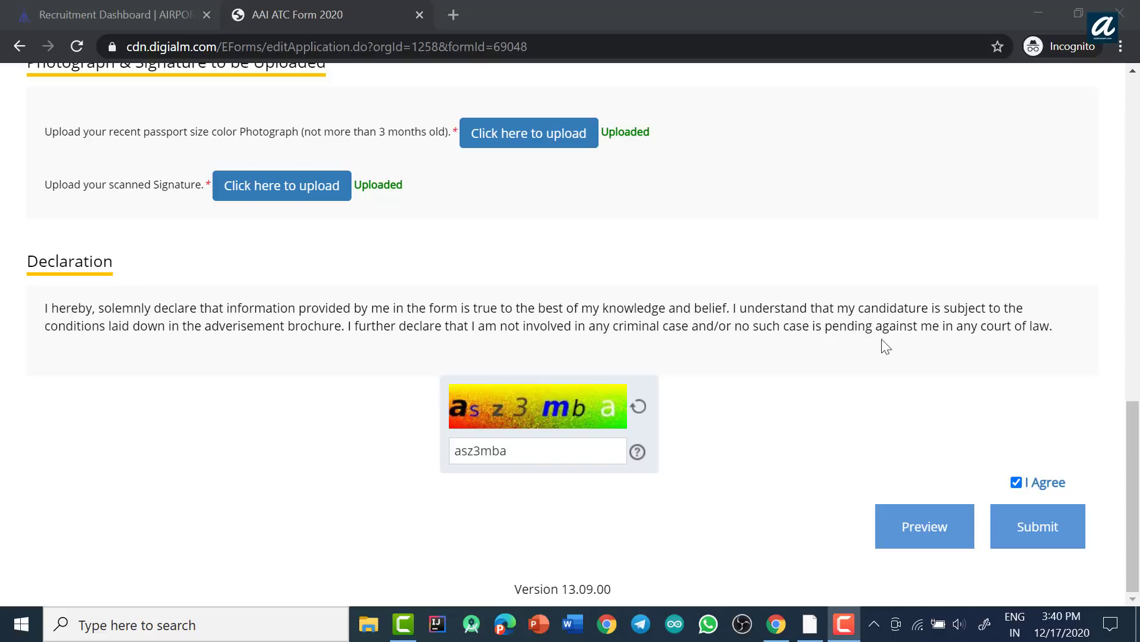
Step: Submit the application and confirm OK on the 'Are you sure you want to submit?' dialog
{"action": "left_click", "coordinate": [1043, 538]}
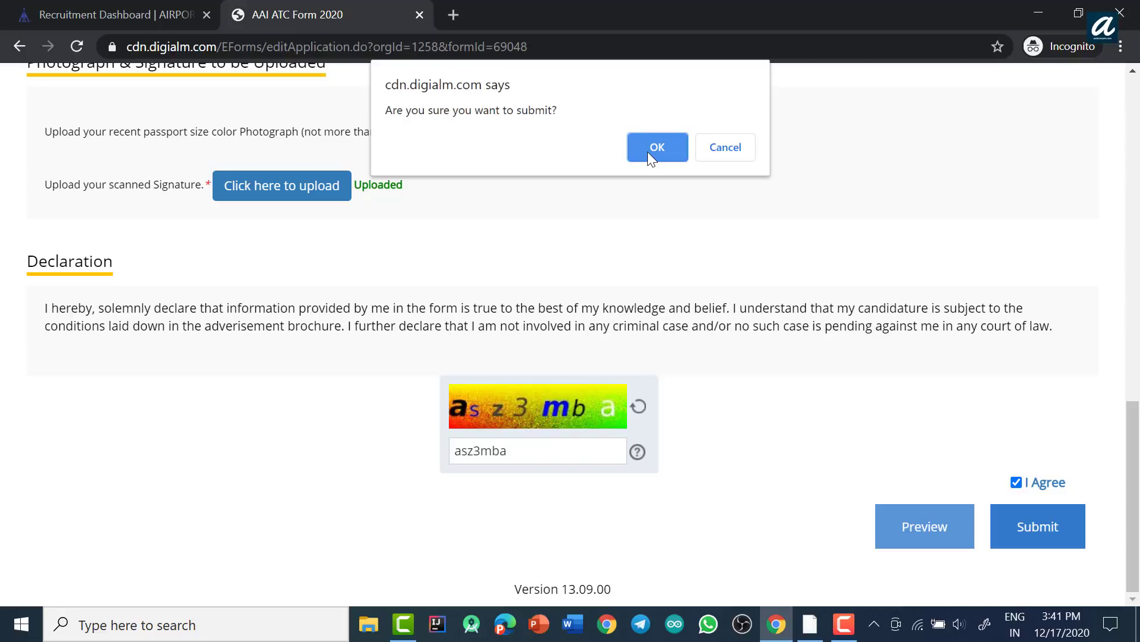
{"action": "left_click", "coordinate": [657, 149]}
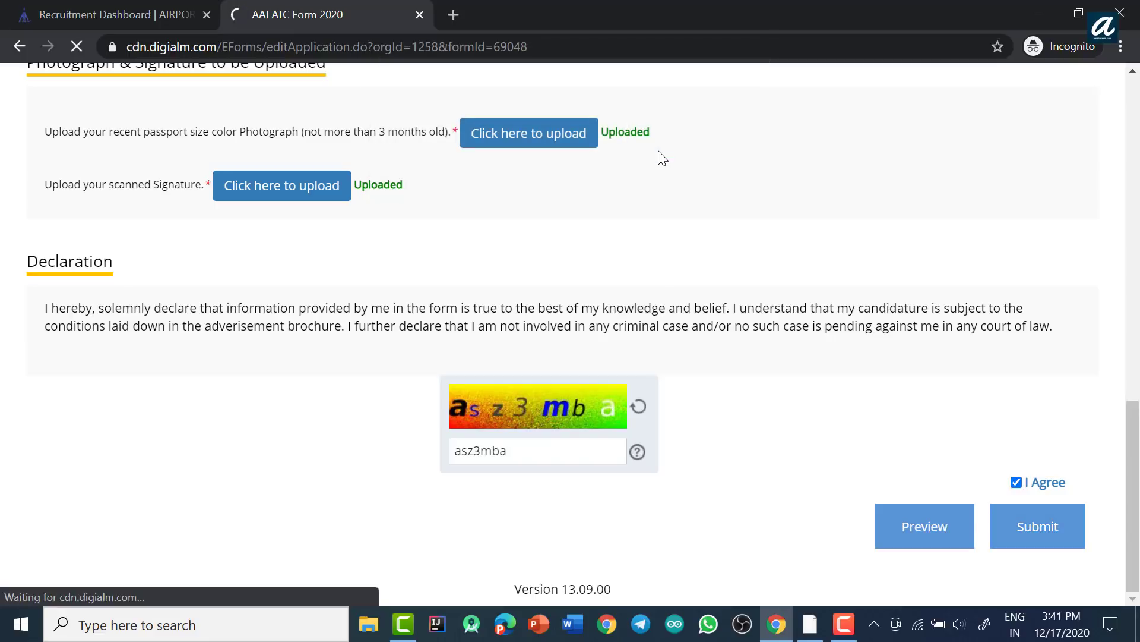